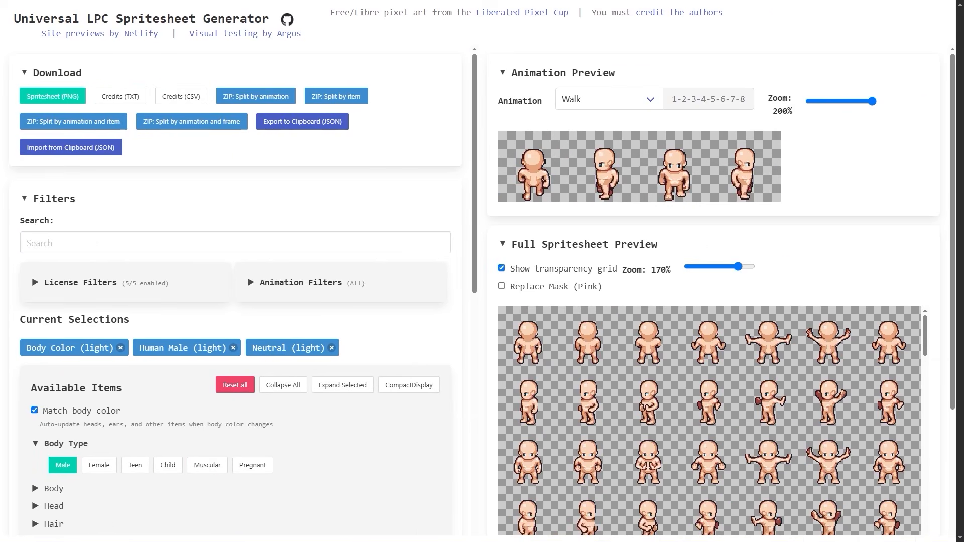
# - Set the full spritesheet preview zoom to 160% and look through all the animation rows of the character
pyautogui.moveTo(872, 101)
pyautogui.mouseDown()
pyautogui.moveTo(827, 102)
pyautogui.moveTo(872, 101)
pyautogui.mouseUp()
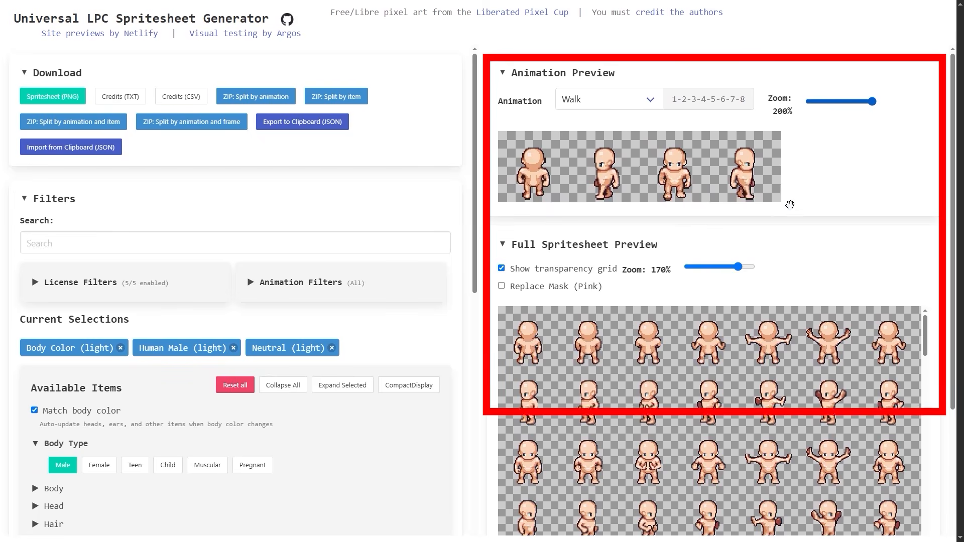
pyautogui.moveTo(733, 273)
pyautogui.mouseDown()
pyautogui.moveTo(714, 272)
pyautogui.moveTo(735, 273)
pyautogui.mouseUp()
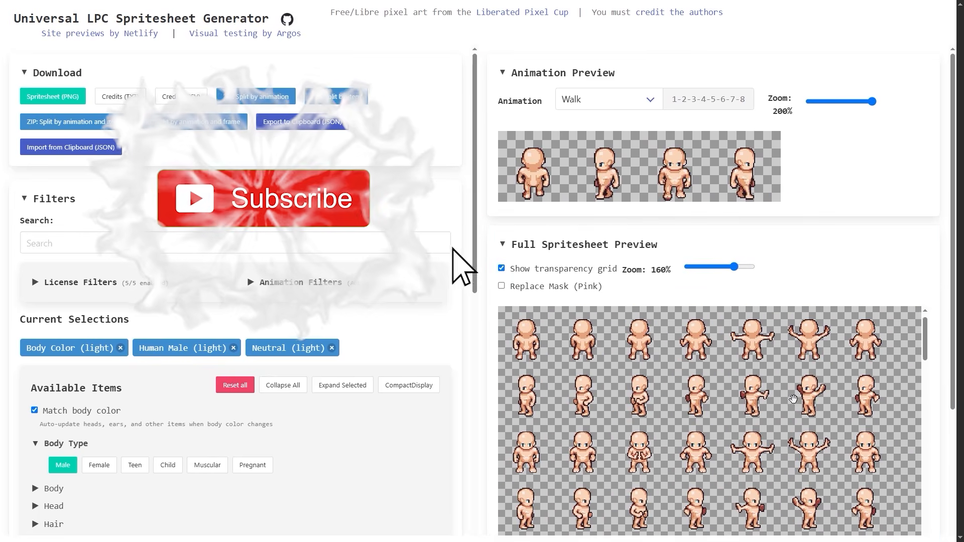
pyautogui.scroll(-15, 794, 400)
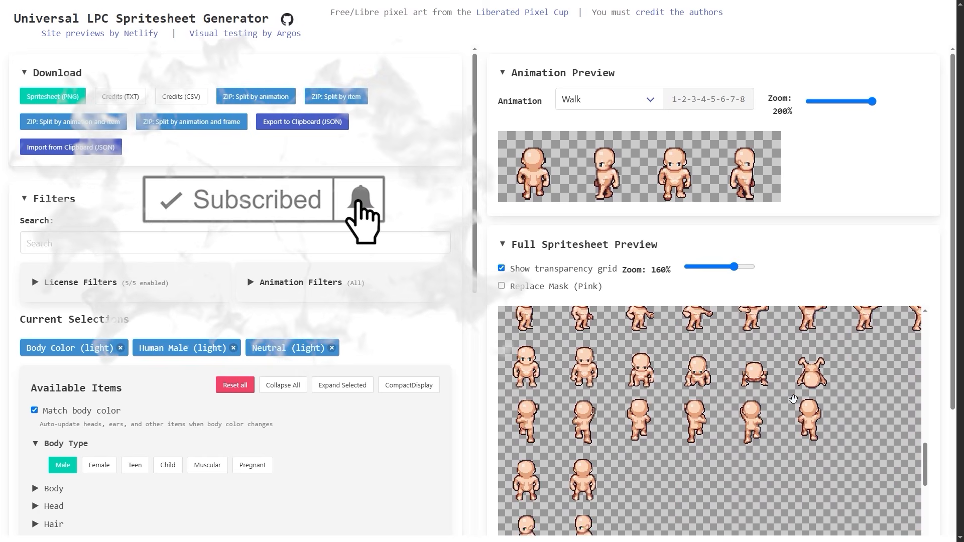
pyautogui.scroll(-3, 794, 399)
pyautogui.scroll(18, 793, 399)
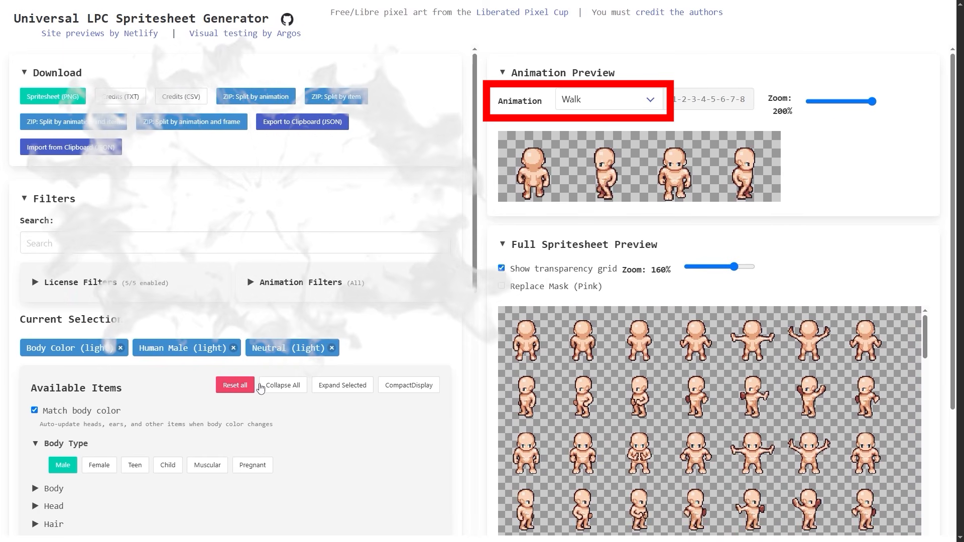
# - Switch the character's body type to Teen
pyautogui.scroll(-4, 175, 364)
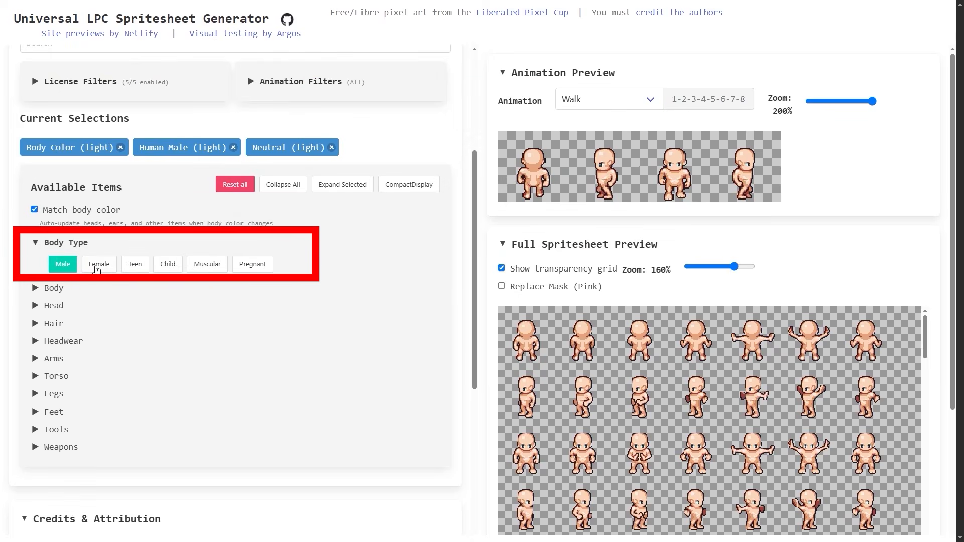
pyautogui.click(116, 266)
pyautogui.click(130, 269)
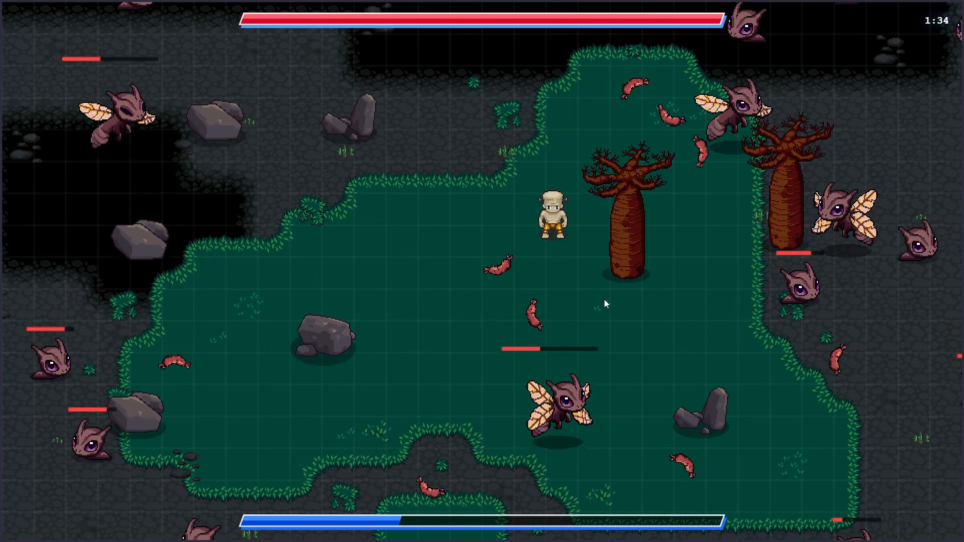
pyautogui.press('a')
pyautogui.press('s')
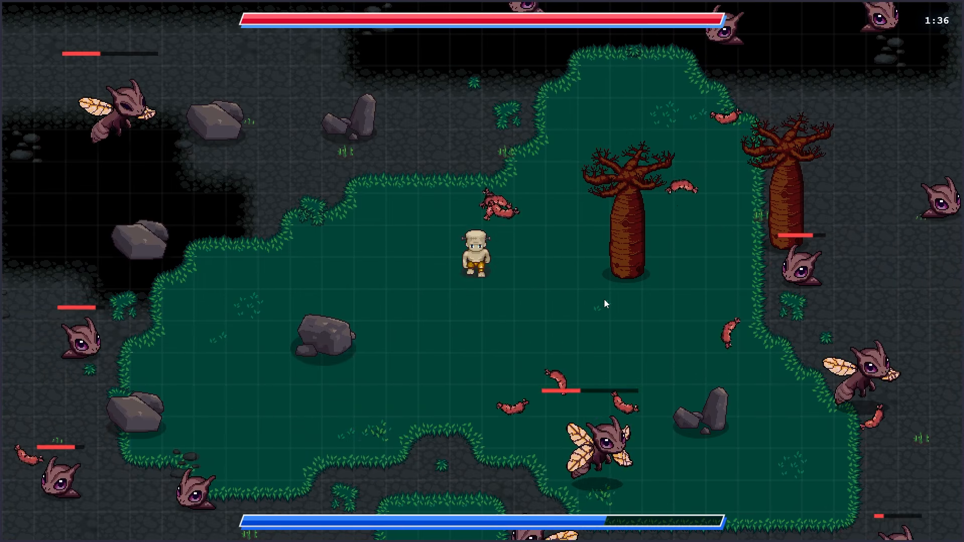
pyautogui.press('d')
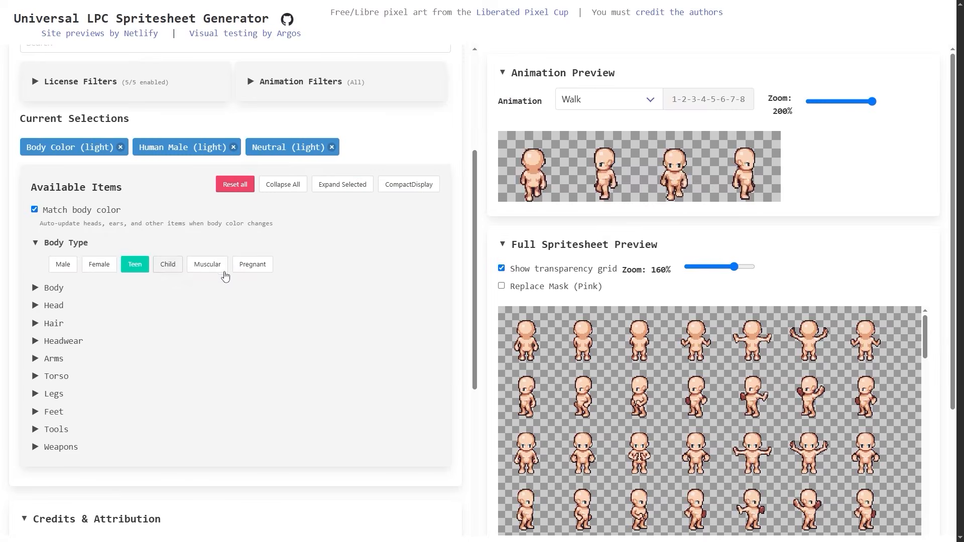
# - Try the Pregnant and Muscular body types and return the character to the Male body type
pyautogui.click(241, 271)
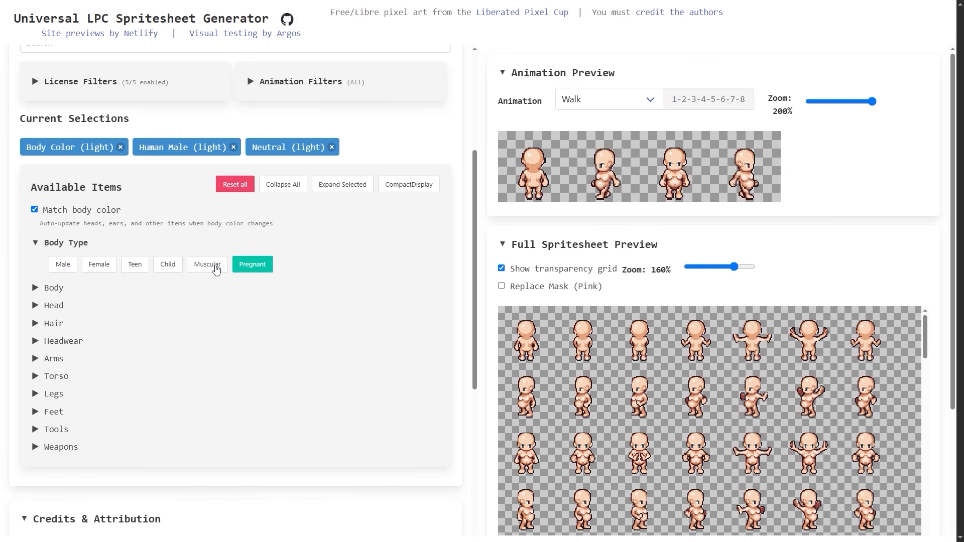
pyautogui.click(216, 271)
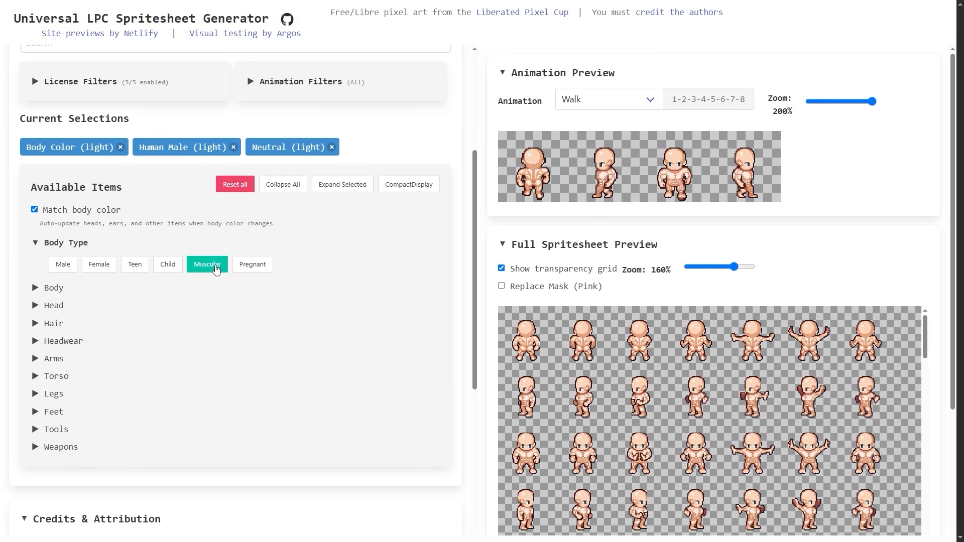
pyautogui.click(58, 270)
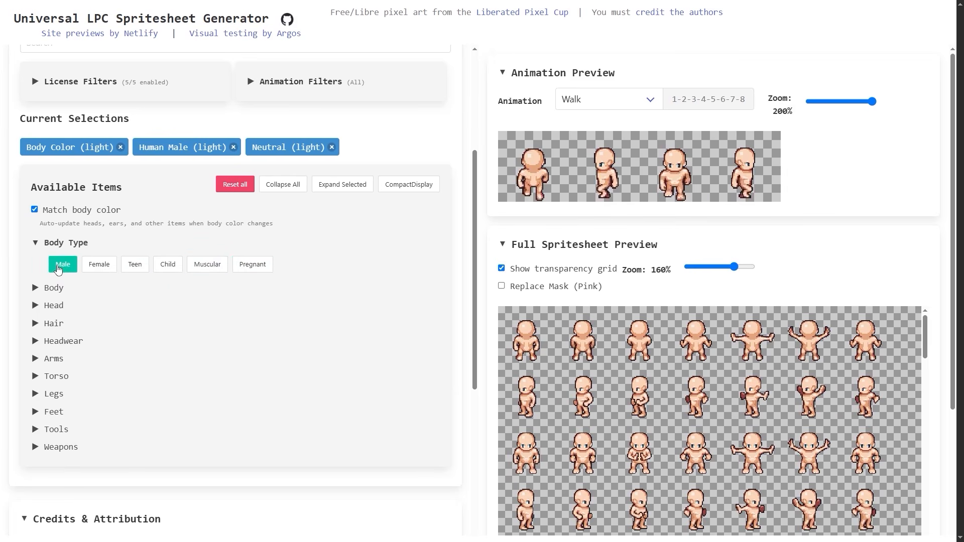
# - Give the character the Spiked2 style from the Spiky hair group in the Sandy colour
pyautogui.click(34, 324)
pyautogui.scroll(-2, 302, 332)
pyautogui.click(45, 364)
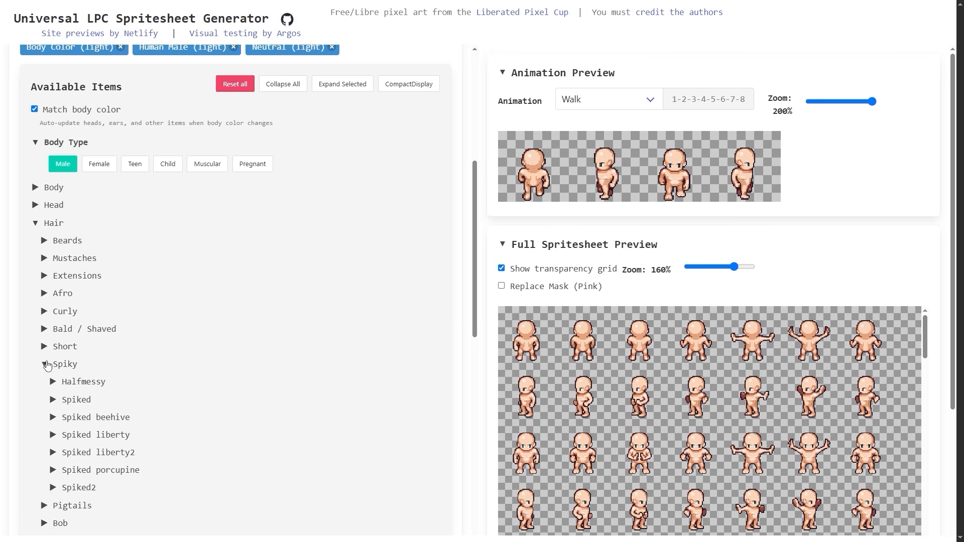
pyautogui.click(52, 488)
pyautogui.scroll(-7, 256, 333)
pyautogui.click(75, 171)
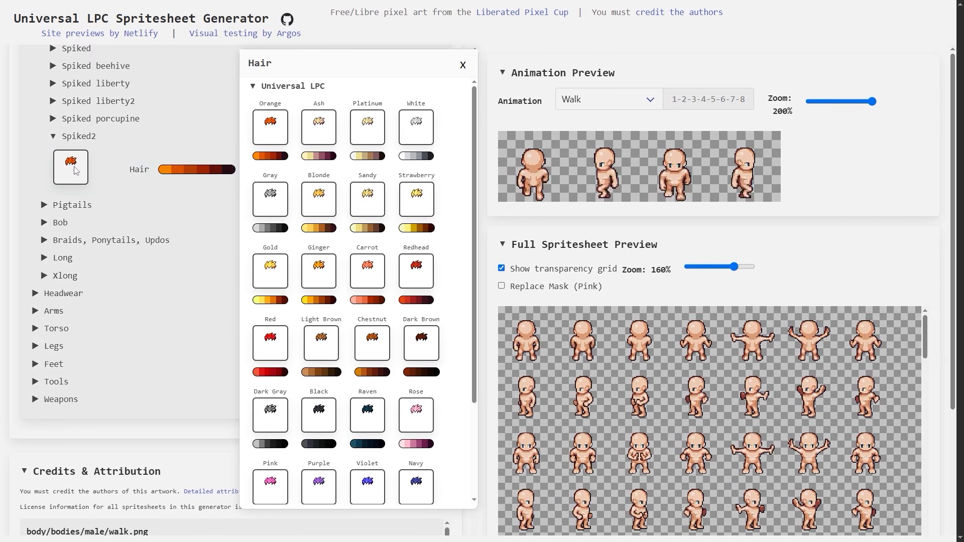
pyautogui.click(413, 356)
pyautogui.click(381, 197)
pyautogui.click(168, 247)
# - Add a Sash from the Torso's Waist items, trying Teal and settling on Sky
pyautogui.click(36, 329)
pyautogui.scroll(-2, 242, 308)
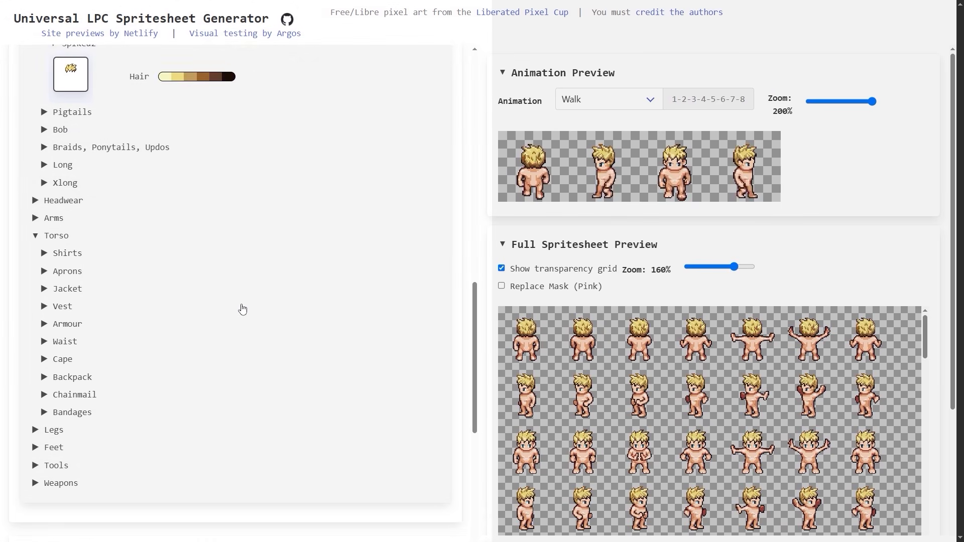
pyautogui.click(44, 335)
pyautogui.scroll(-2, 190, 354)
pyautogui.click(71, 393)
pyautogui.scroll(-3, 319, 325)
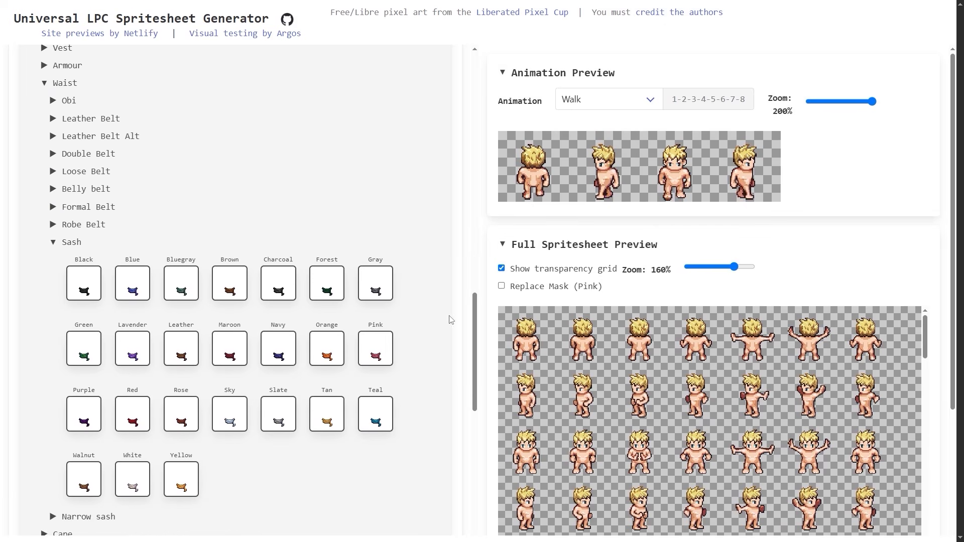
pyautogui.click(385, 419)
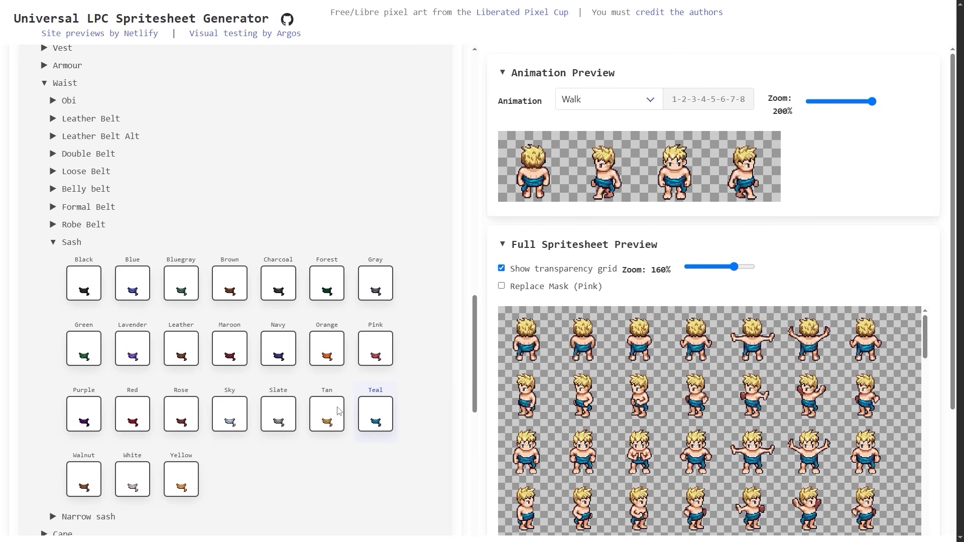
pyautogui.click(236, 416)
pyautogui.click(44, 83)
# - Add a Solid cape, trying Lavender and Maroon cloth before choosing Pink
pyautogui.click(44, 100)
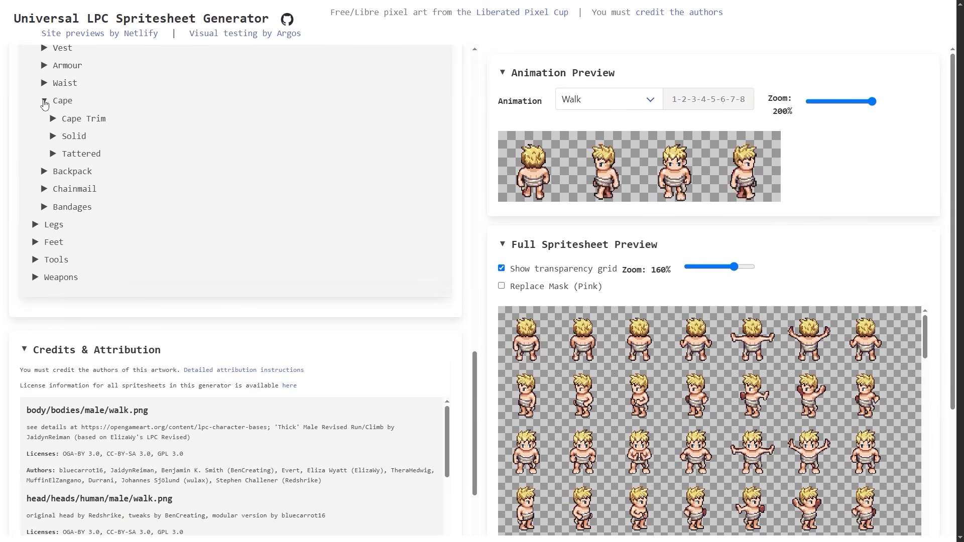
pyautogui.click(51, 136)
pyautogui.click(70, 167)
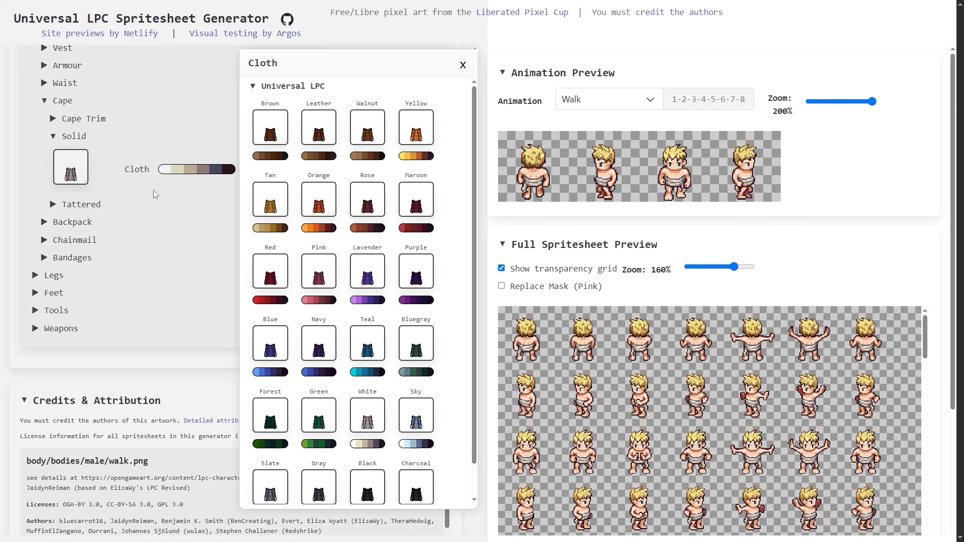
pyautogui.click(363, 279)
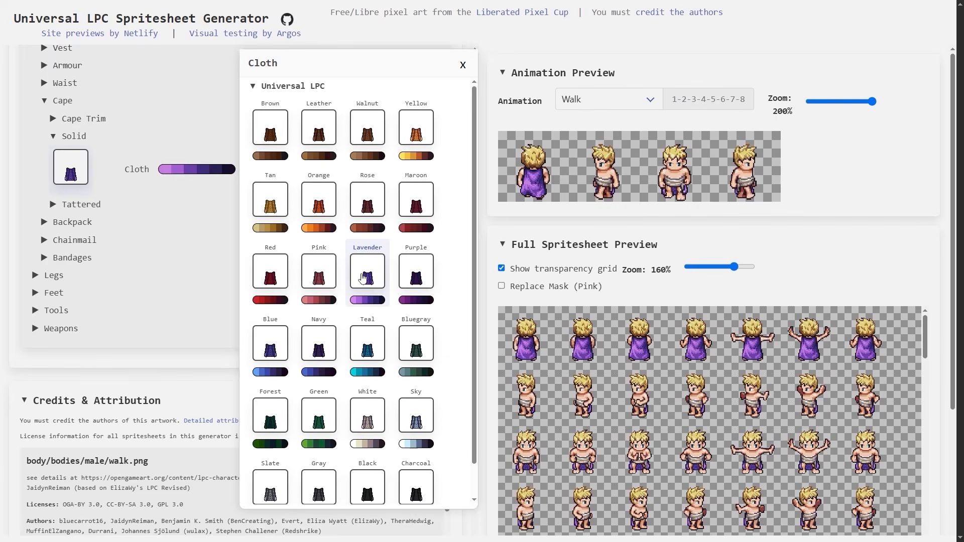
pyautogui.click(416, 203)
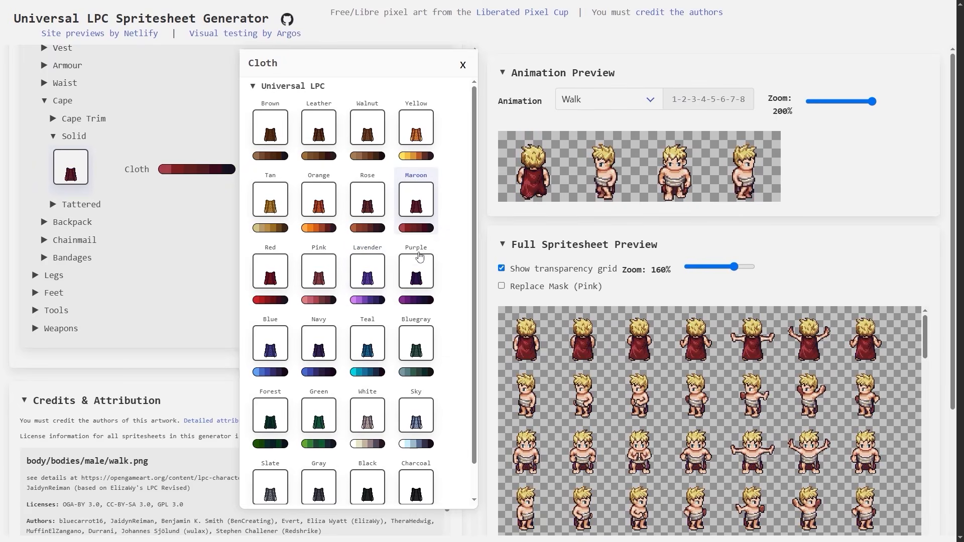
pyautogui.click(315, 276)
pyautogui.click(35, 278)
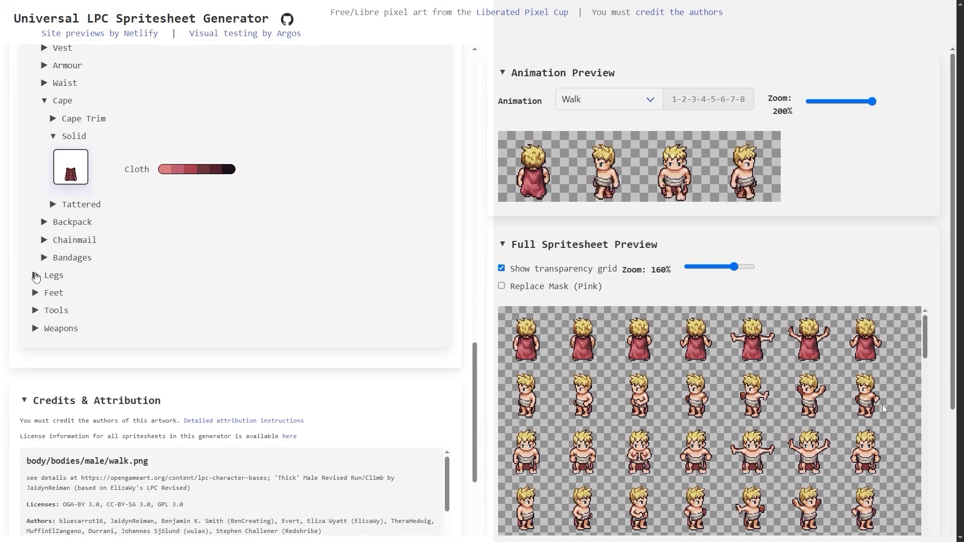
# - Dress the character's legs in Cuffed Pants with the Lavender cloth colour
pyautogui.click(35, 278)
pyautogui.click(45, 295)
pyautogui.click(54, 313)
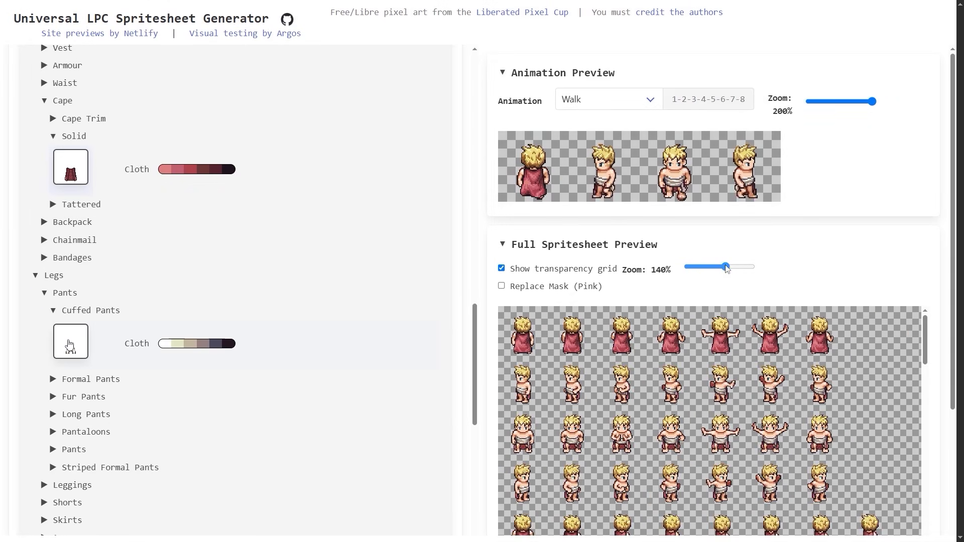
pyautogui.click(71, 343)
pyautogui.click(416, 271)
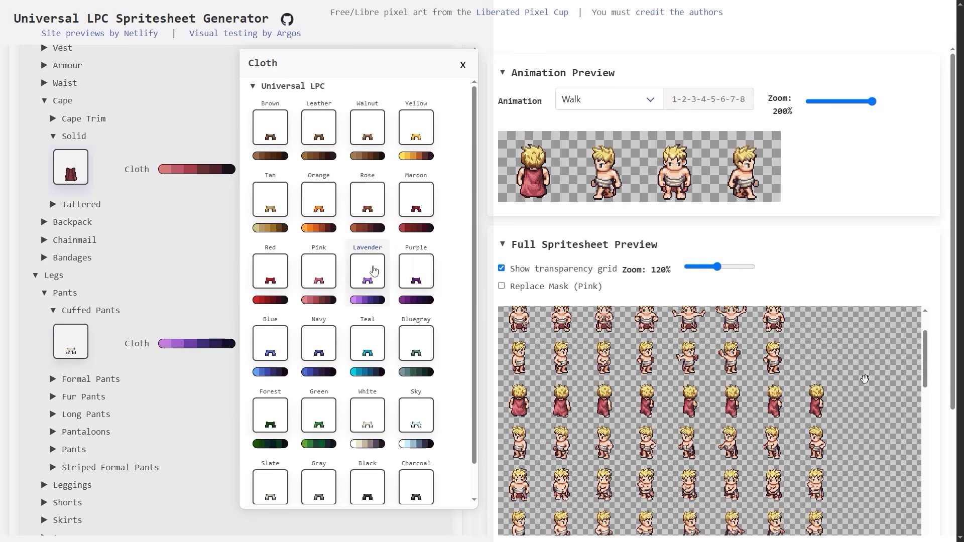
# - Preview the dressed character's Spellcast, Hurt and Climb animations
pyautogui.click(639, 100)
pyautogui.click(628, 119)
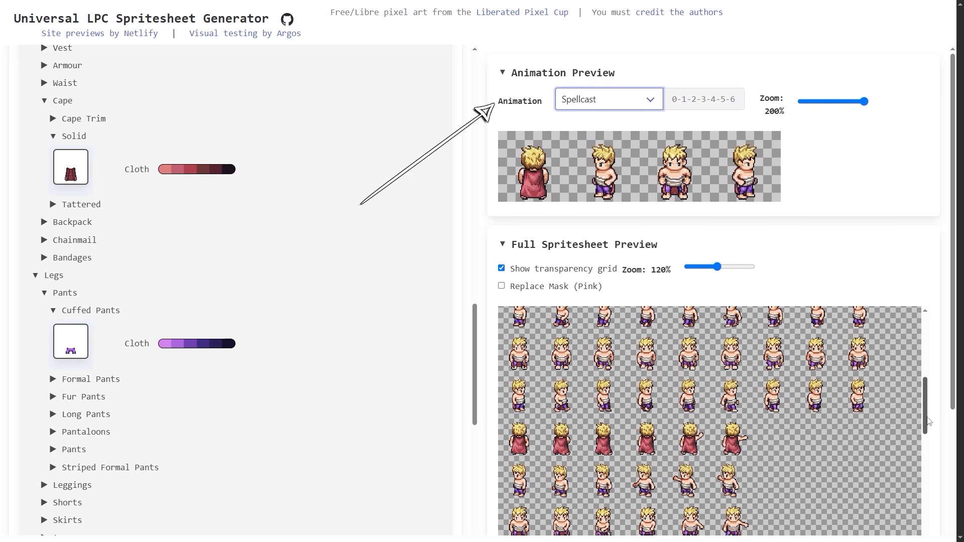
pyautogui.click(610, 99)
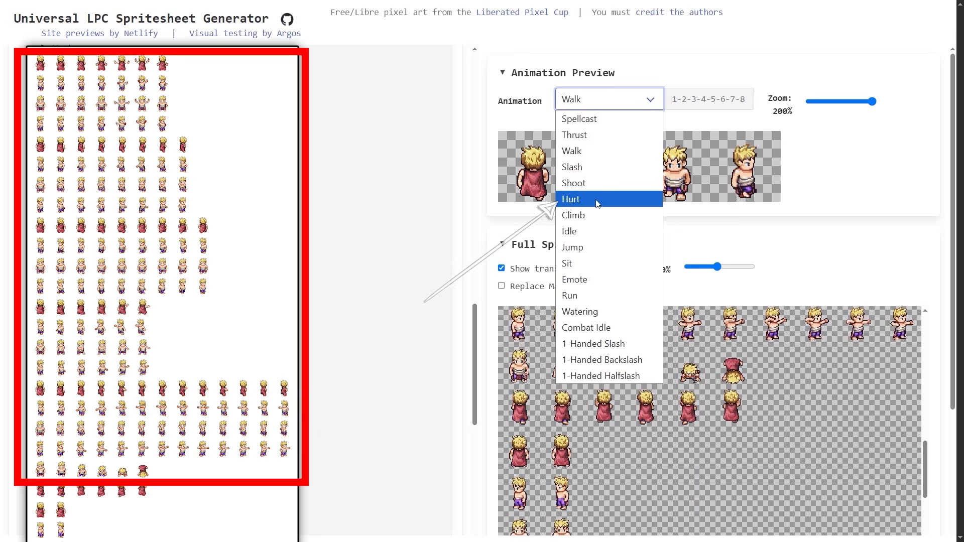
pyautogui.click(597, 200)
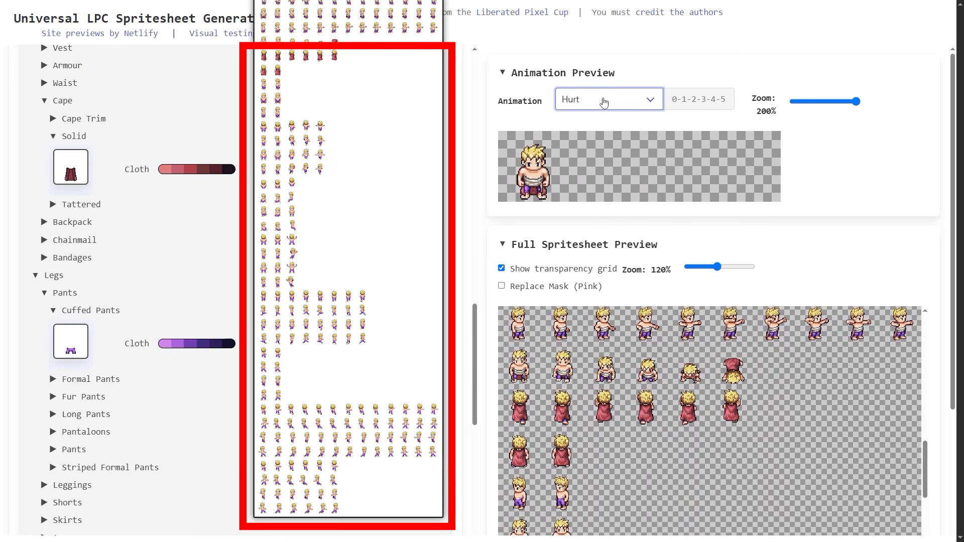
pyautogui.click(604, 103)
pyautogui.click(650, 213)
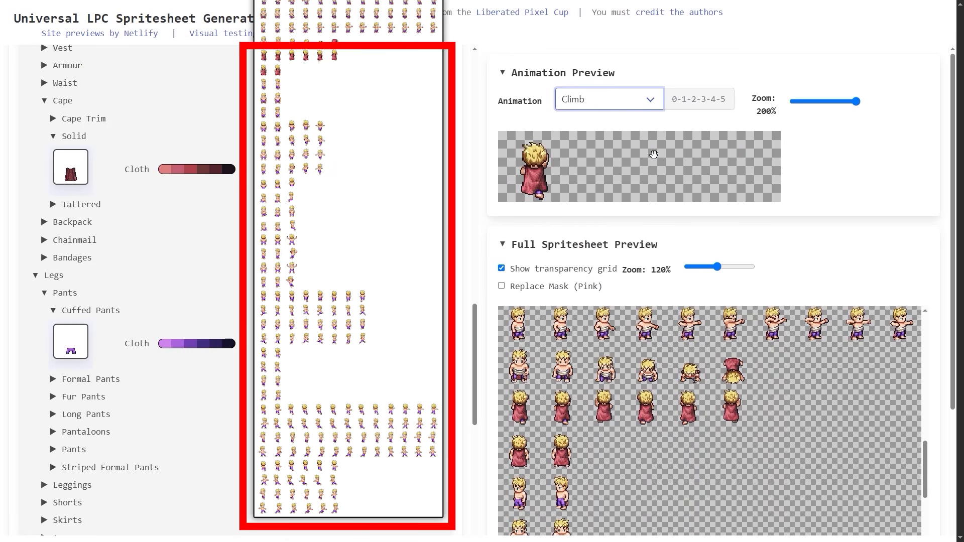
# - Preview the character's Idle, Jump and Sit animations
pyautogui.click(629, 104)
pyautogui.click(595, 230)
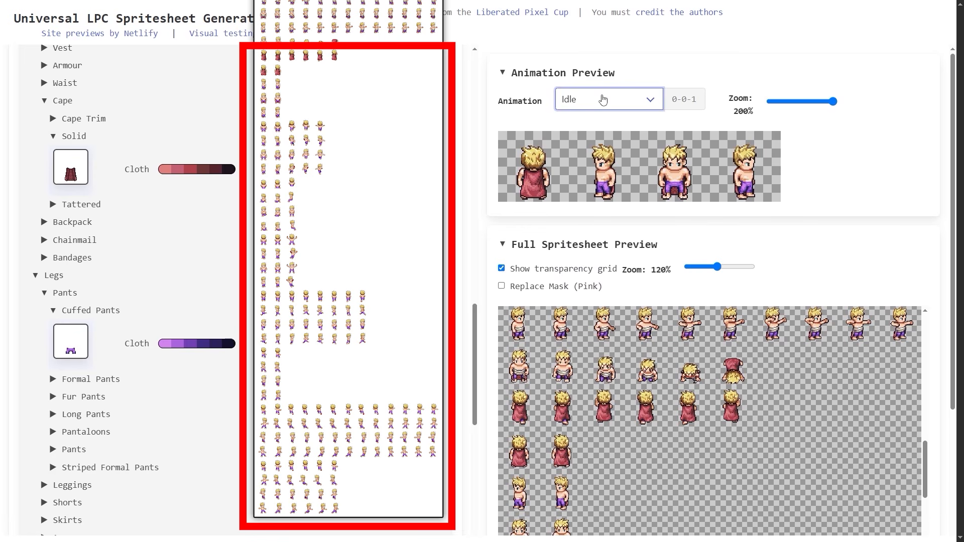
pyautogui.click(603, 99)
pyautogui.click(601, 246)
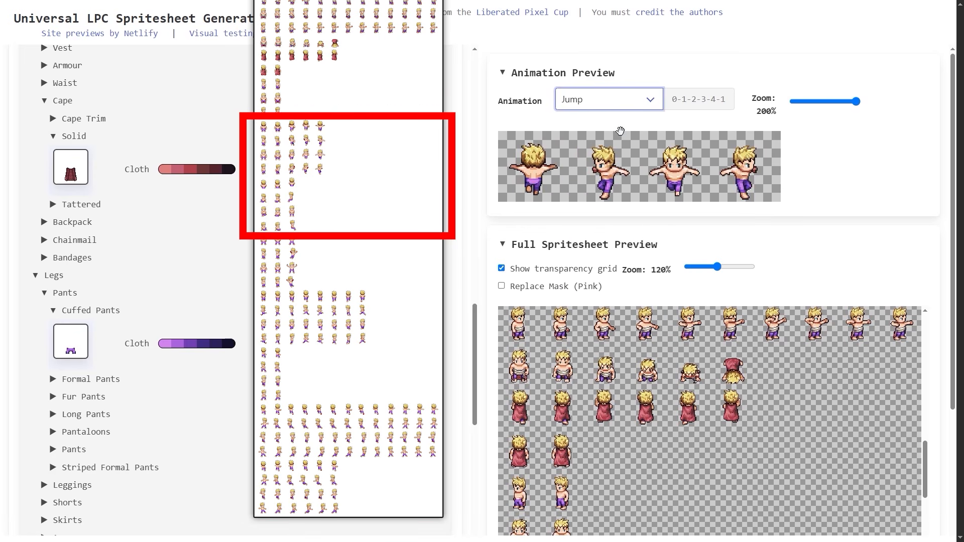
pyautogui.click(609, 103)
pyautogui.click(597, 258)
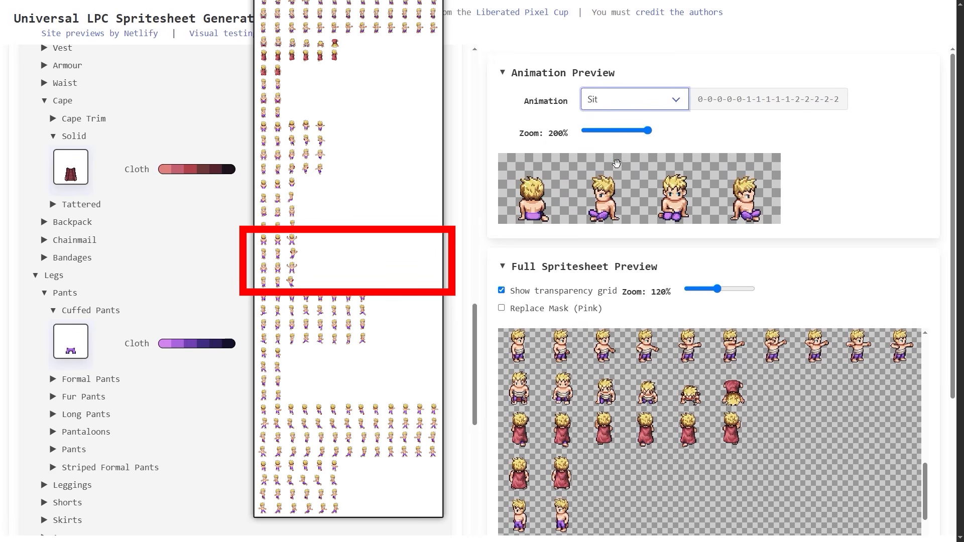
# - Preview the character's Emote and Watering animations
pyautogui.click(607, 103)
pyautogui.click(612, 284)
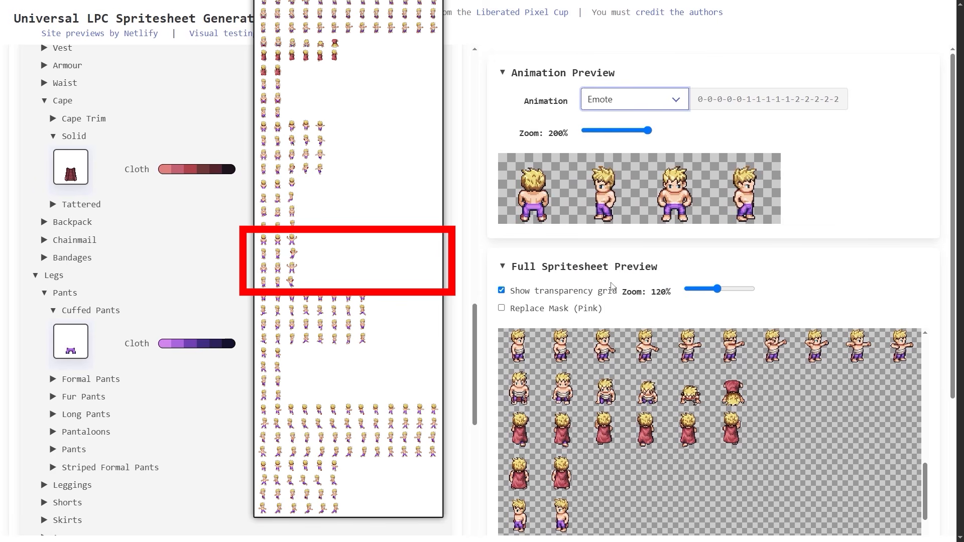
pyautogui.click(633, 104)
pyautogui.click(627, 312)
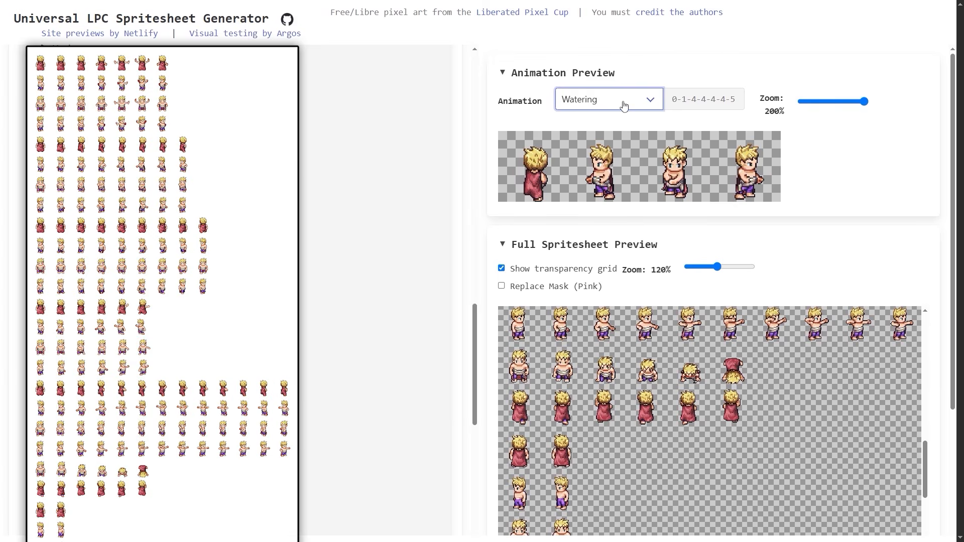
pyautogui.click(622, 105)
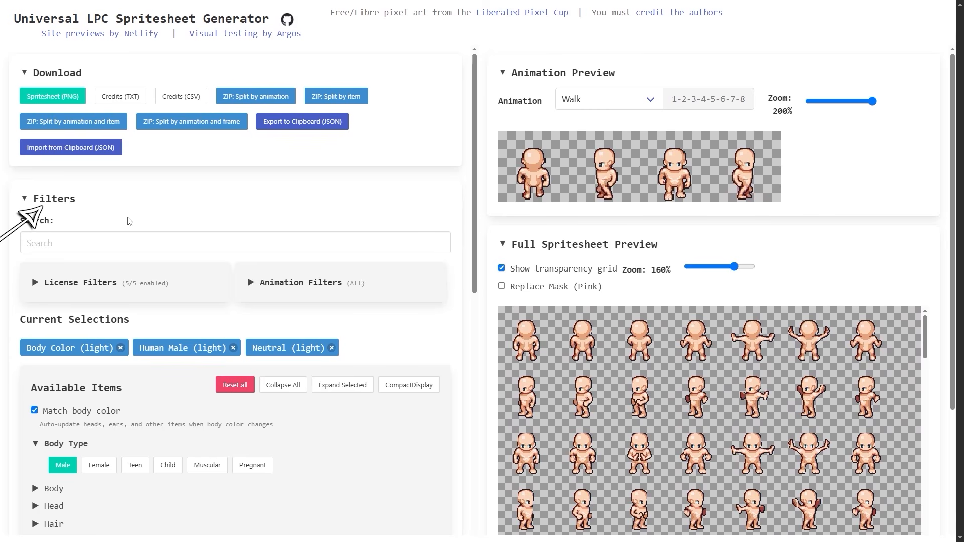
# - Review the license filter options, collapse them, and expand the list of animation filters
pyautogui.click(40, 285)
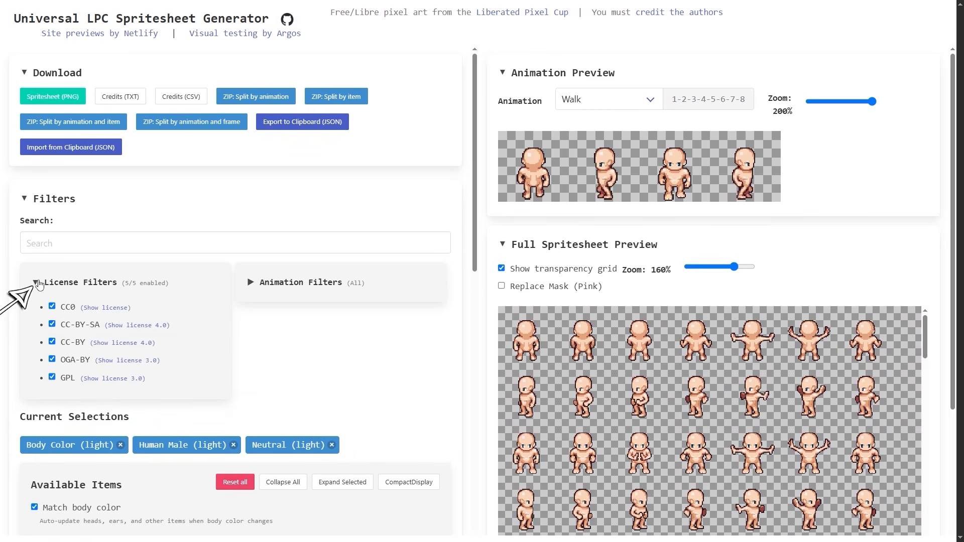
pyautogui.click(39, 284)
pyautogui.click(250, 284)
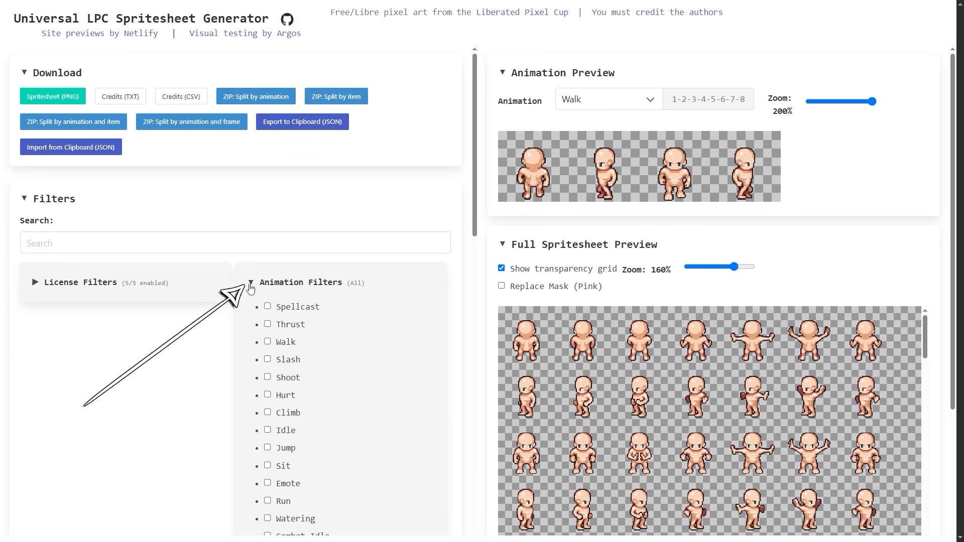
# - Collapse the animation filters and equip the character with the Whip from the Tools category
pyautogui.click(251, 286)
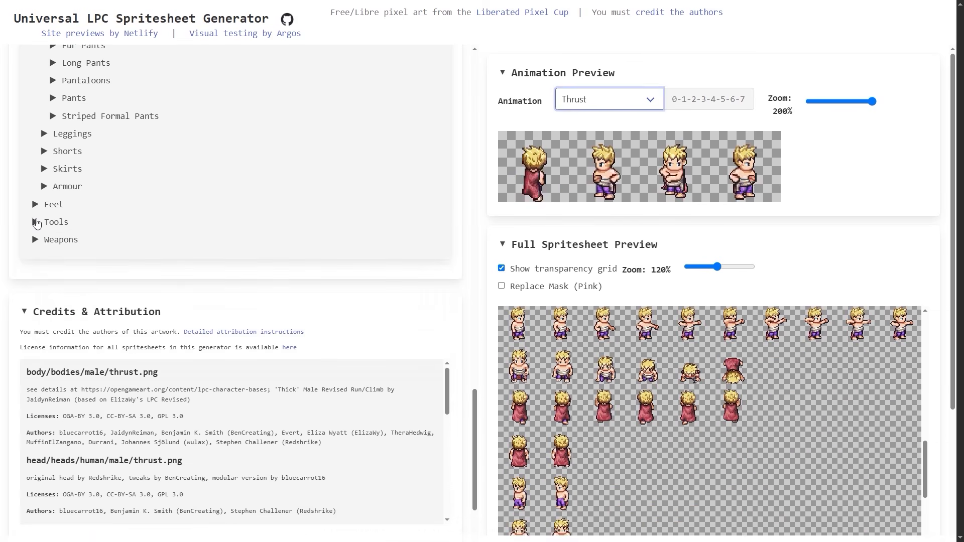
pyautogui.click(36, 222)
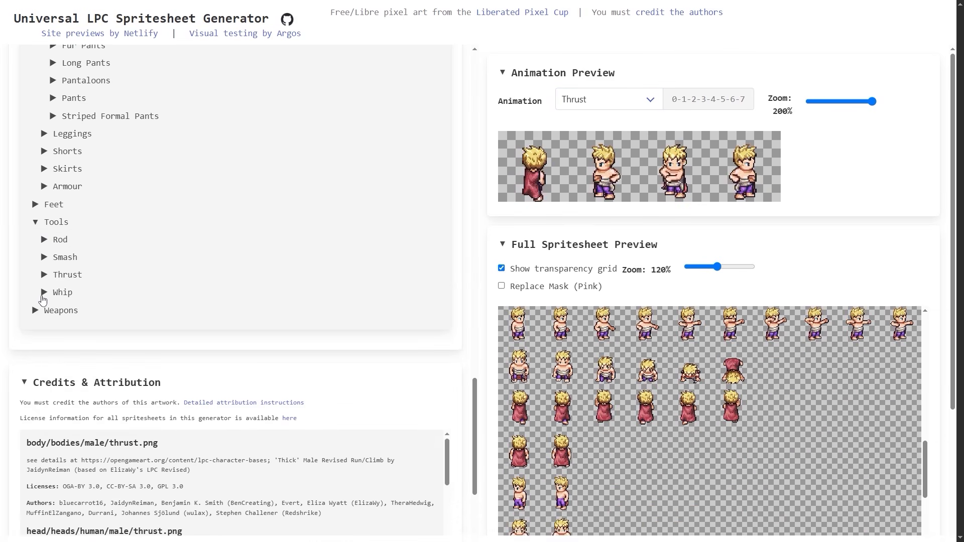
pyautogui.click(36, 311)
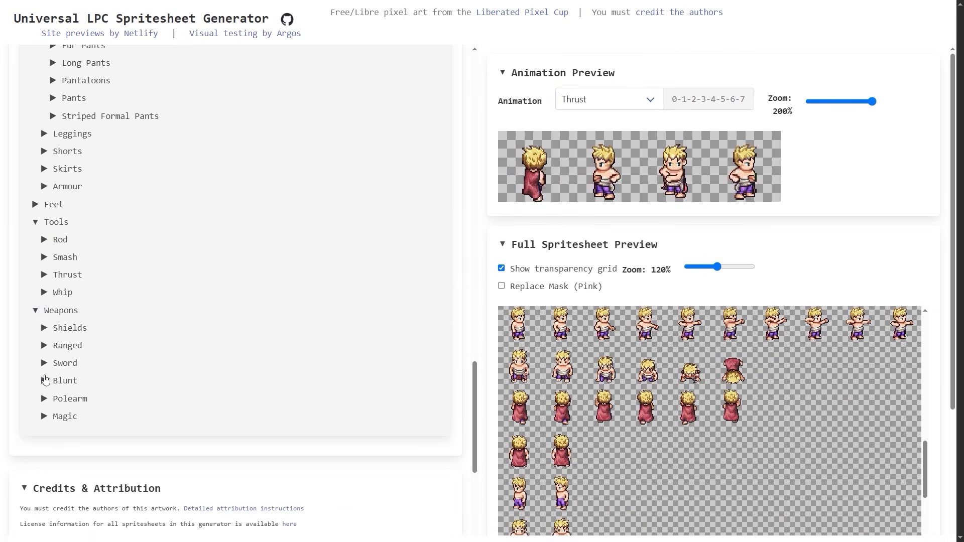
pyautogui.click(44, 292)
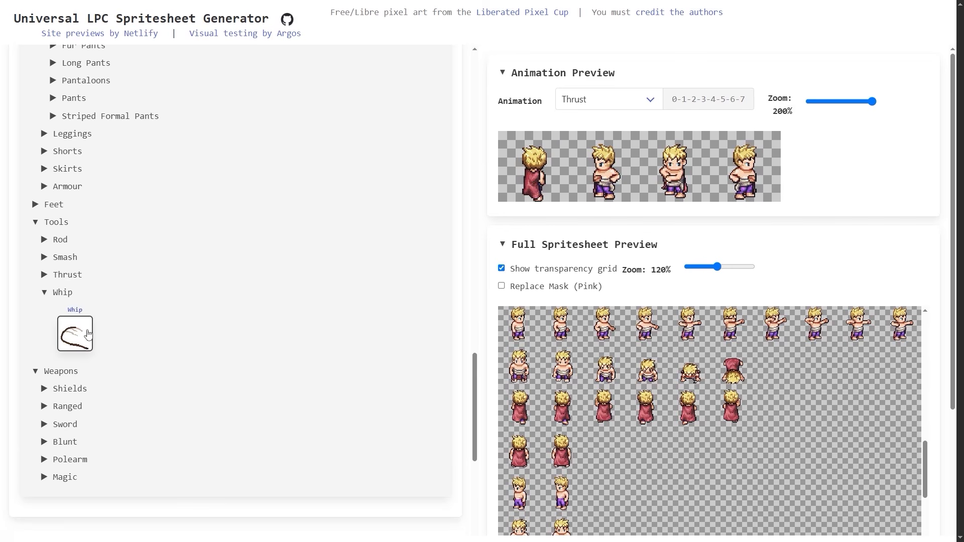
pyautogui.click(88, 334)
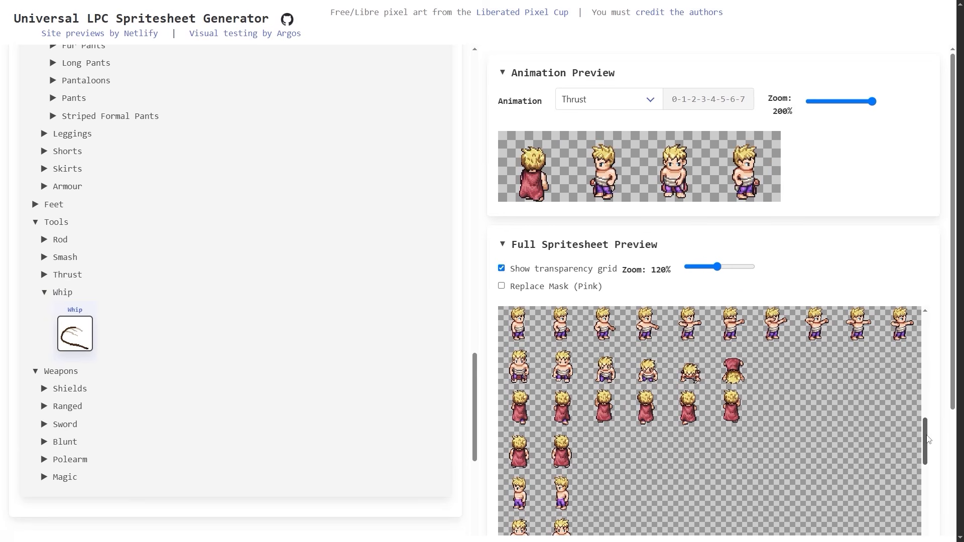
# - Locate the whip frames in the full spritesheet preview and set its zoom to 70%
pyautogui.moveTo(928, 440); pyautogui.dragTo(940, 541)
pyautogui.scroll(-8, 842, 444)
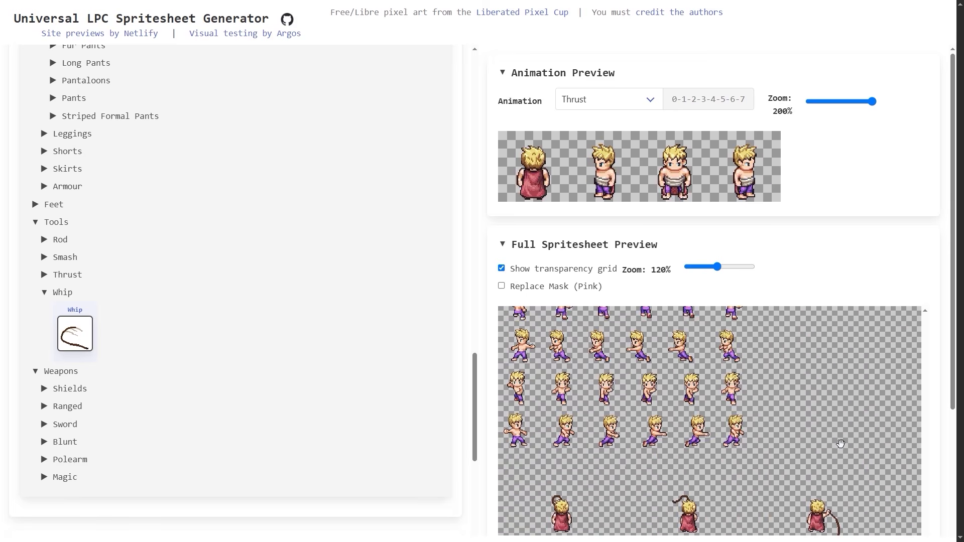
pyautogui.scroll(-4, 841, 444)
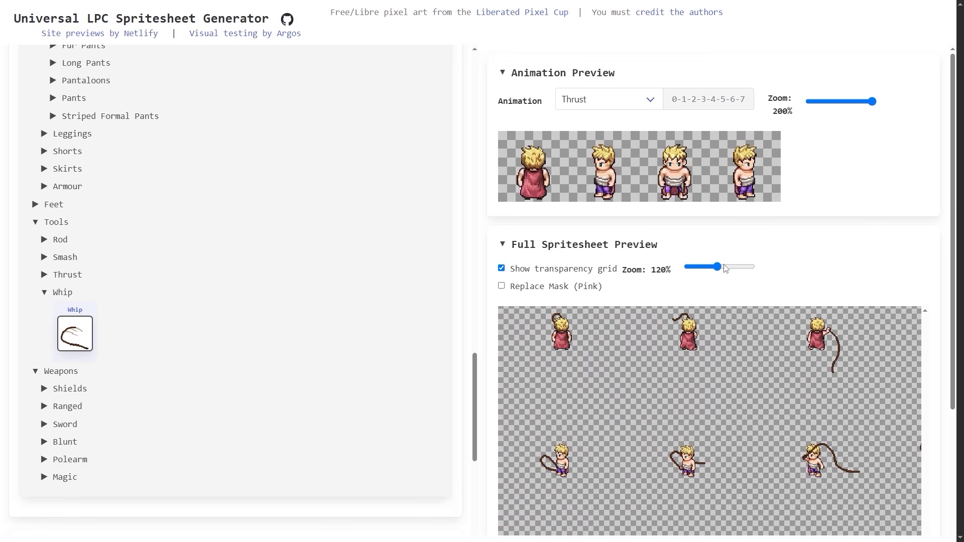
pyautogui.moveTo(722, 268); pyautogui.dragTo(701, 272)
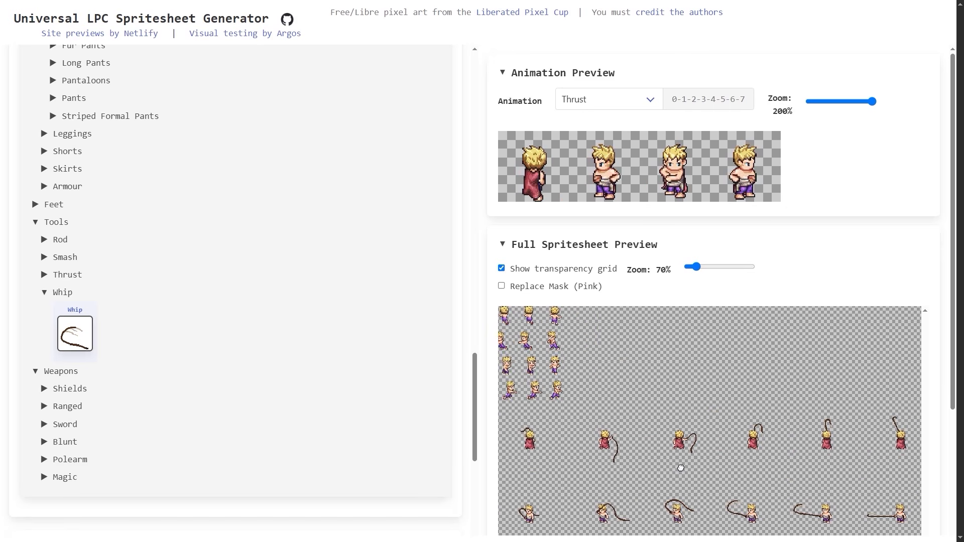
# - Preview the Tool Whip animation in all directions, and switch the preview back to Walk
pyautogui.click(626, 105)
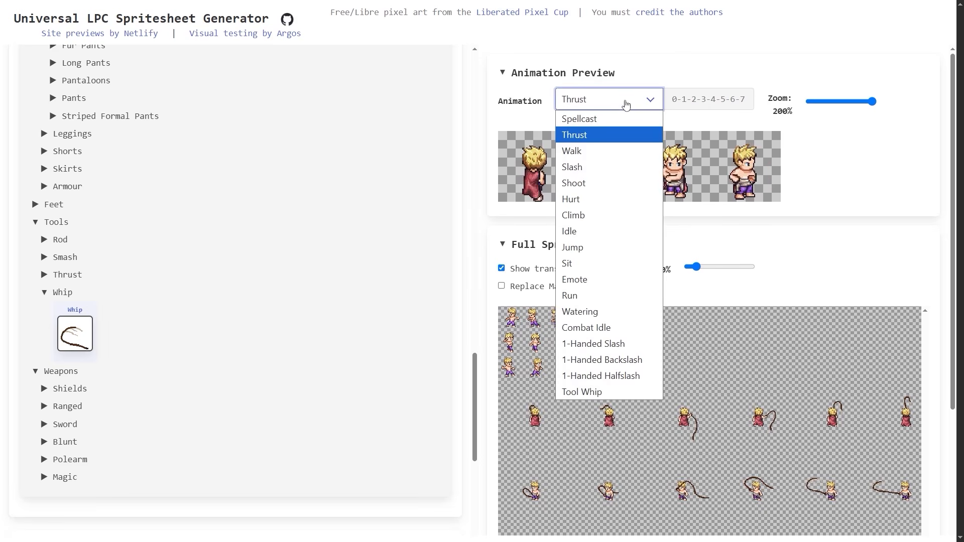
pyautogui.click(605, 393)
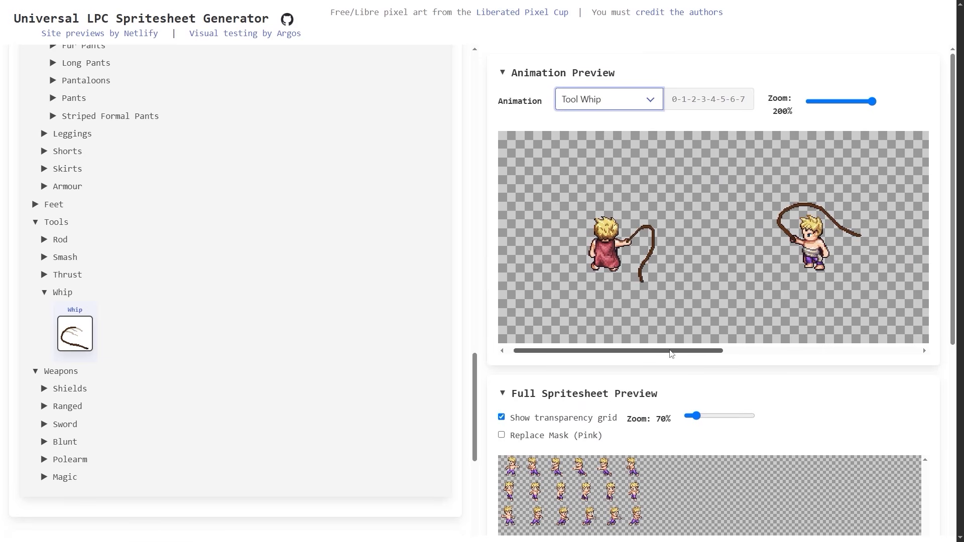
pyautogui.moveTo(645, 352); pyautogui.dragTo(820, 351)
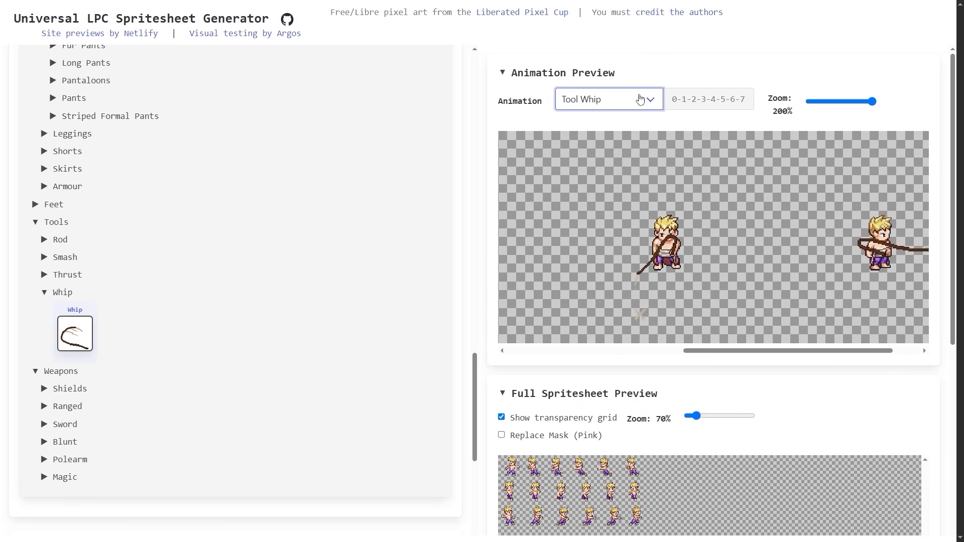
pyautogui.click(641, 99)
pyautogui.click(584, 151)
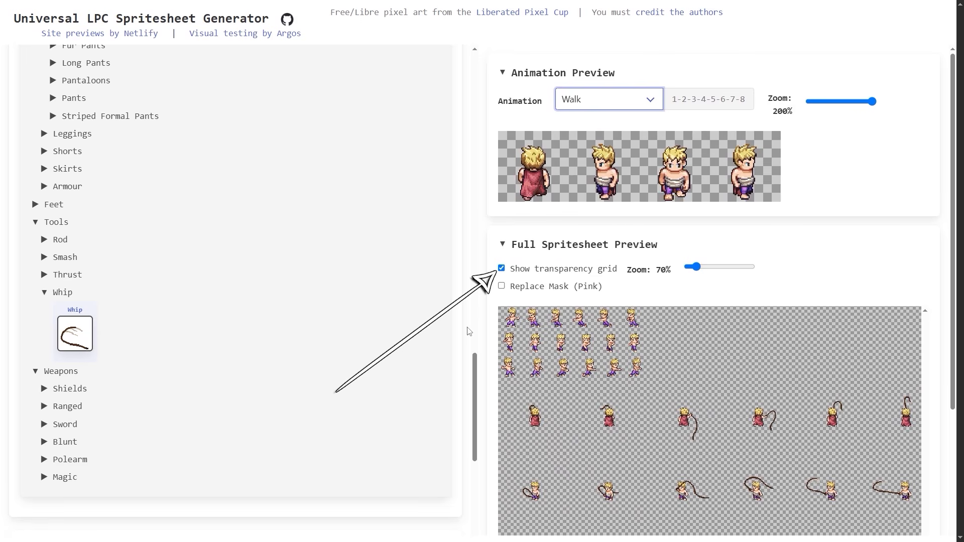
# - Turn off the transparency grid behind the character previews
pyautogui.moveTo(479, 310); pyautogui.dragTo(468, 82)
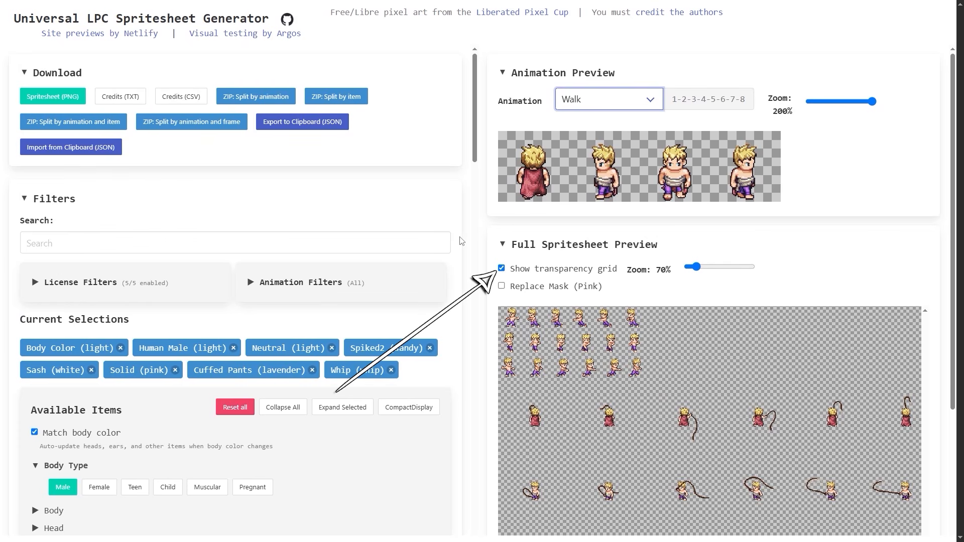
pyautogui.click(501, 269)
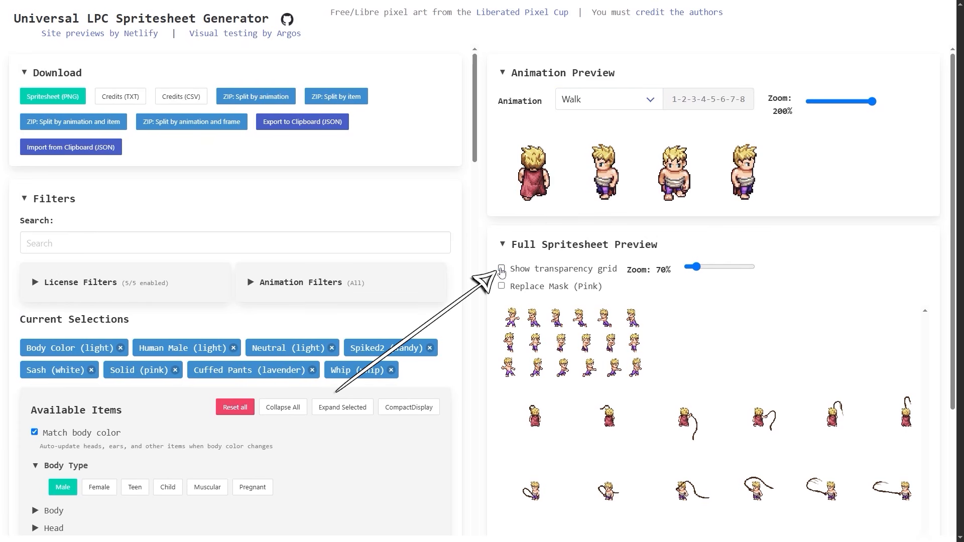
pyautogui.click(501, 269)
pyautogui.click(502, 269)
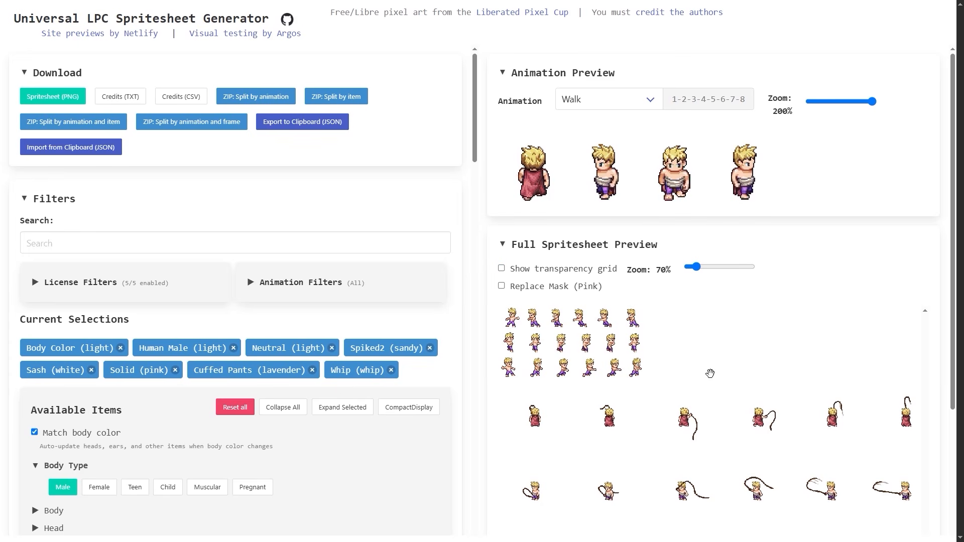
pyautogui.rightClick(682, 363)
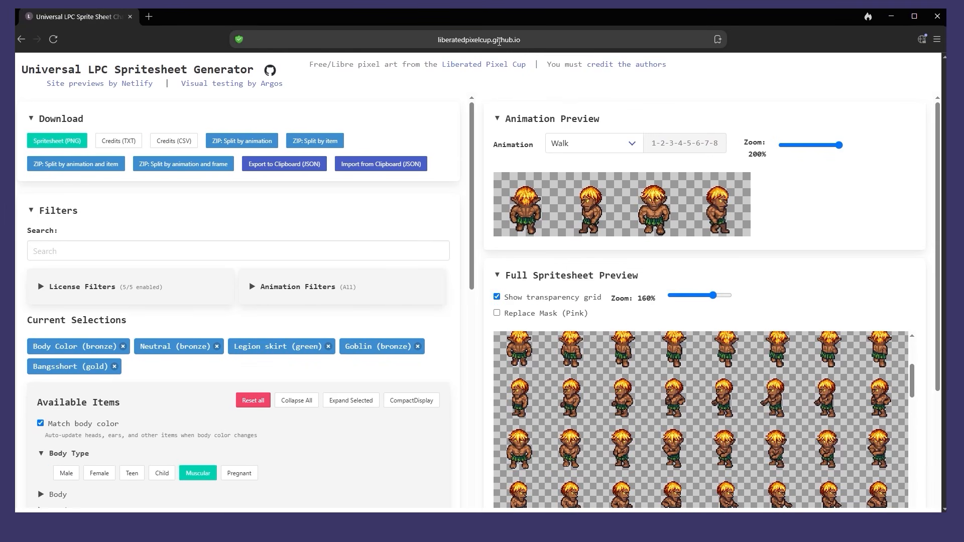
# - Examine the character settings stored in the page address, highlighting the legs and expression parameters
pyautogui.click(499, 41)
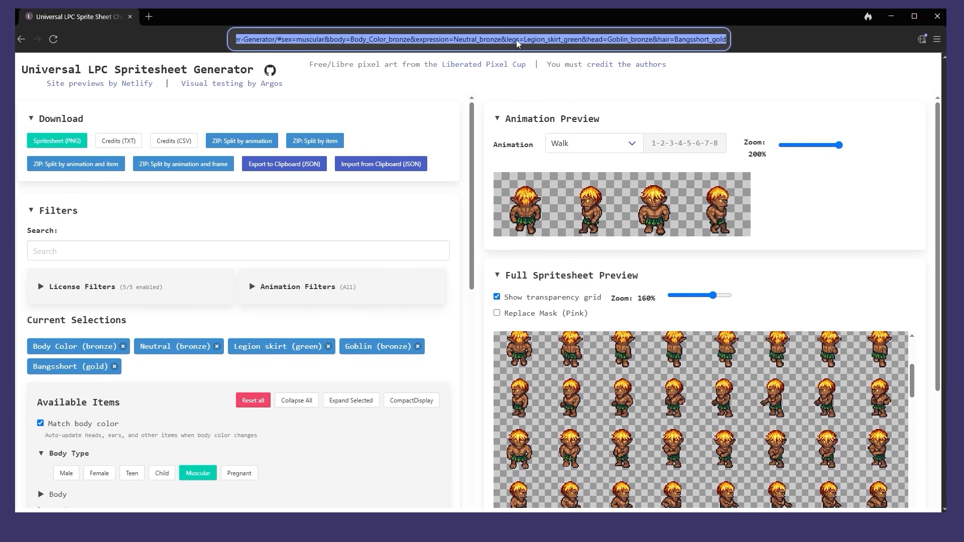
pyautogui.click(510, 44)
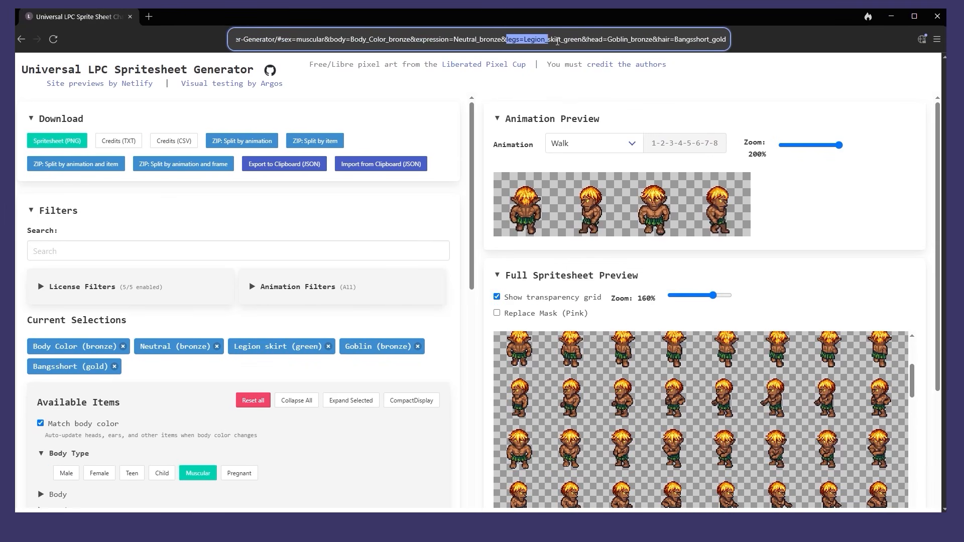
pyautogui.moveTo(580, 44); pyautogui.dragTo(582, 43)
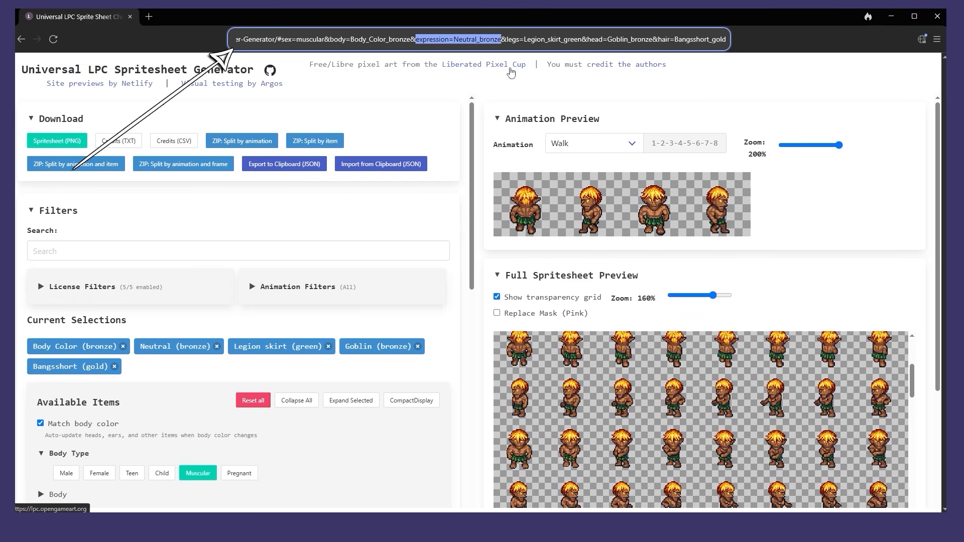
pyautogui.click(667, 90)
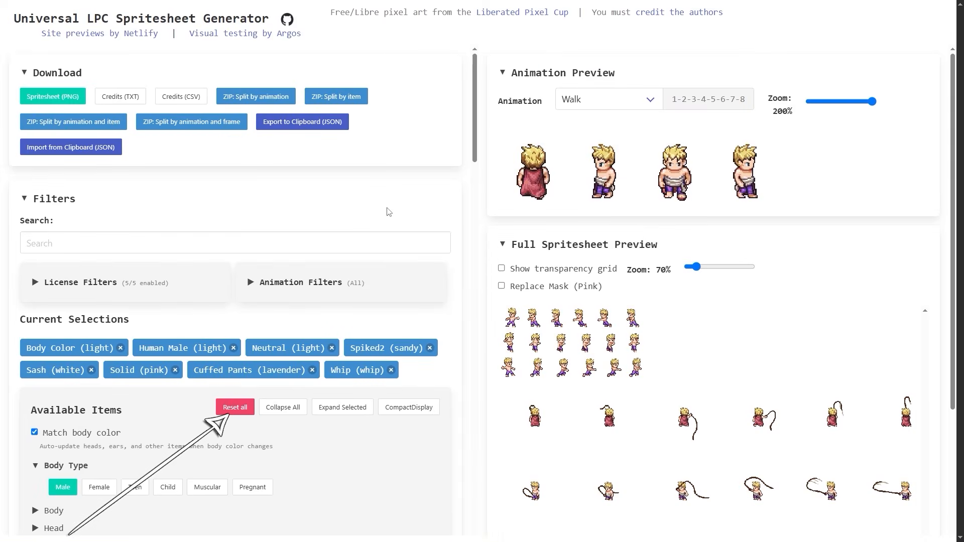
# - Reset all character selections and collapse every category of available items
pyautogui.click(236, 407)
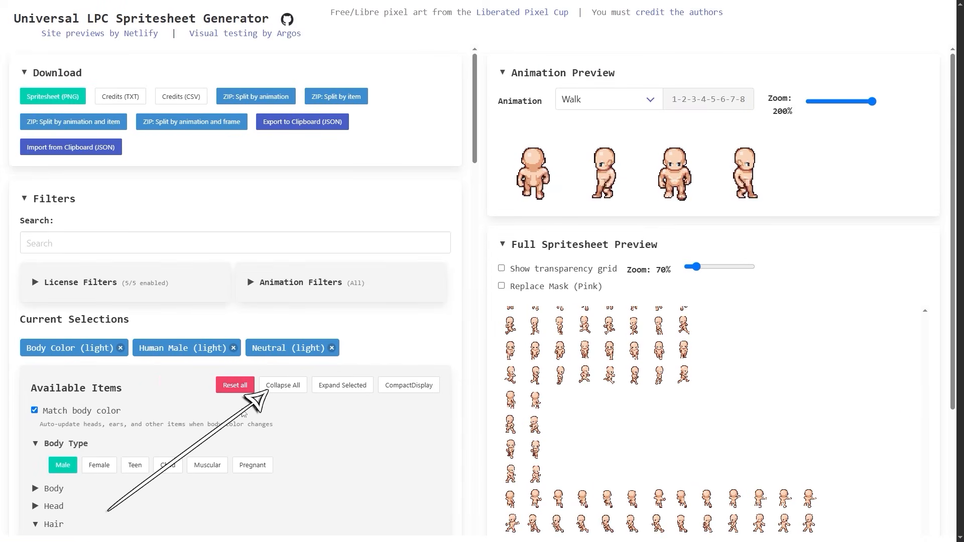
pyautogui.scroll(-2, 475, 266)
pyautogui.scroll(-3, 475, 266)
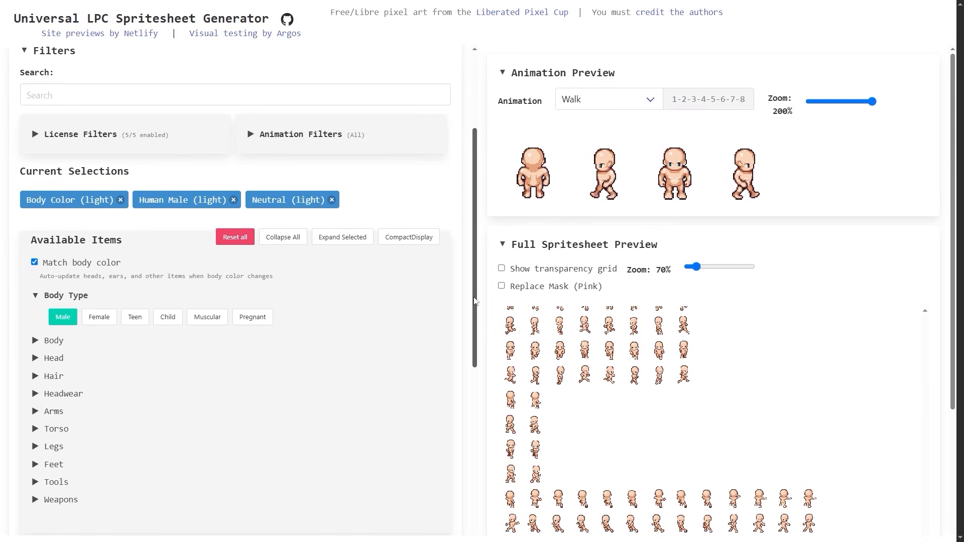
# - Review the Human, Undead and Fantasy options in the Heads category, collapsing each group again
pyautogui.click(34, 299)
pyautogui.click(45, 315)
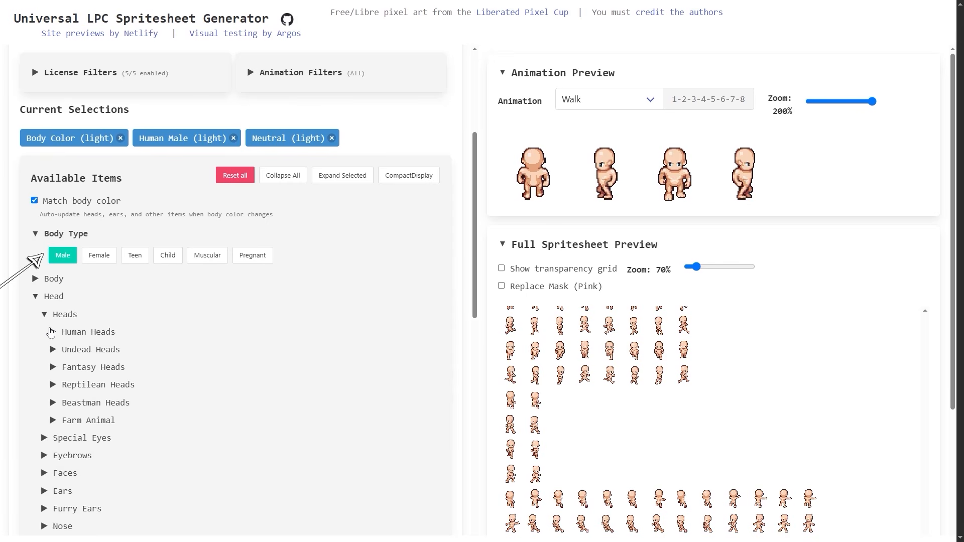
pyautogui.click(54, 333)
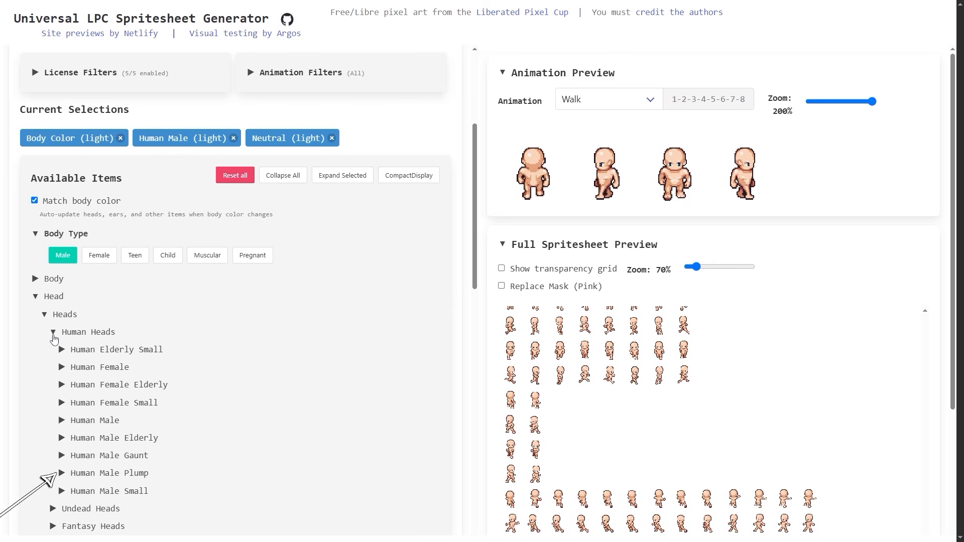
pyautogui.click(53, 335)
pyautogui.click(54, 350)
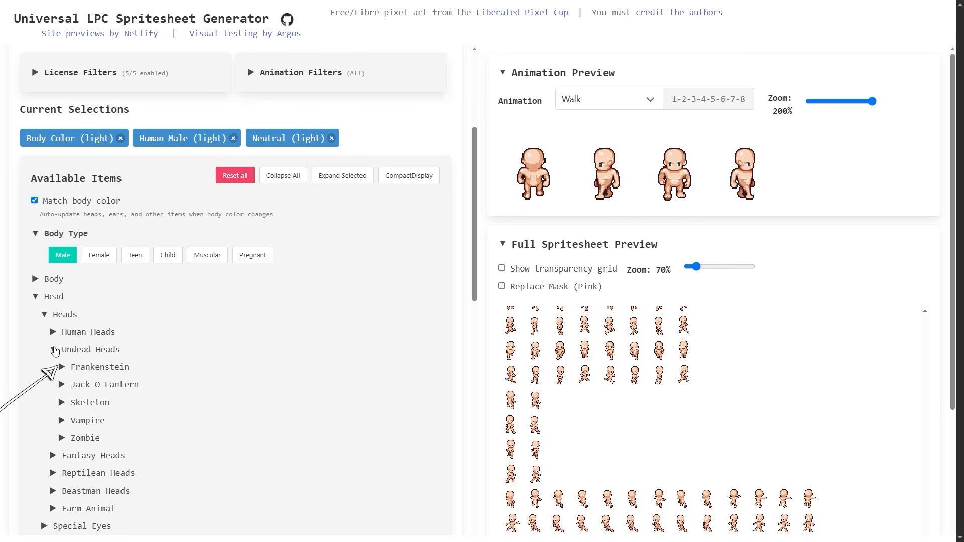
pyautogui.click(54, 350)
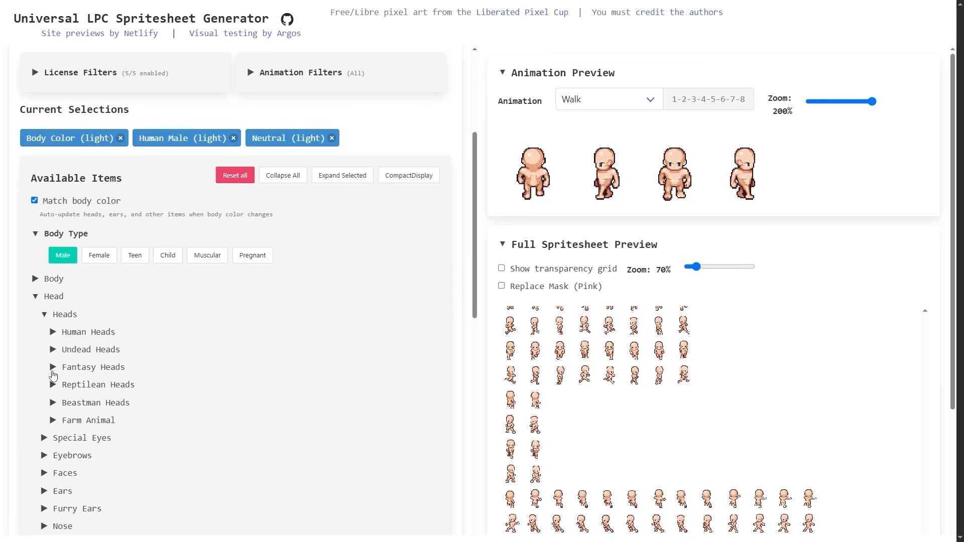
pyautogui.click(53, 371)
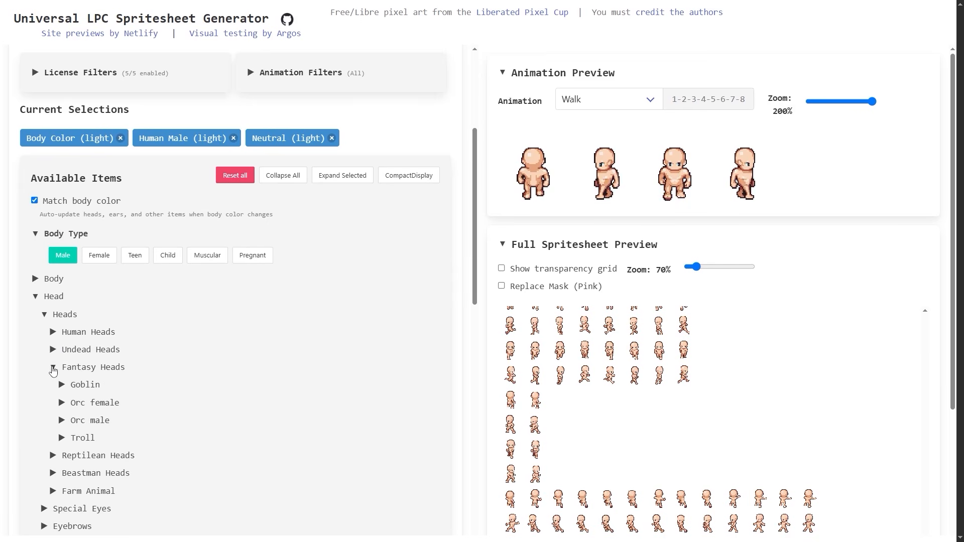
pyautogui.click(53, 369)
# - Give the character the Alien head from Reptilean Heads with the Blue skintone
pyautogui.click(53, 385)
pyautogui.click(62, 403)
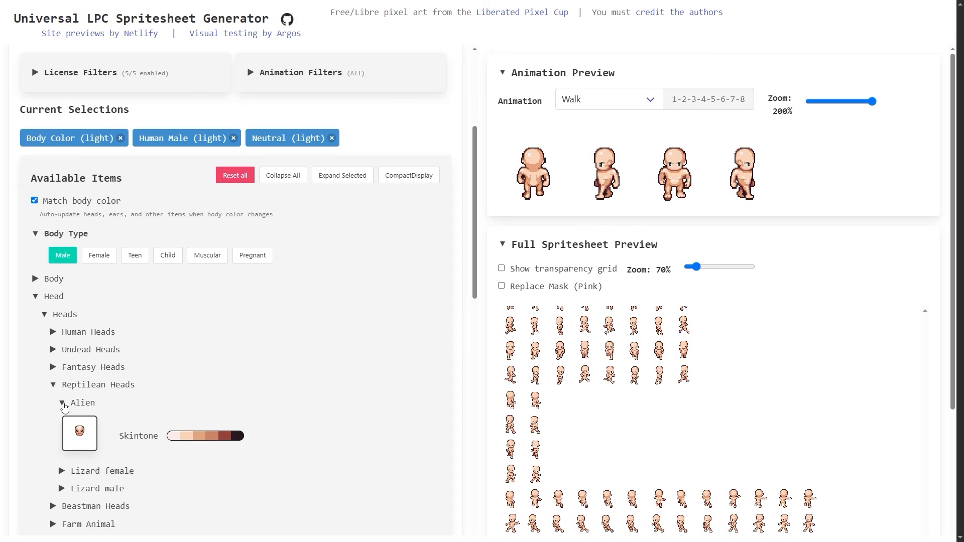
pyautogui.click(85, 435)
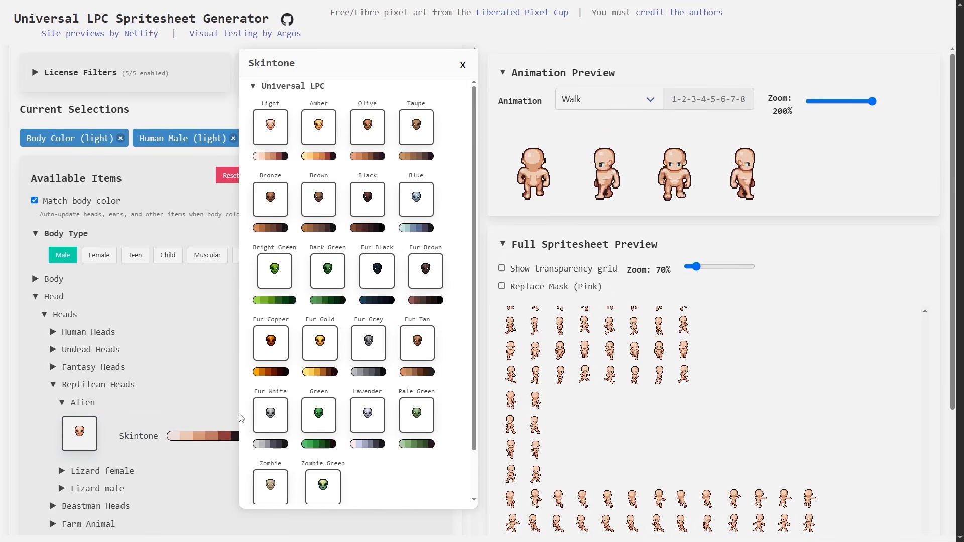
pyautogui.click(416, 202)
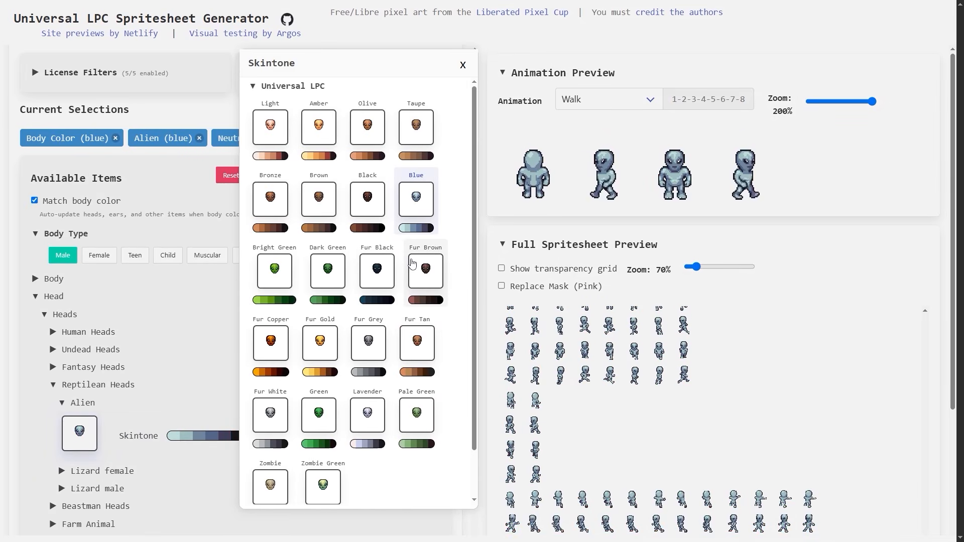
# - Zoom the full spritesheet preview to 130% to inspect the alien's frames, and collapse the Heads category
pyautogui.click(721, 268)
pyautogui.click(707, 267)
pyautogui.click(722, 268)
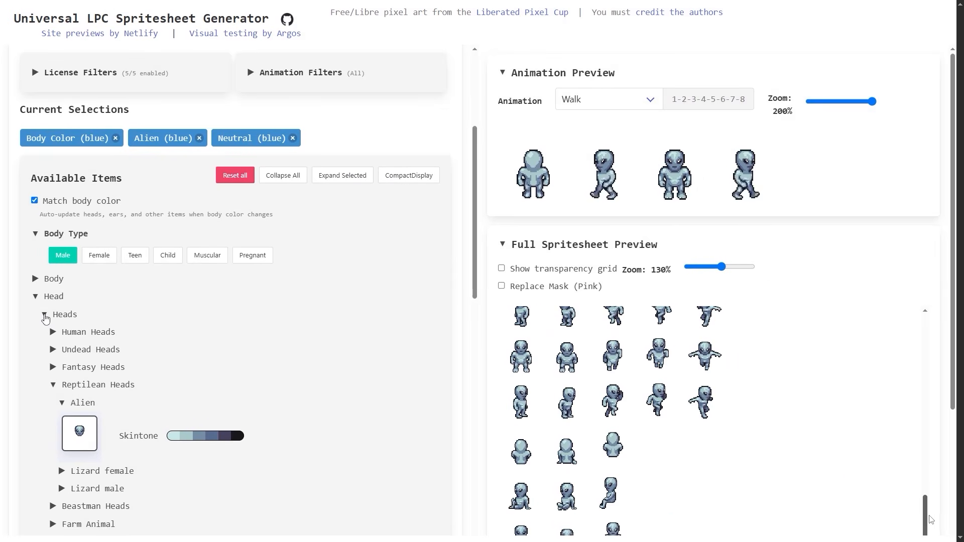
pyautogui.click(45, 317)
pyautogui.scroll(-2, 75, 344)
pyautogui.moveTo(926, 517); pyautogui.dragTo(926, 308)
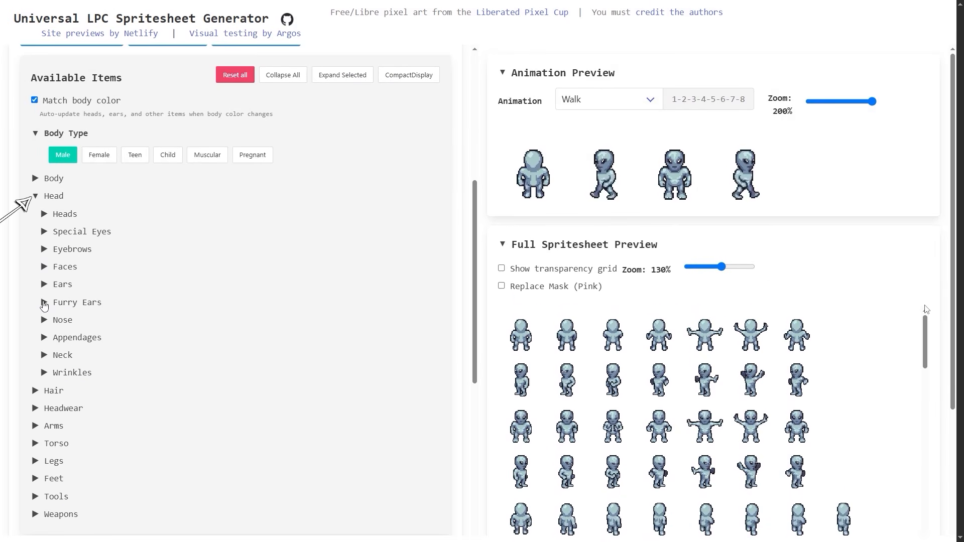
# - Add Feather Ears Skintone from the side-of-head Furry Ears, using the Fur Brown skintone
pyautogui.click(44, 303)
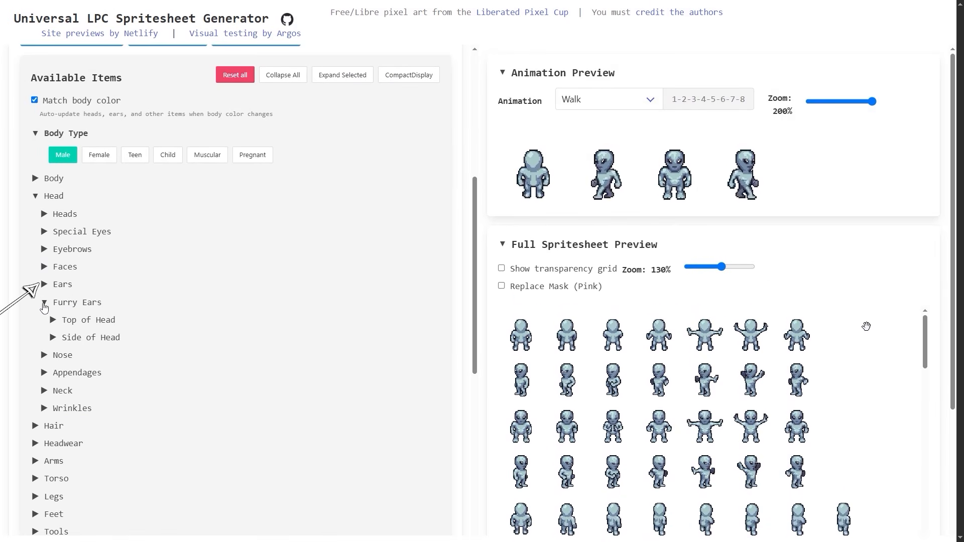
pyautogui.click(53, 338)
pyautogui.click(62, 372)
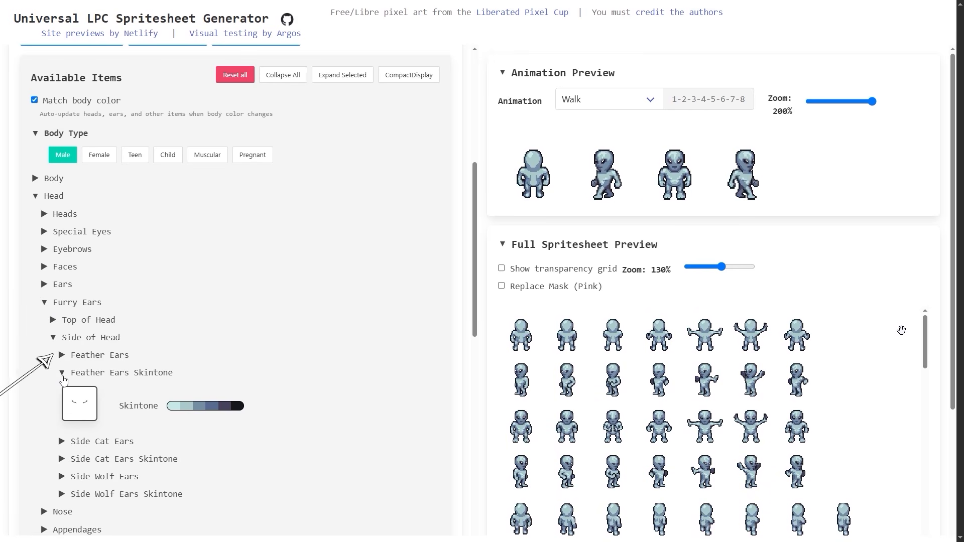
pyautogui.click(80, 402)
pyautogui.click(424, 272)
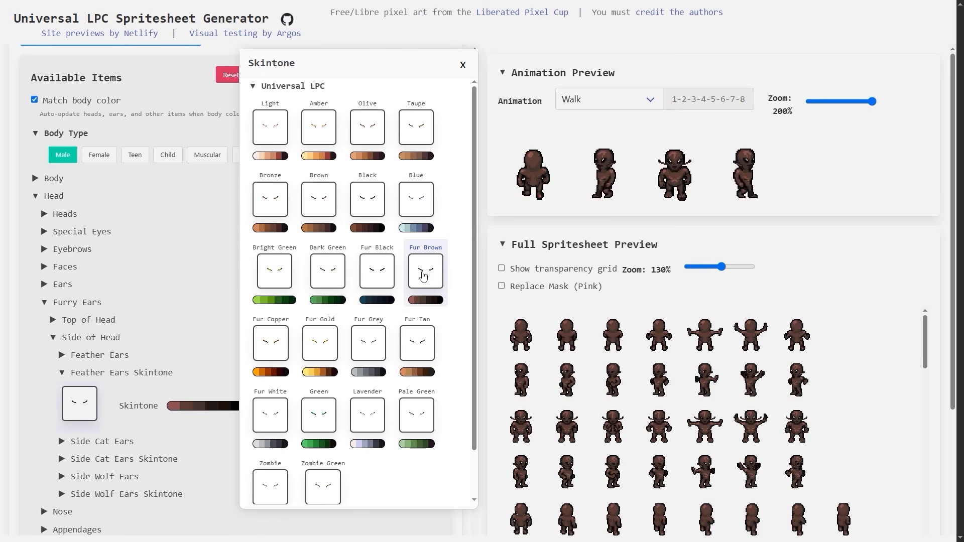
# - Switch the character's skintone to Blue, add Feather Ears in Blue, and collapse the side-of-head ear group
pyautogui.click(420, 206)
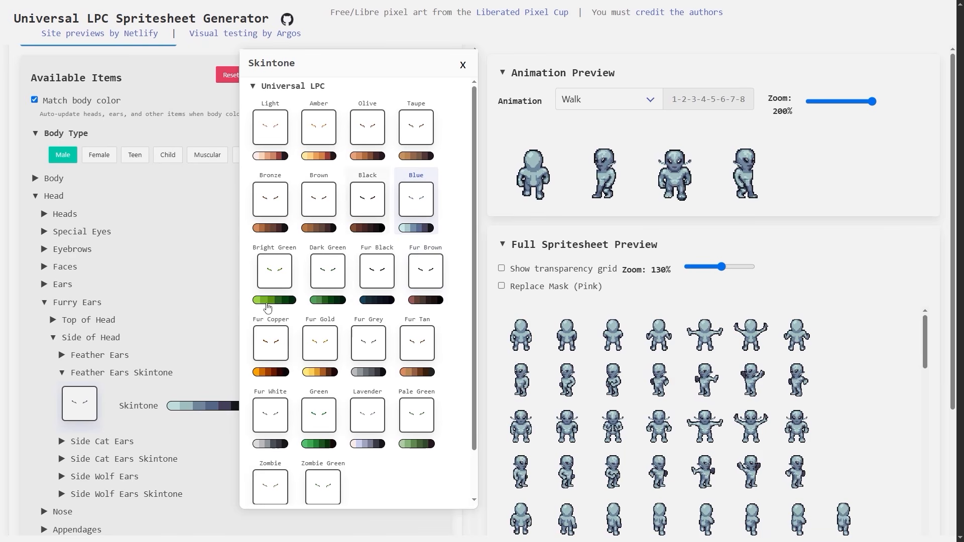
pyautogui.click(71, 363)
pyautogui.click(62, 357)
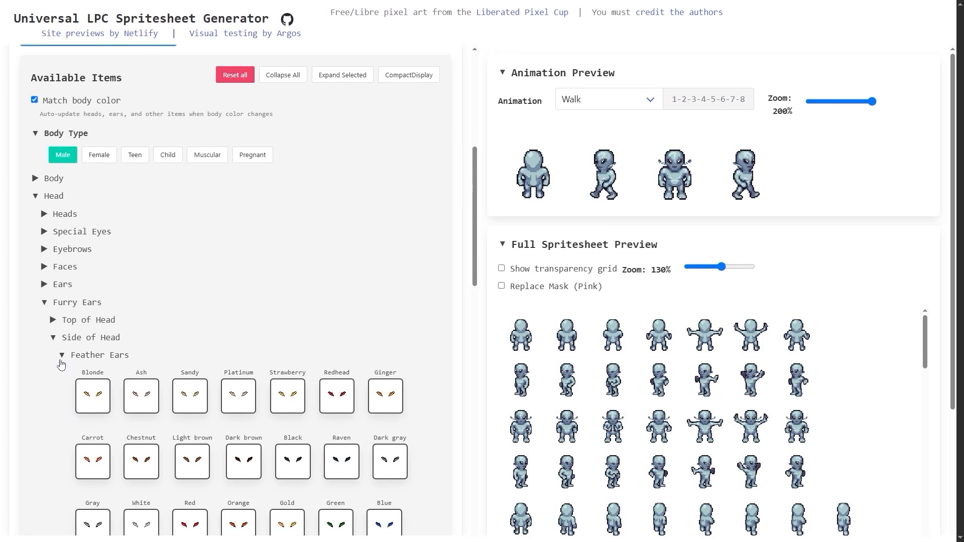
pyautogui.click(285, 456)
pyautogui.click(382, 463)
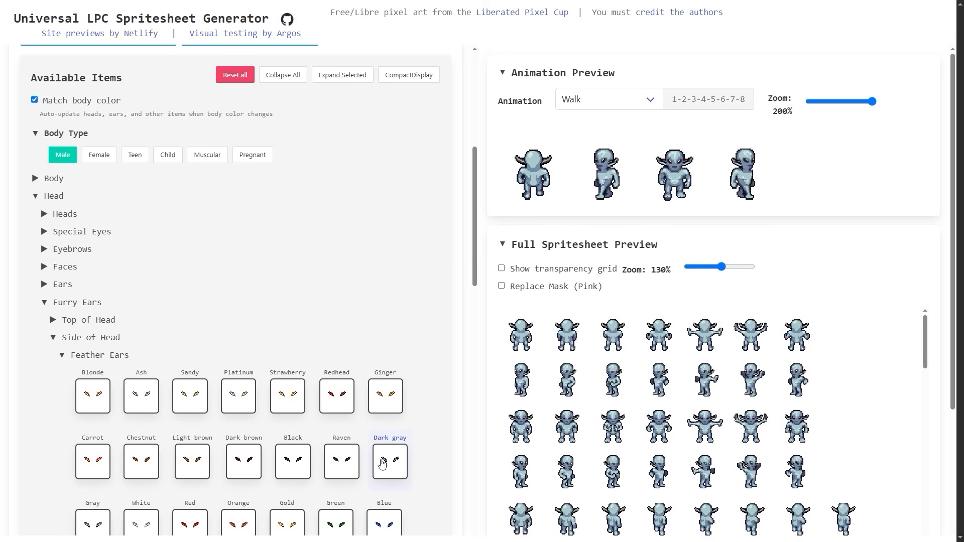
pyautogui.scroll(-2, 349, 470)
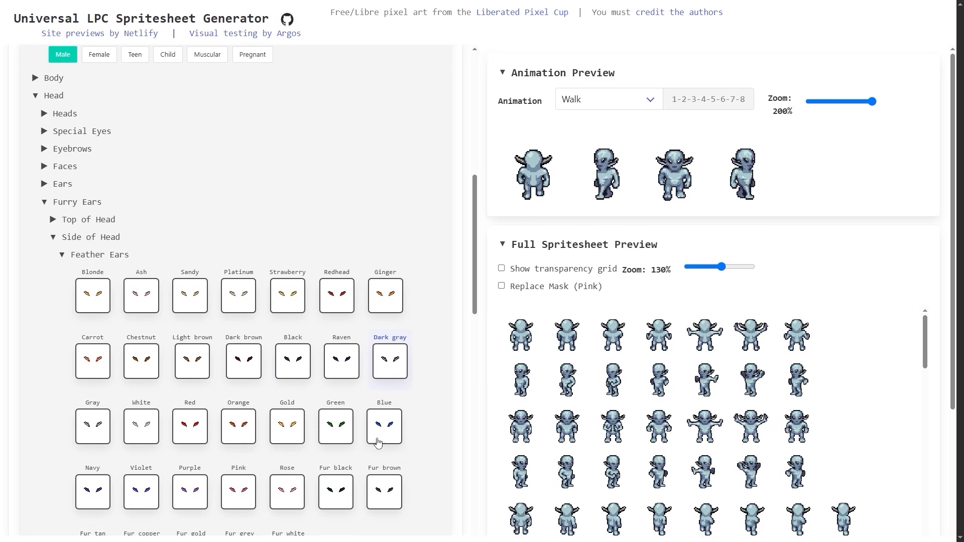
pyautogui.click(384, 430)
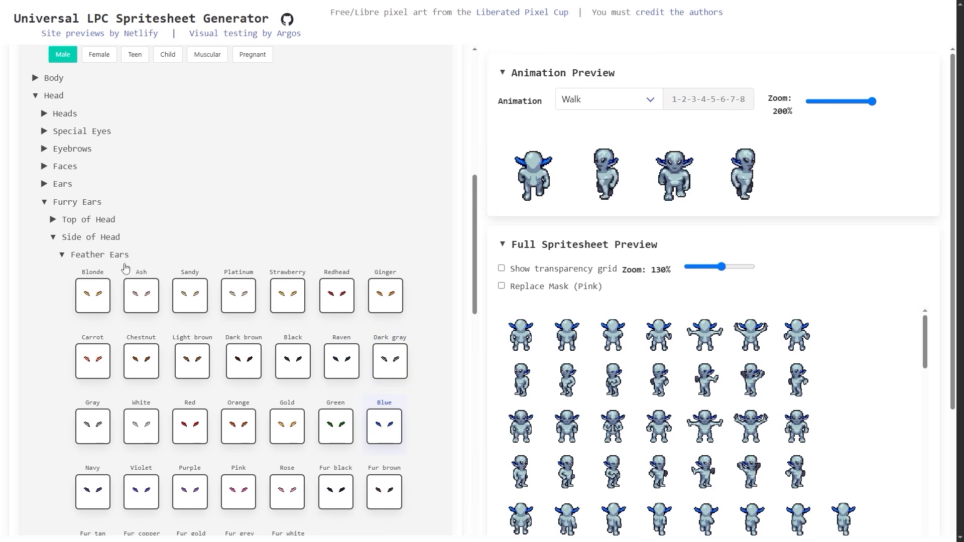
pyautogui.click(54, 239)
# - Add Backwards Horns from Appendages in Blue, and collapse the Appendages group
pyautogui.click(49, 274)
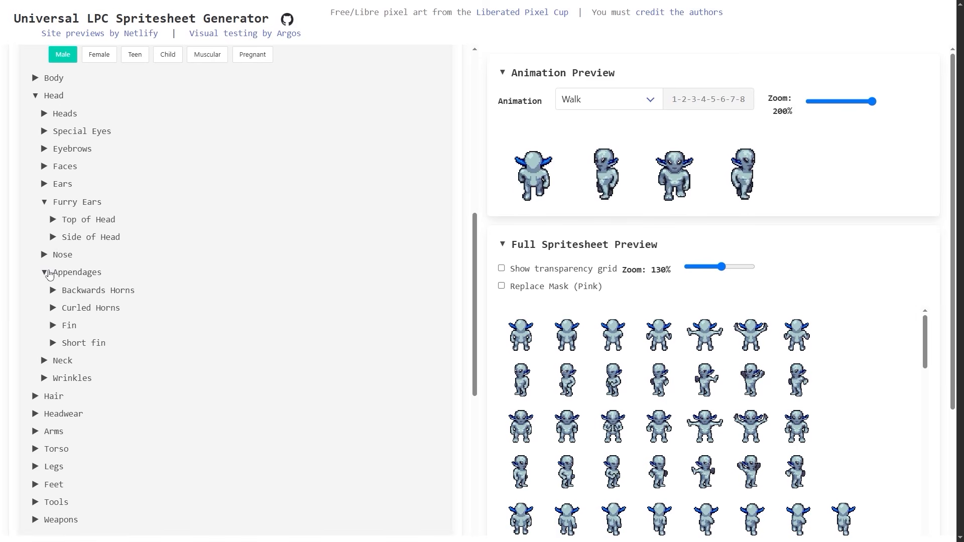
pyautogui.click(54, 291)
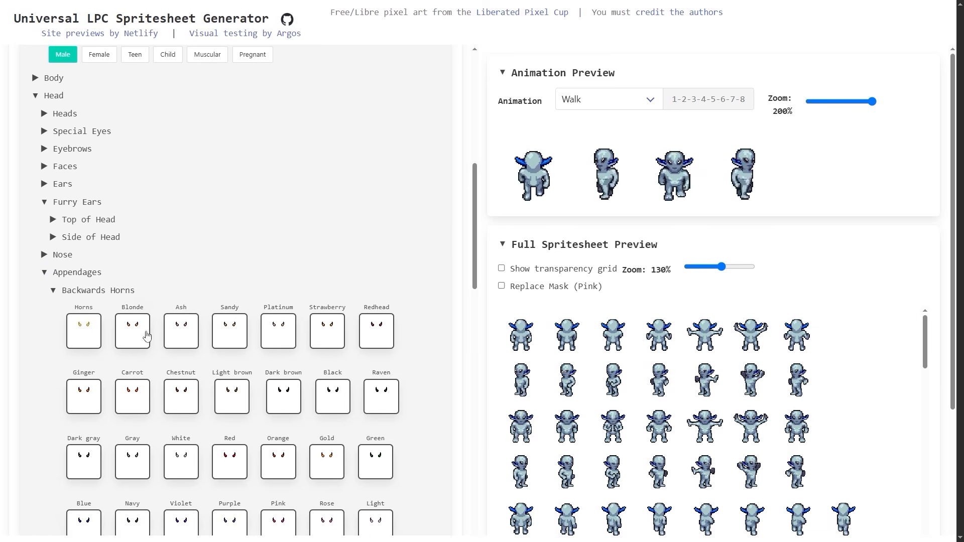
pyautogui.click(380, 405)
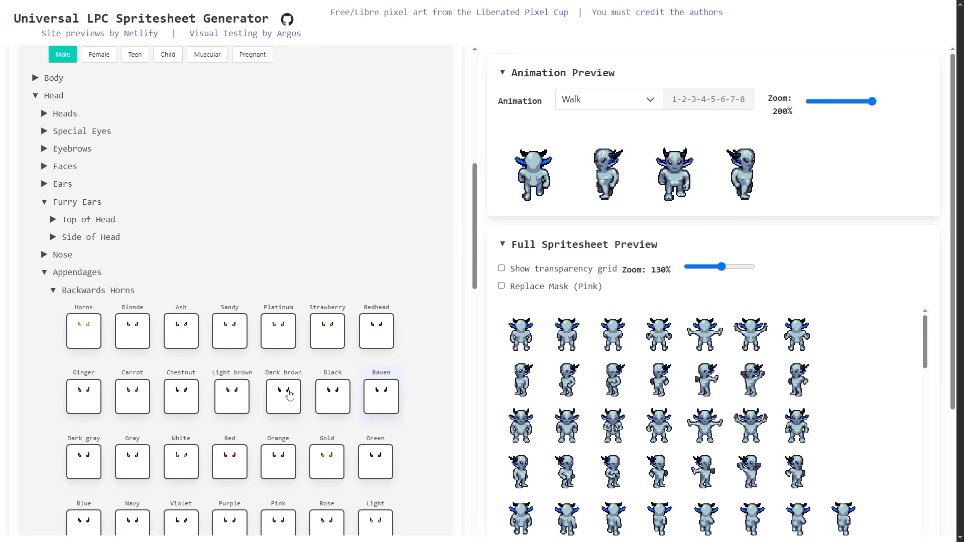
pyautogui.click(237, 402)
pyautogui.scroll(-1, 315, 373)
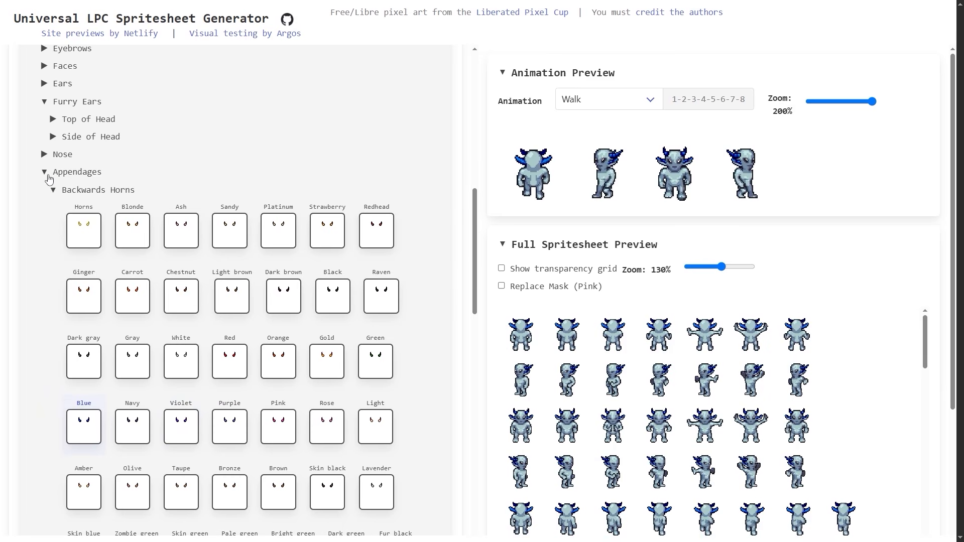
pyautogui.click(45, 172)
# - Add the Mantal from the Arms category's Shoulders group with Teal cloth
pyautogui.scroll(-1, 55, 286)
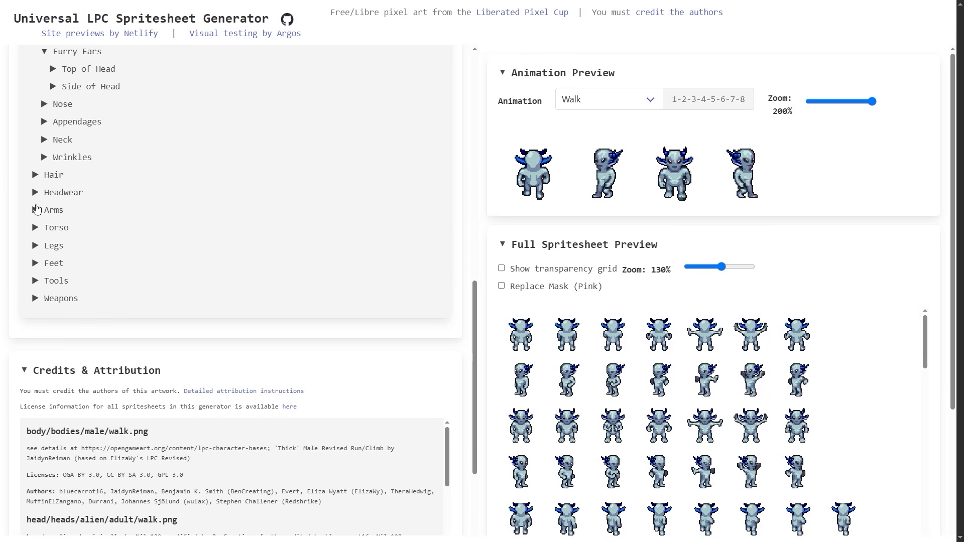
pyautogui.click(36, 209)
pyautogui.click(45, 245)
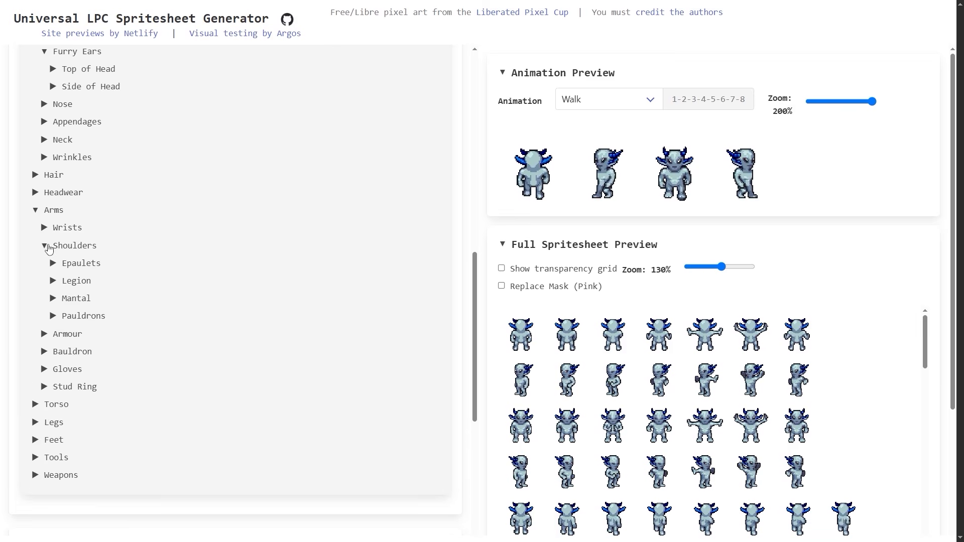
pyautogui.click(53, 300)
pyautogui.click(78, 331)
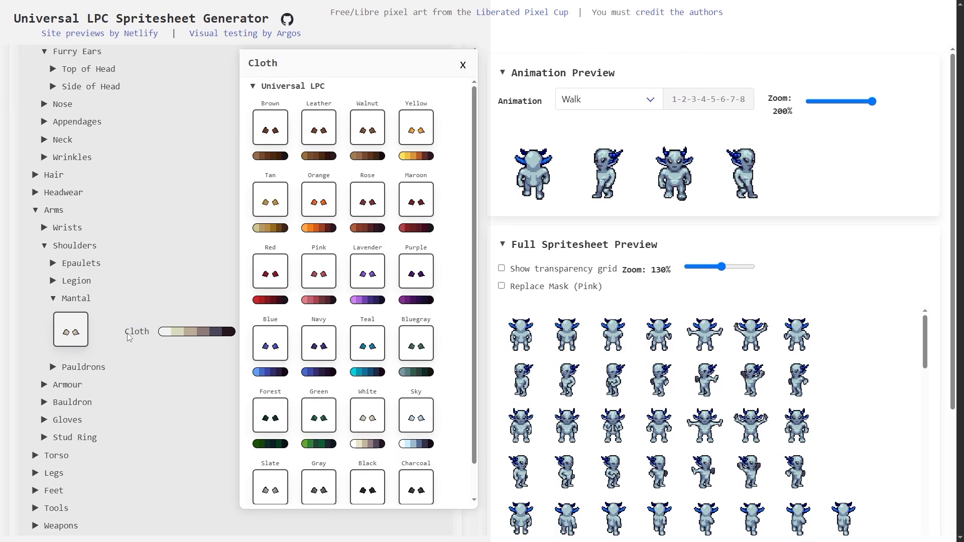
pyautogui.click(361, 344)
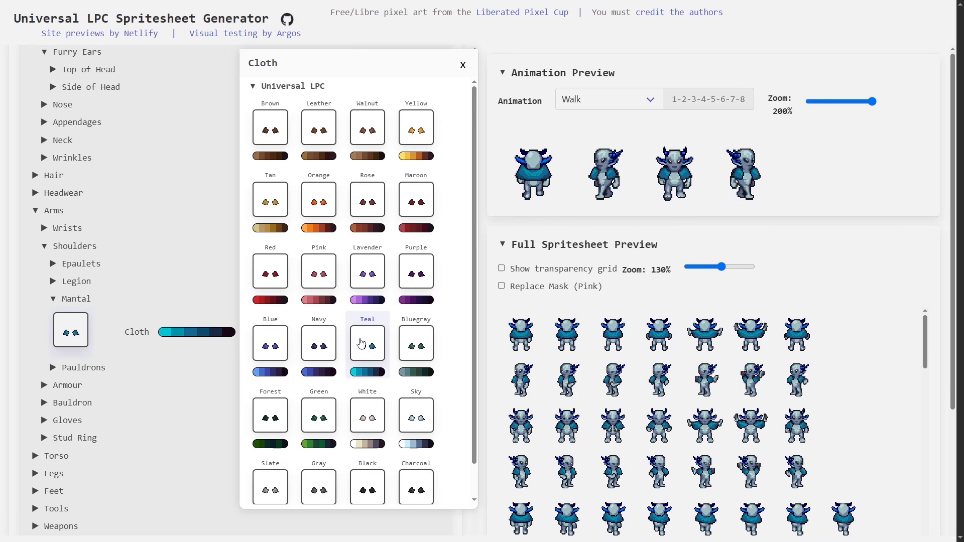
# - Add the Bauldron from the Arms category with Teal cloth and close the colour choices
pyautogui.click(44, 402)
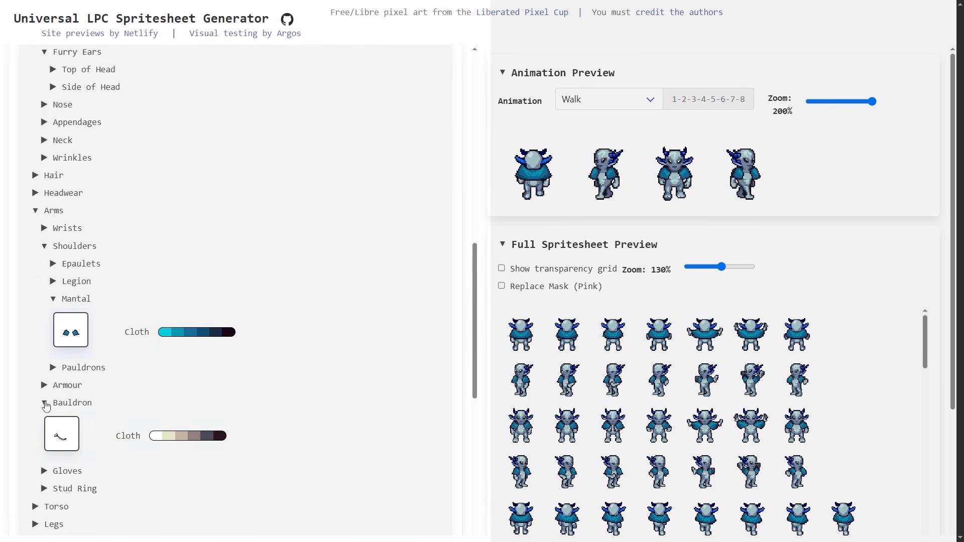
pyautogui.click(59, 430)
pyautogui.click(367, 344)
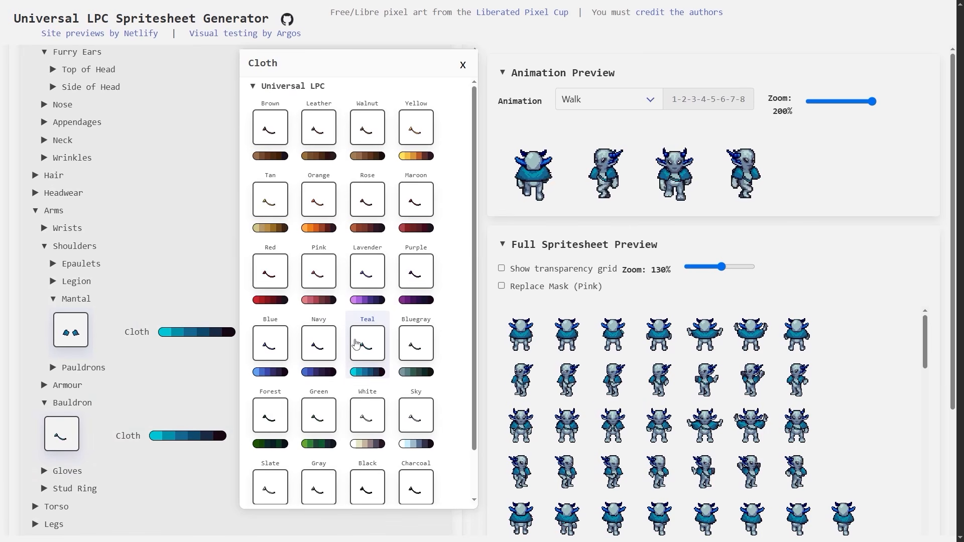
pyautogui.click(462, 66)
# - Give the character Blue Hoofs from the Feet category
pyautogui.scroll(-4, 258, 327)
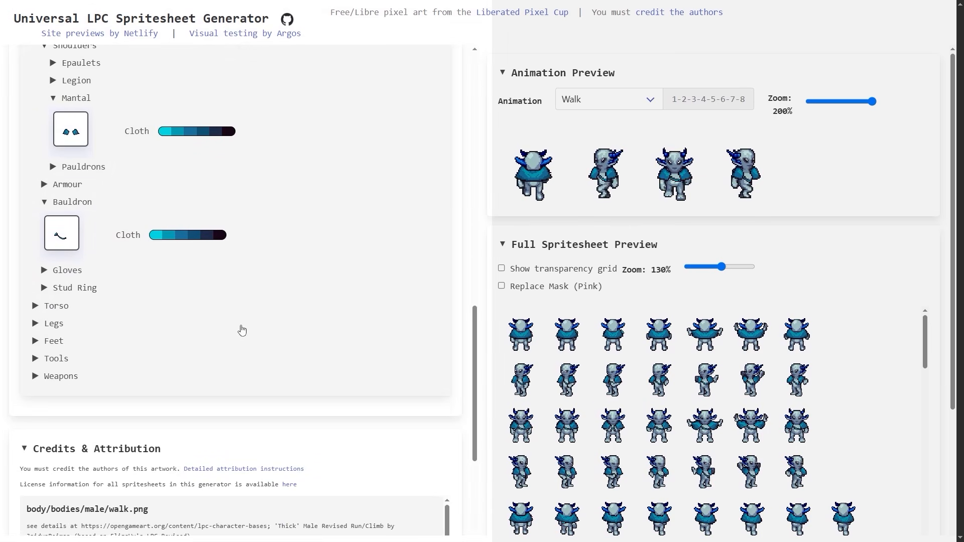
pyautogui.click(183, 345)
pyautogui.scroll(-2, 184, 345)
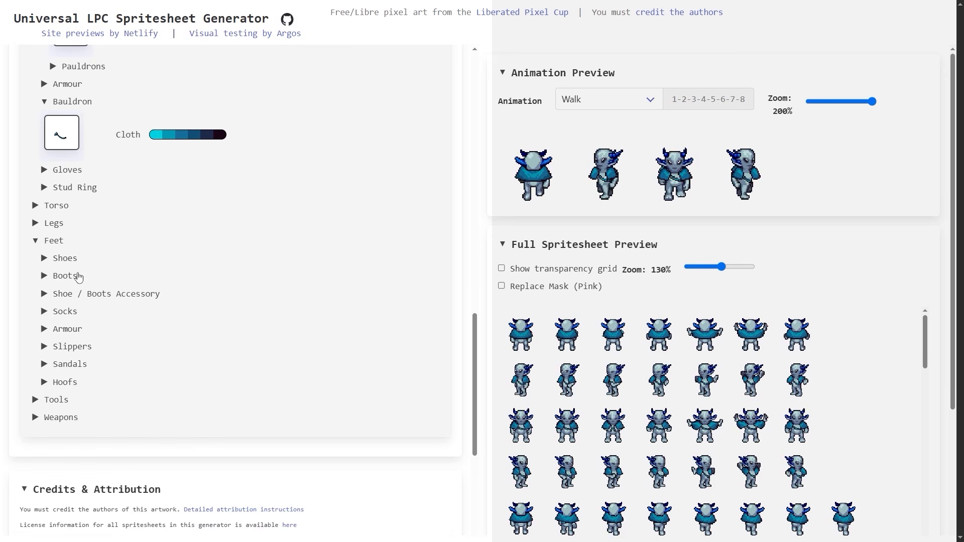
pyautogui.click(60, 380)
pyautogui.scroll(-2, 266, 359)
pyautogui.click(416, 322)
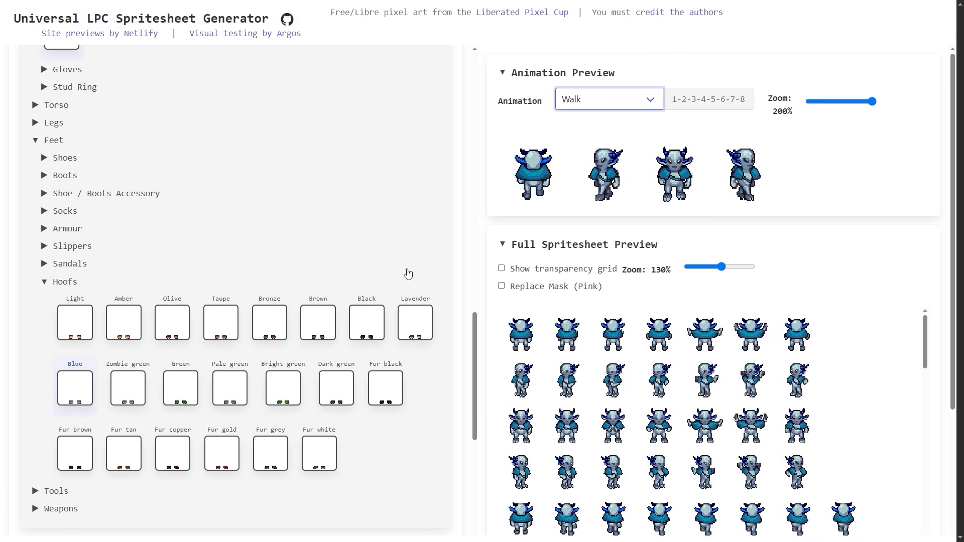
# - Reset all selections and set the body type to Female
pyautogui.scroll(20, 408, 274)
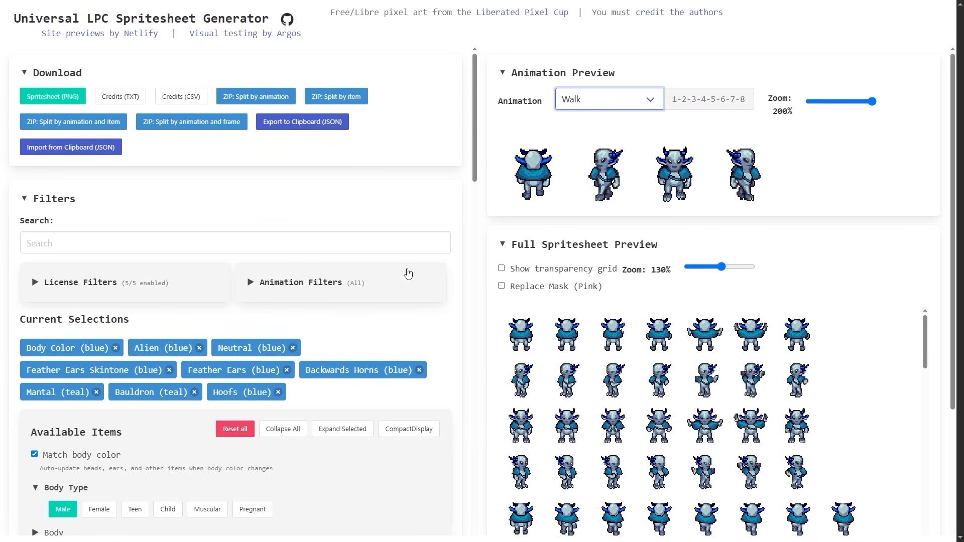
pyautogui.click(235, 429)
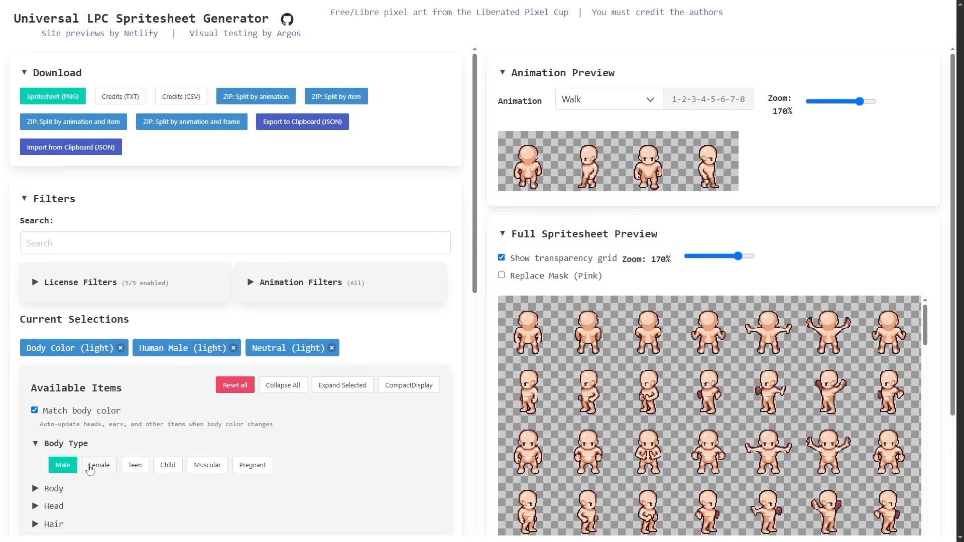
pyautogui.click(99, 466)
# - Open the skintone options for the Orc female head in Fantasy Heads
pyautogui.scroll(-6, 157, 421)
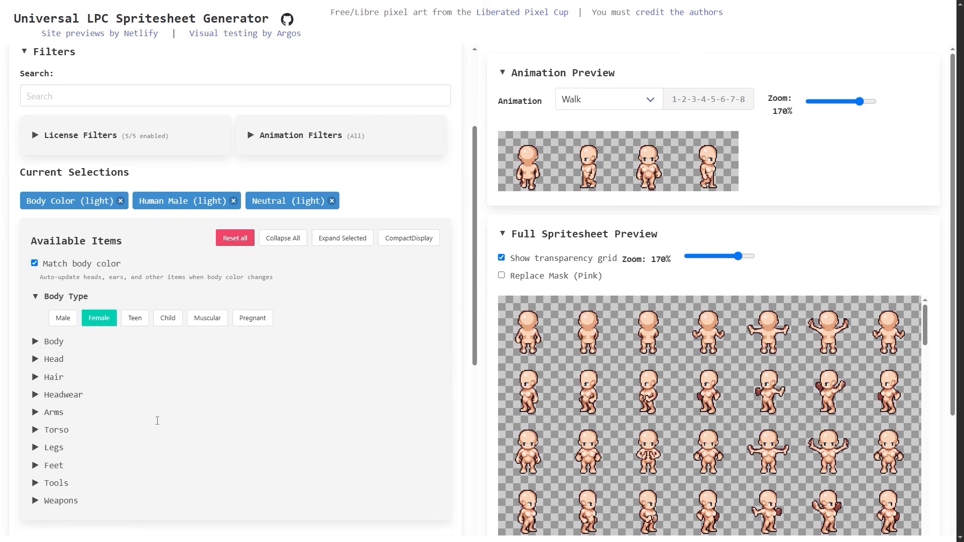
pyautogui.click(36, 206)
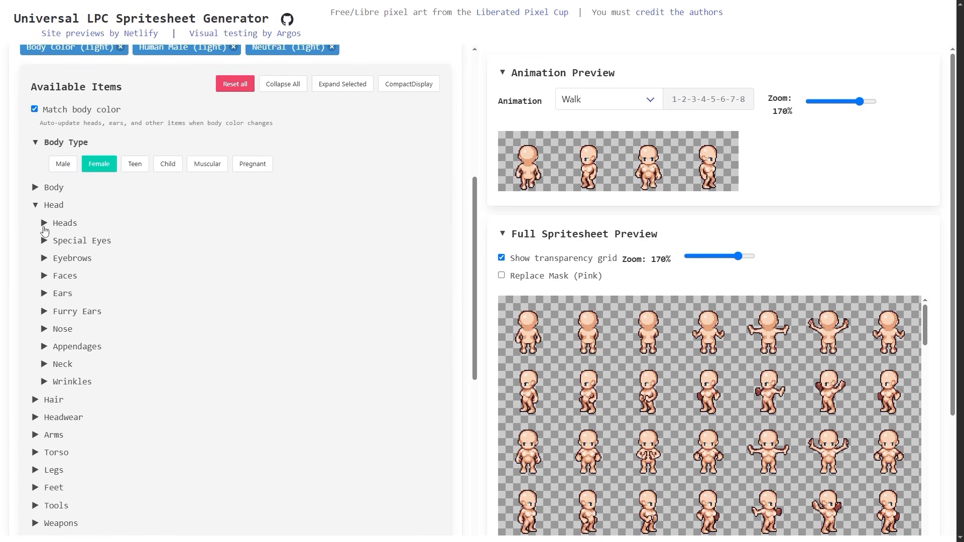
pyautogui.click(44, 224)
pyautogui.click(53, 276)
pyautogui.click(62, 312)
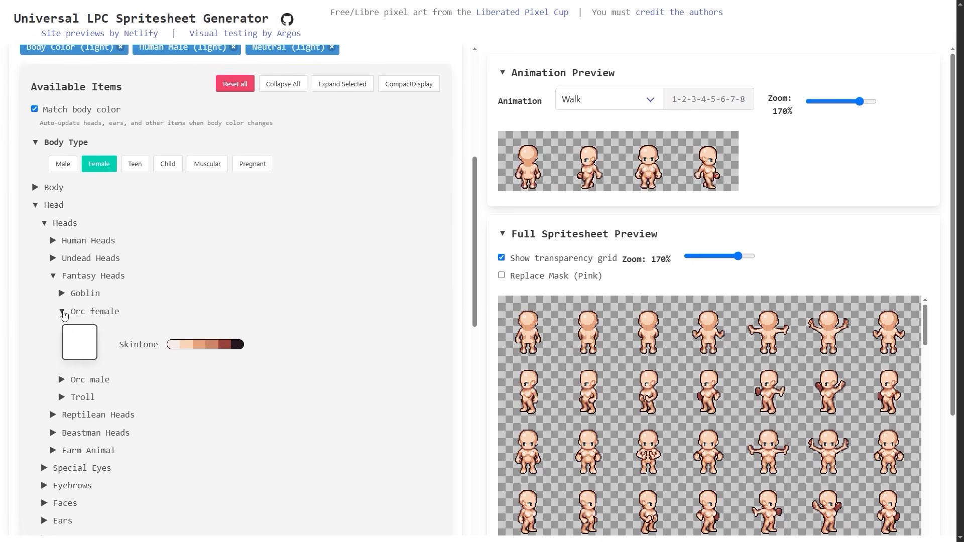
pyautogui.click(79, 340)
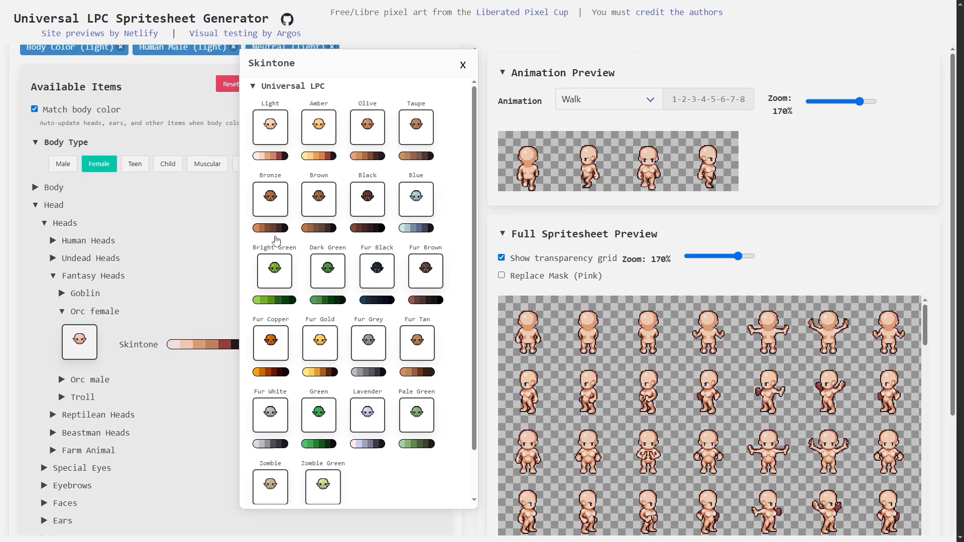
# - Try the Fur Black and Pale Green skintones on the Orc female head, settle on Fur Gold, and collapse the Orc female group
pyautogui.click(319, 344)
pyautogui.click(377, 269)
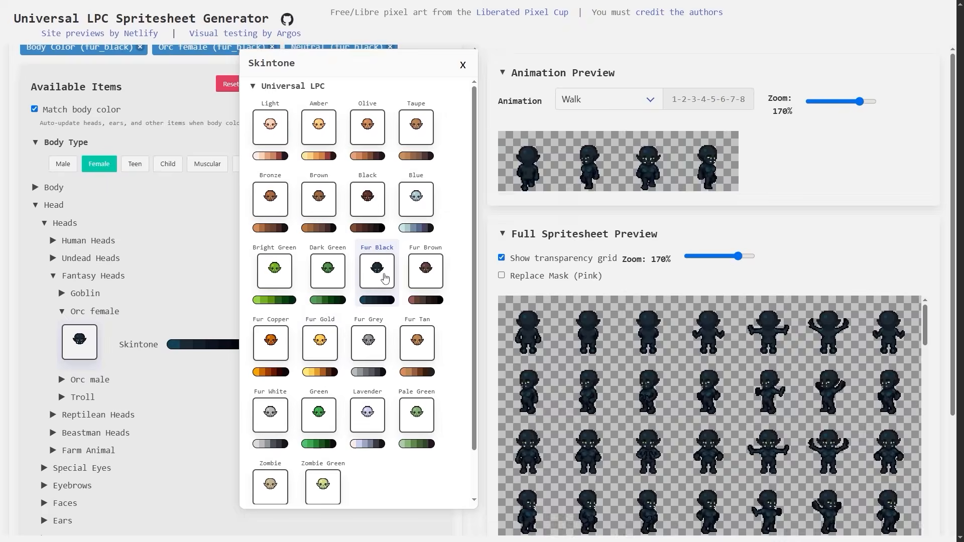
pyautogui.click(409, 410)
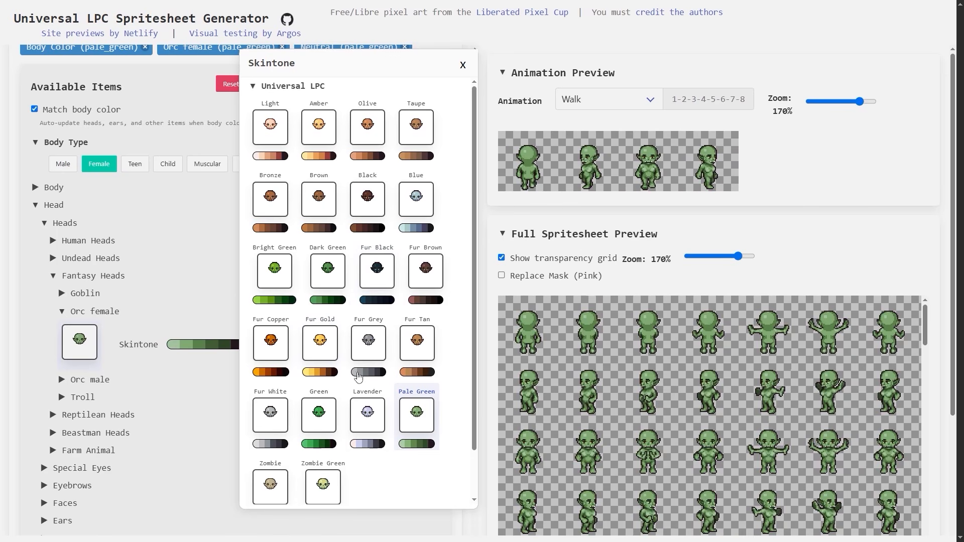
pyautogui.click(321, 352)
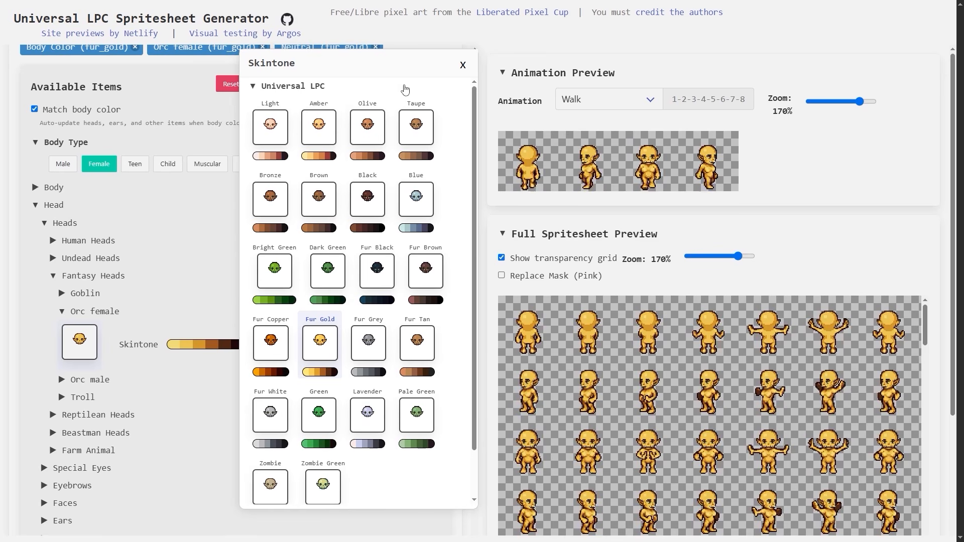
pyautogui.click(461, 65)
pyautogui.click(62, 311)
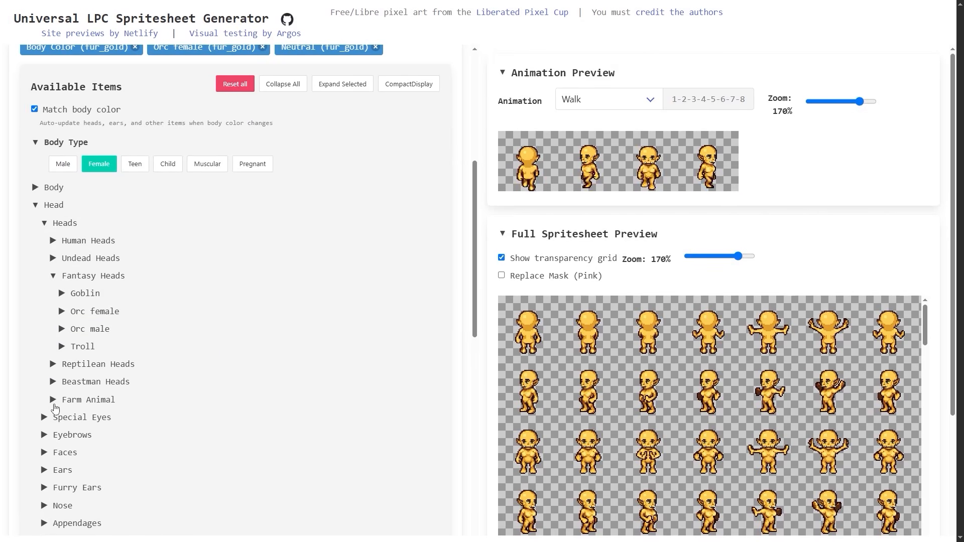
# - Add Dragon Ears from the Ears group, trying Amber before choosing the Fur Gold skintone
pyautogui.scroll(-2, 172, 304)
pyautogui.click(45, 372)
pyautogui.scroll(-1, 186, 348)
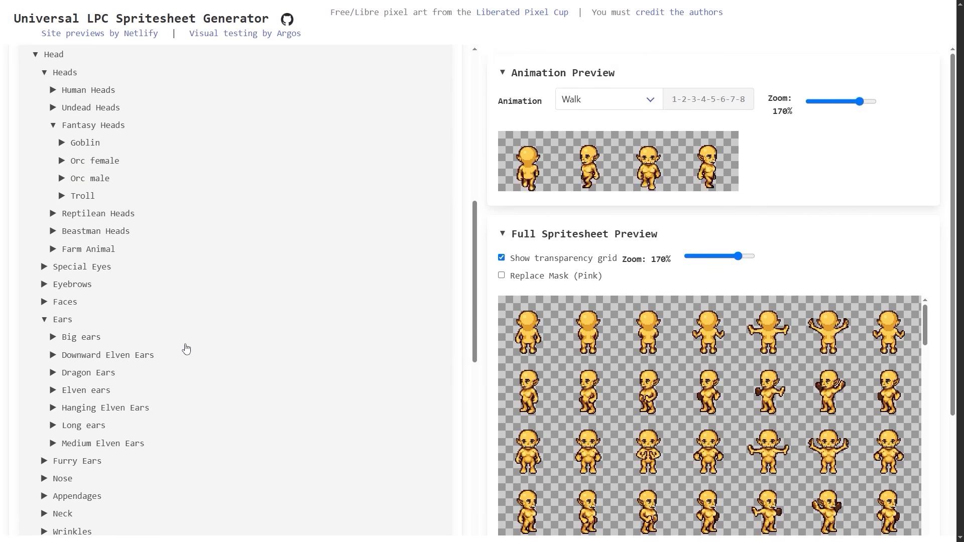
pyautogui.click(54, 378)
pyautogui.scroll(-1, 230, 325)
pyautogui.click(74, 360)
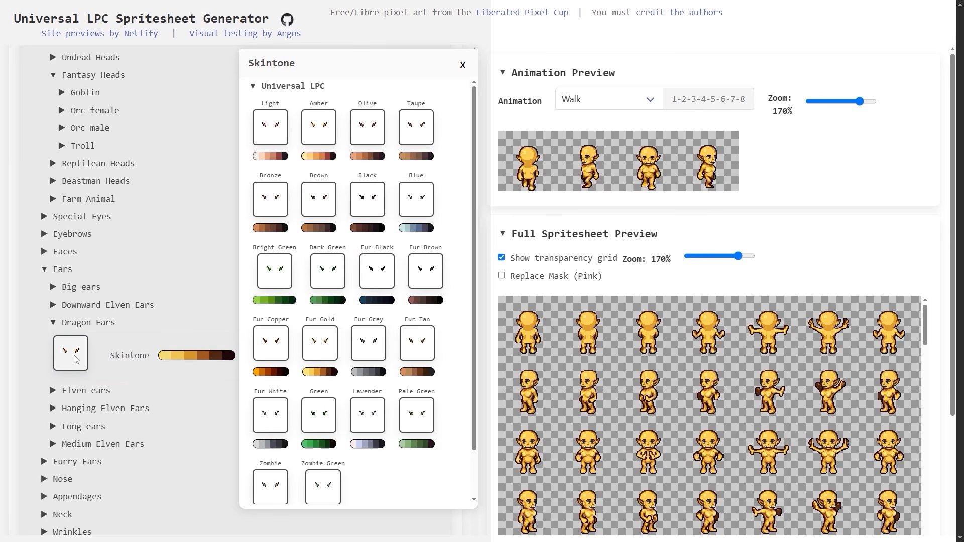
pyautogui.click(329, 134)
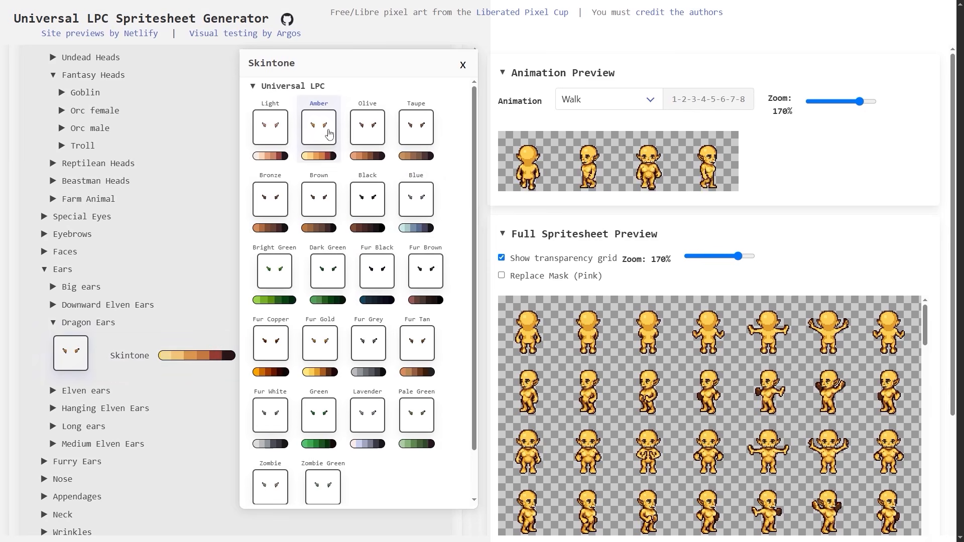
pyautogui.click(324, 341)
pyautogui.click(30, 346)
# - Add the Braid hairstyle from Braids, Ponytails, Updos in the Redhead colour
pyautogui.scroll(-6, 31, 346)
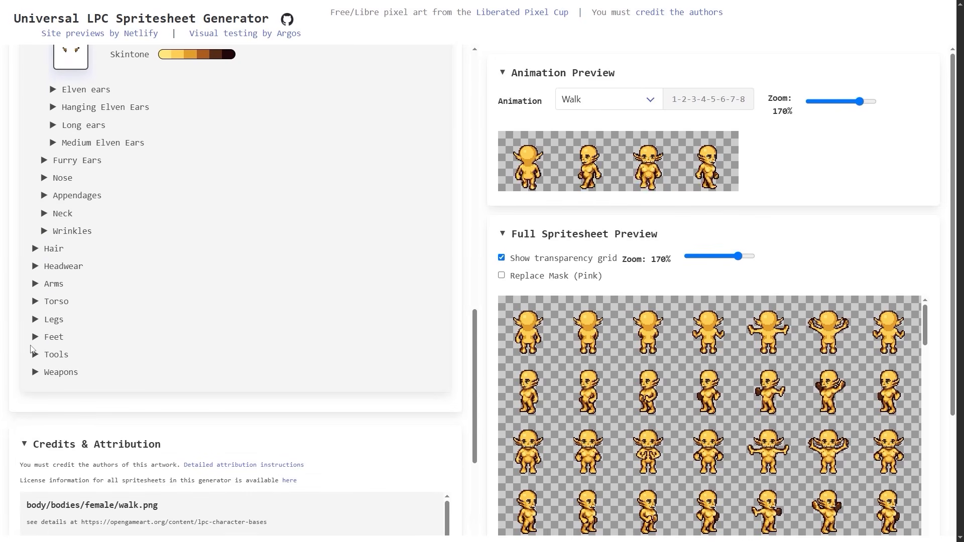
pyautogui.click(34, 250)
pyautogui.click(44, 442)
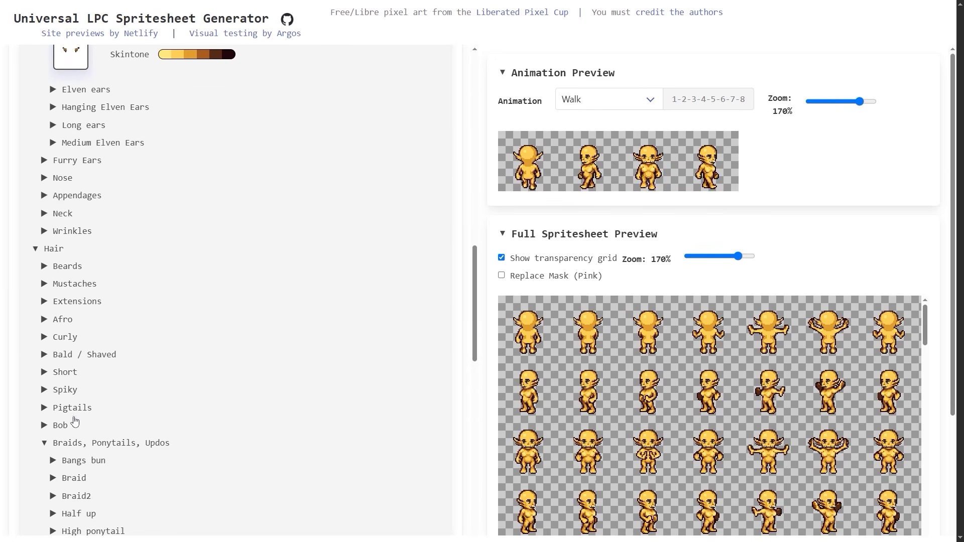
pyautogui.scroll(-6, 151, 346)
pyautogui.click(54, 178)
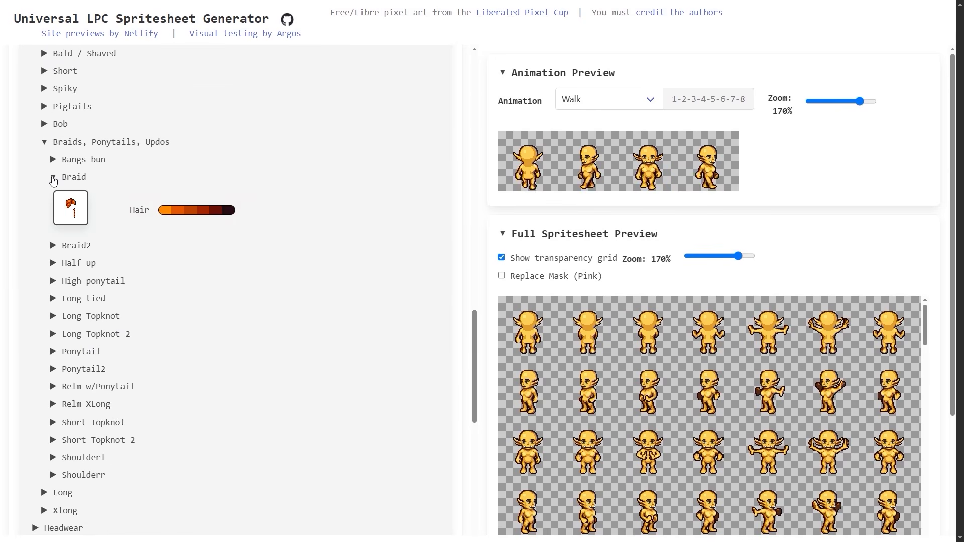
pyautogui.click(71, 209)
pyautogui.click(410, 275)
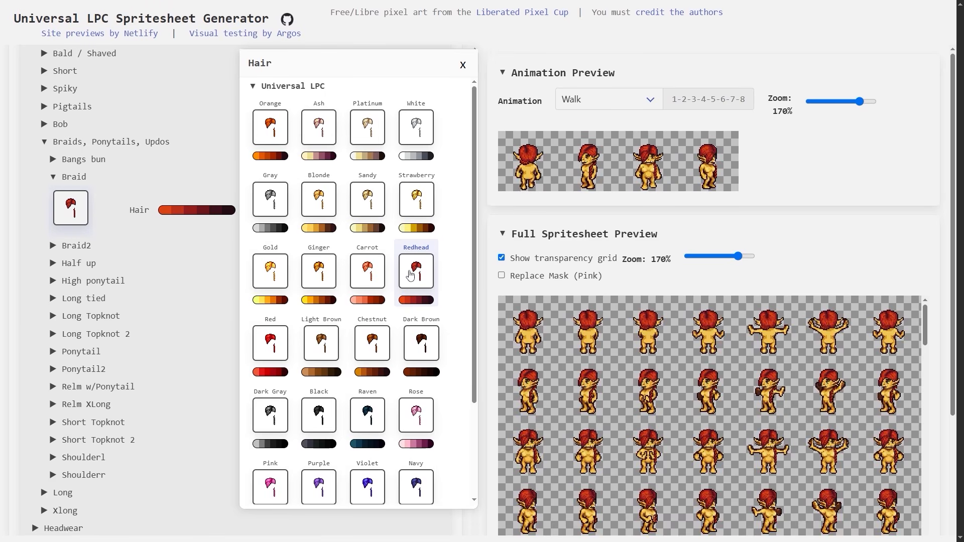
# - Add the Kimono dress from the Torso Dresses group in the Sky colour
pyautogui.click(20, 338)
pyautogui.scroll(-4, 30, 361)
pyautogui.click(36, 364)
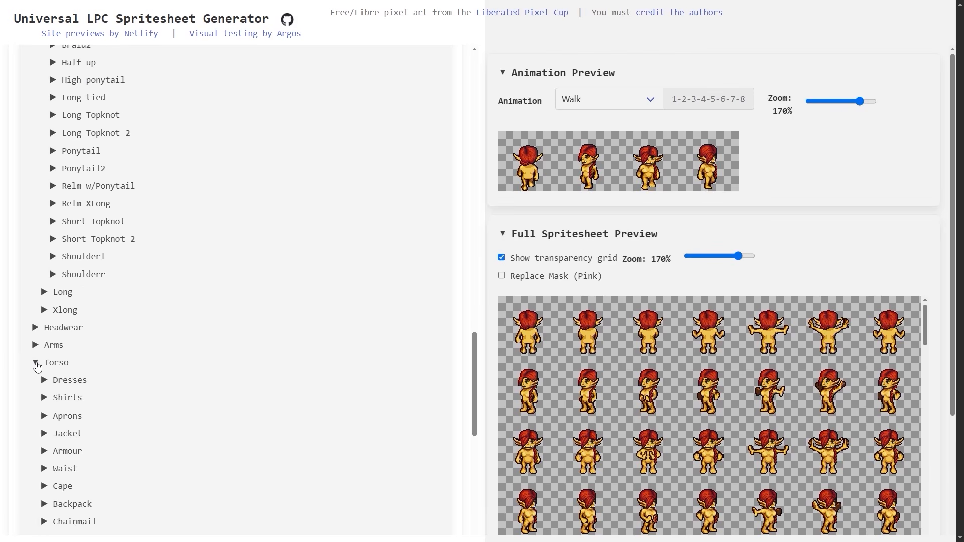
pyautogui.scroll(-2, 33, 377)
pyautogui.click(45, 280)
pyautogui.click(52, 298)
pyautogui.click(62, 316)
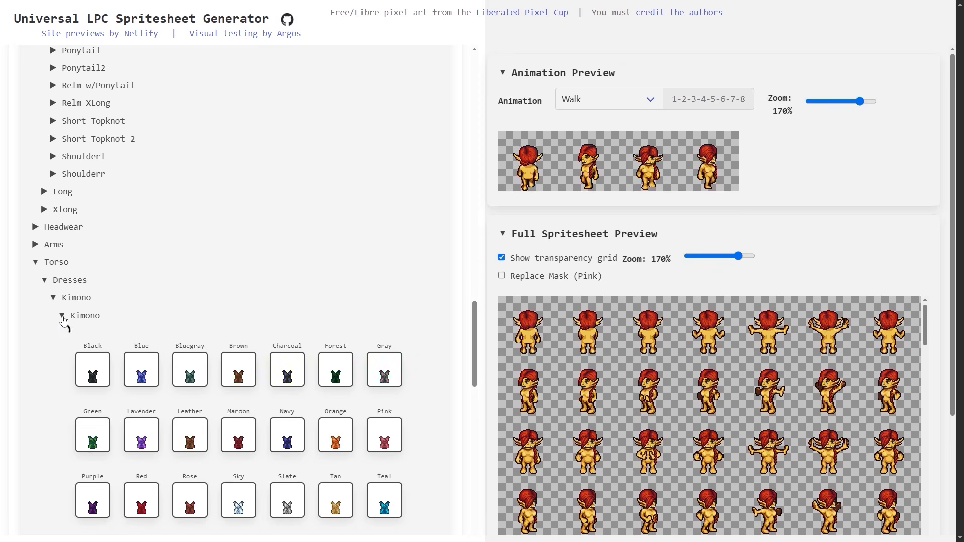
pyautogui.click(245, 488)
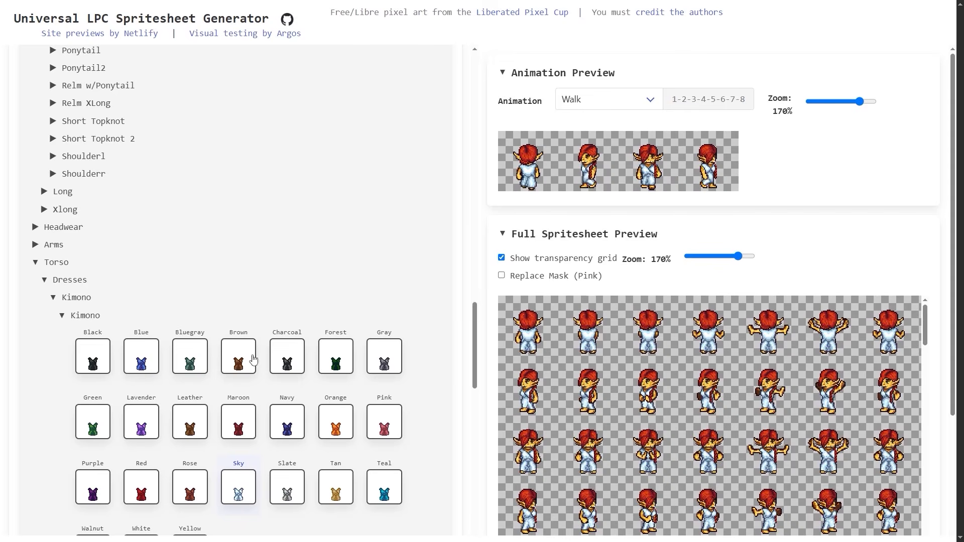
pyautogui.click(63, 317)
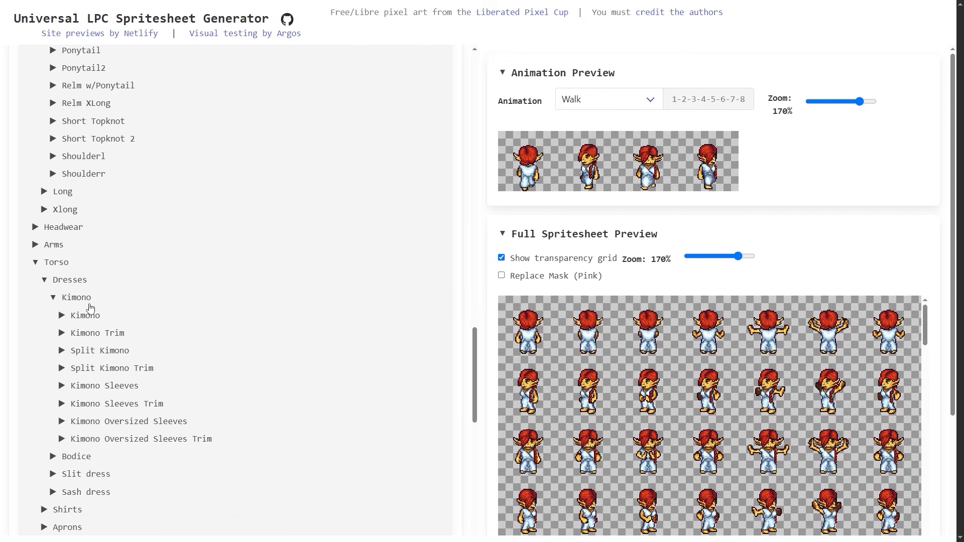
# - Add Kimono Oversized Sleeves in the Sky colour to match the dress
pyautogui.click(63, 422)
pyautogui.scroll(-3, 273, 335)
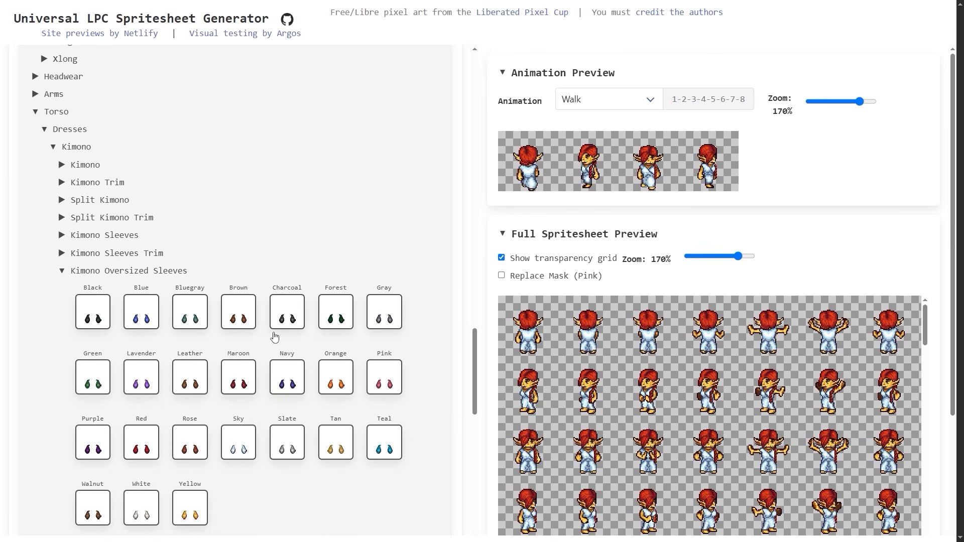
pyautogui.click(239, 450)
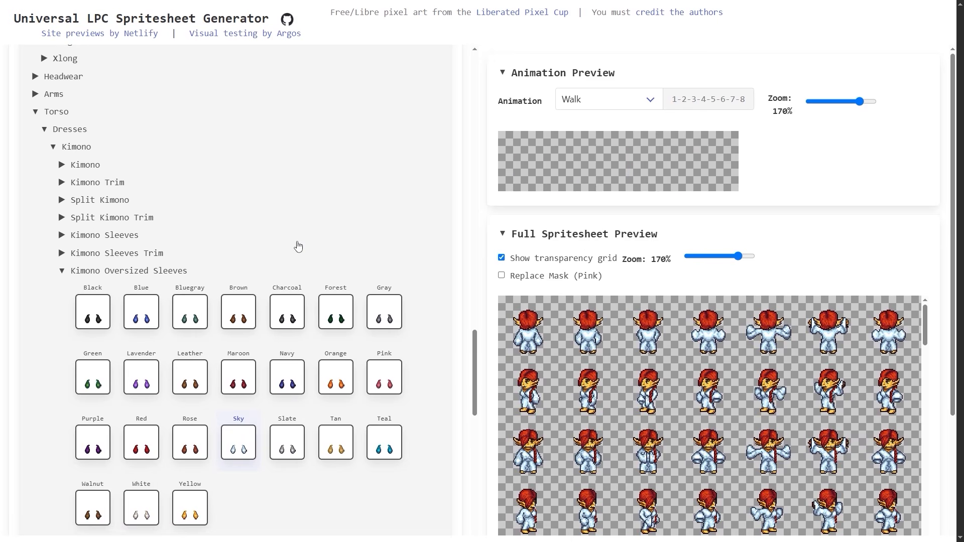
pyautogui.click(62, 272)
# - Add Kimono Oversized Sleeves Trim, trying Gray, Charcoal and Maroon before choosing Red
pyautogui.click(61, 288)
pyautogui.scroll(-2, 60, 291)
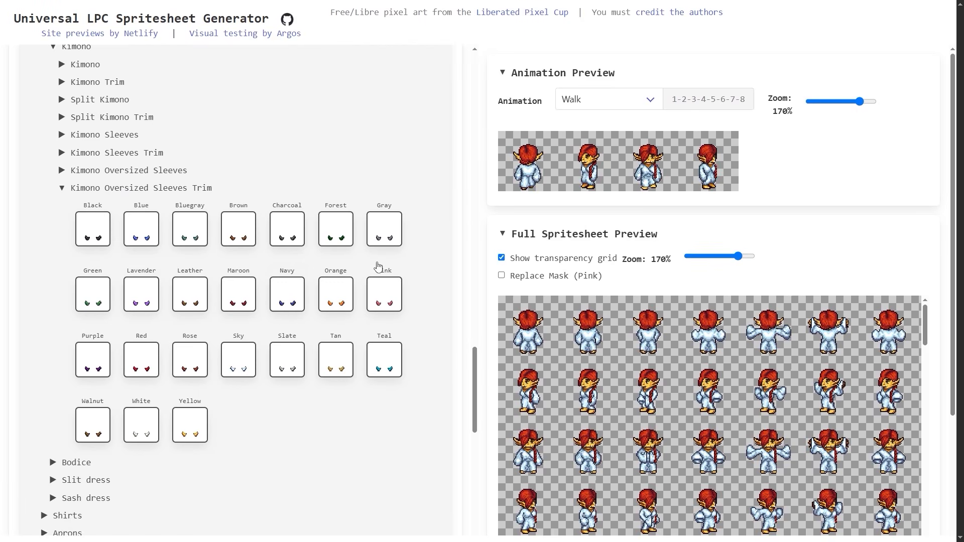
pyautogui.click(384, 229)
pyautogui.click(287, 234)
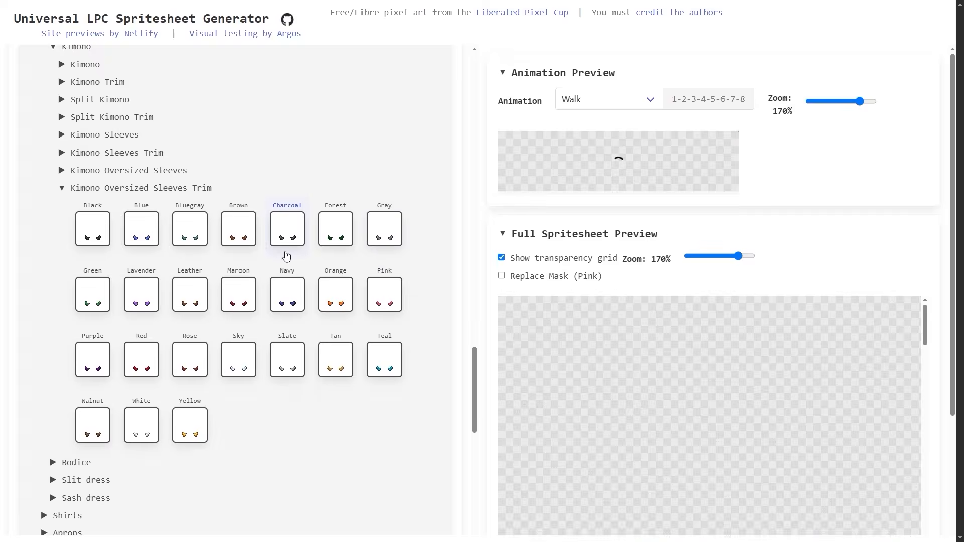
pyautogui.click(243, 306)
pyautogui.click(142, 360)
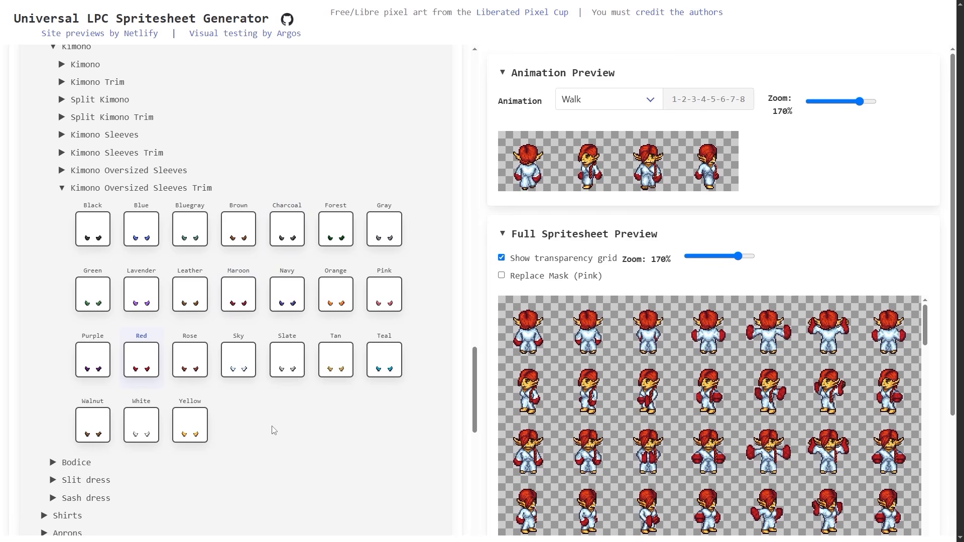
# - Preview the Shoot, Spellcast and Climb animations, return to Walk, and look through the full spritesheet
pyautogui.click(607, 101)
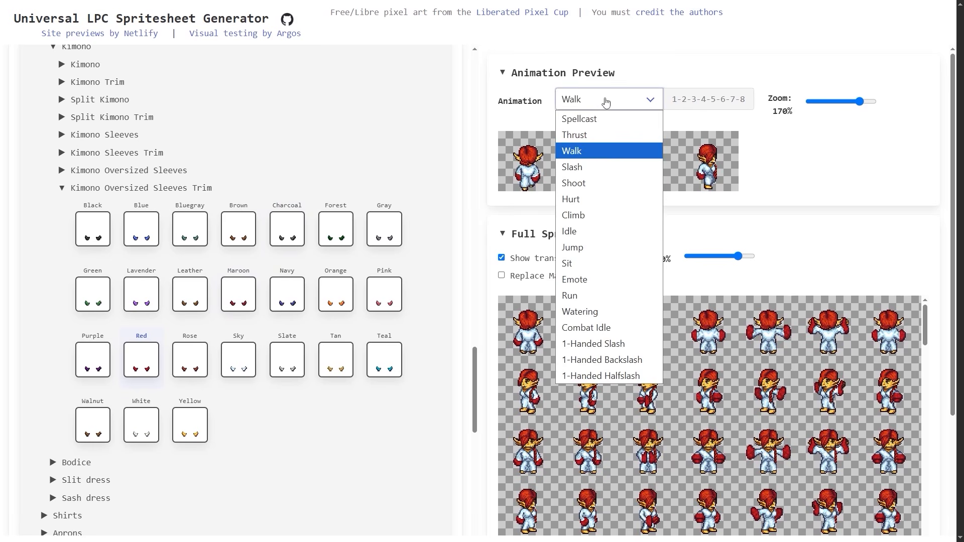
pyautogui.click(586, 182)
pyautogui.click(630, 104)
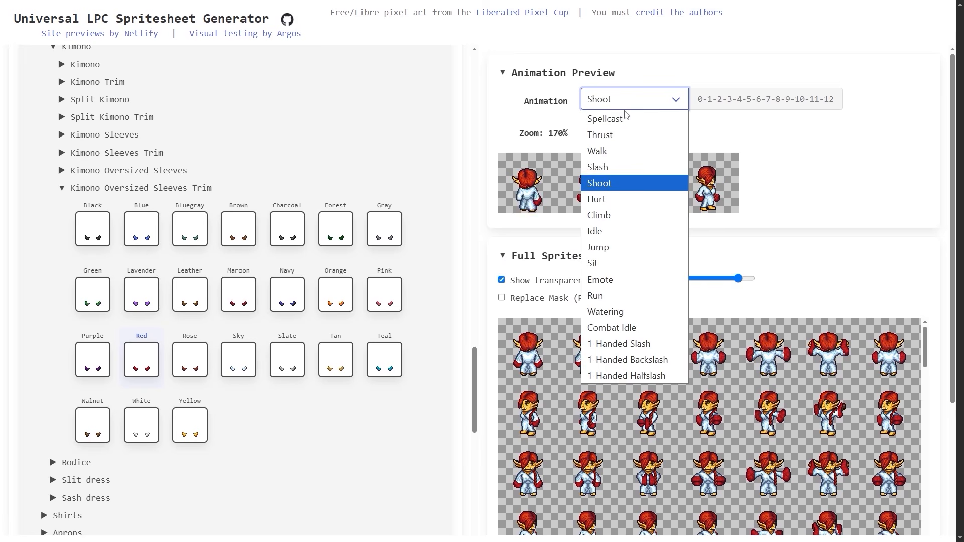
pyautogui.click(625, 119)
pyautogui.click(632, 102)
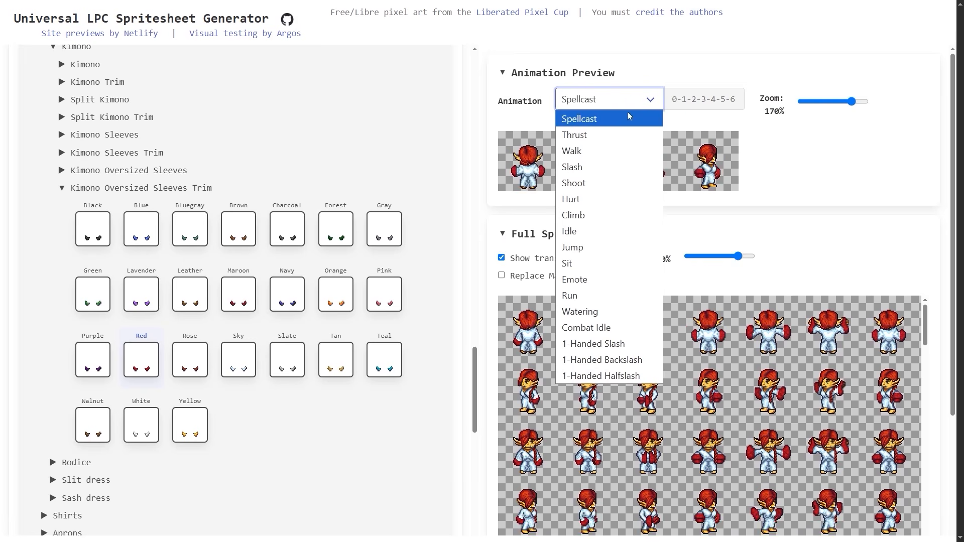
pyautogui.click(604, 214)
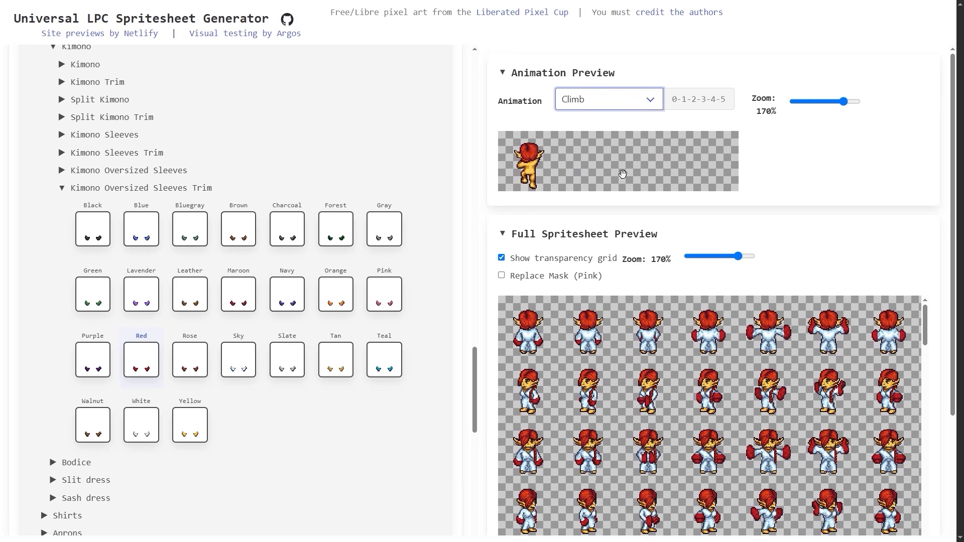
pyautogui.click(612, 104)
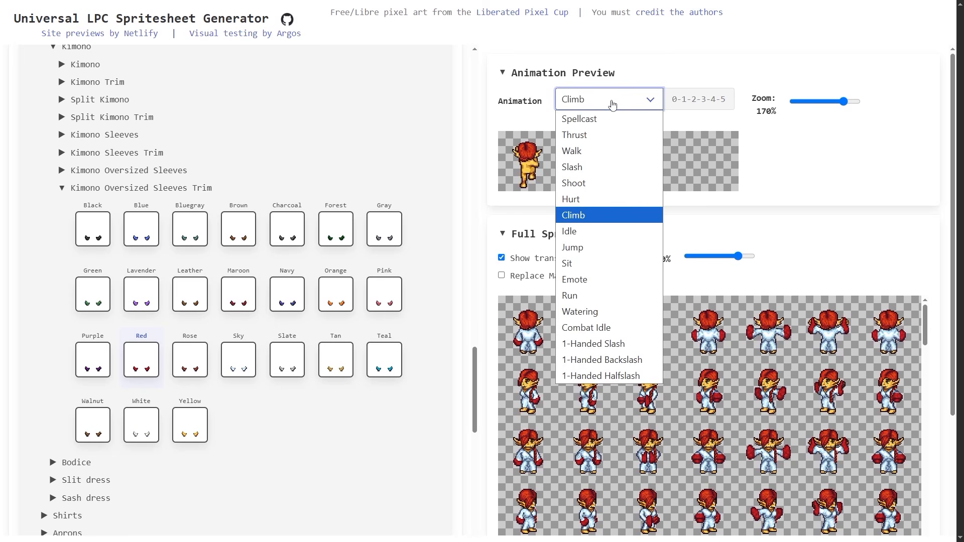
pyautogui.click(602, 148)
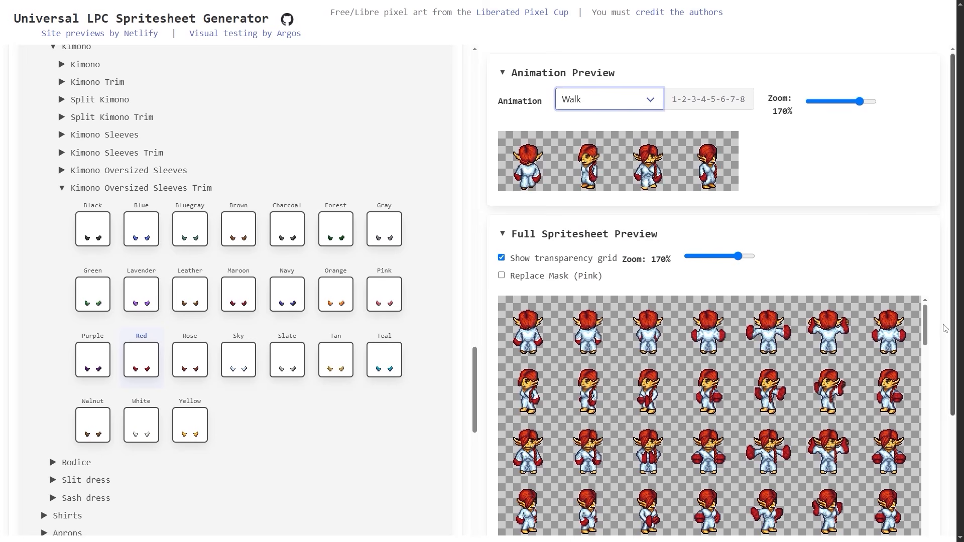
pyautogui.moveTo(925, 345); pyautogui.dragTo(939, 517)
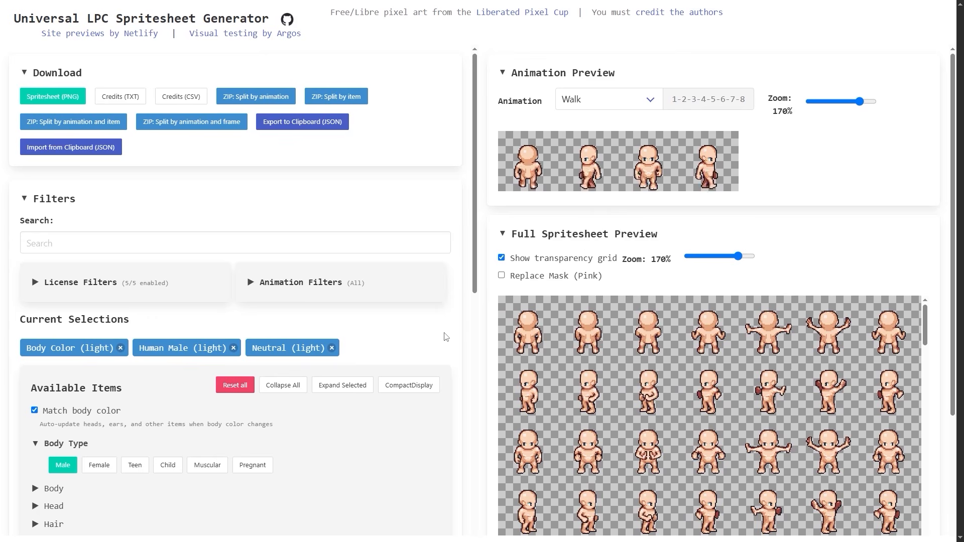
# - Give the default male character Orange Cyclops Eyes from the Special Eyes group
pyautogui.scroll(-4, 442, 336)
pyautogui.scroll(-2, 441, 334)
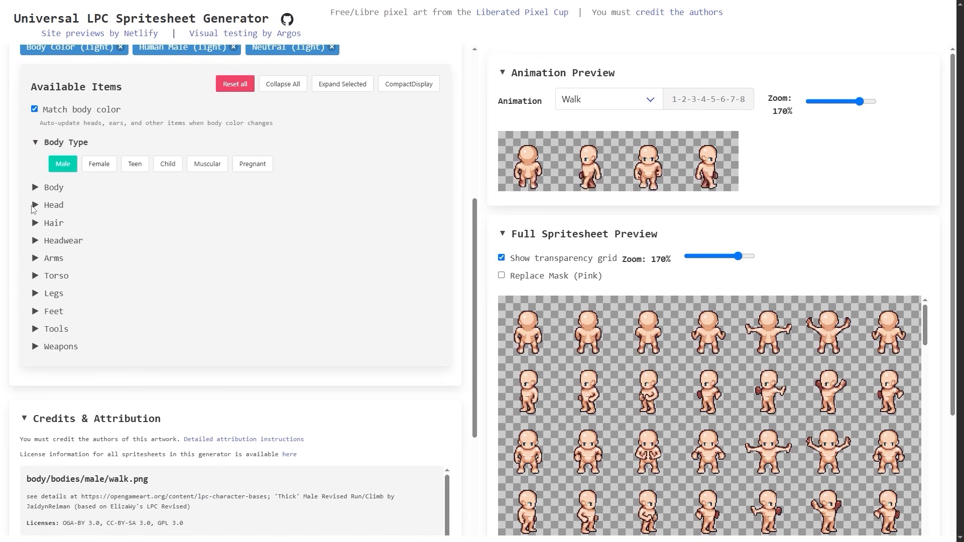
pyautogui.click(36, 205)
pyautogui.click(45, 240)
pyautogui.click(54, 258)
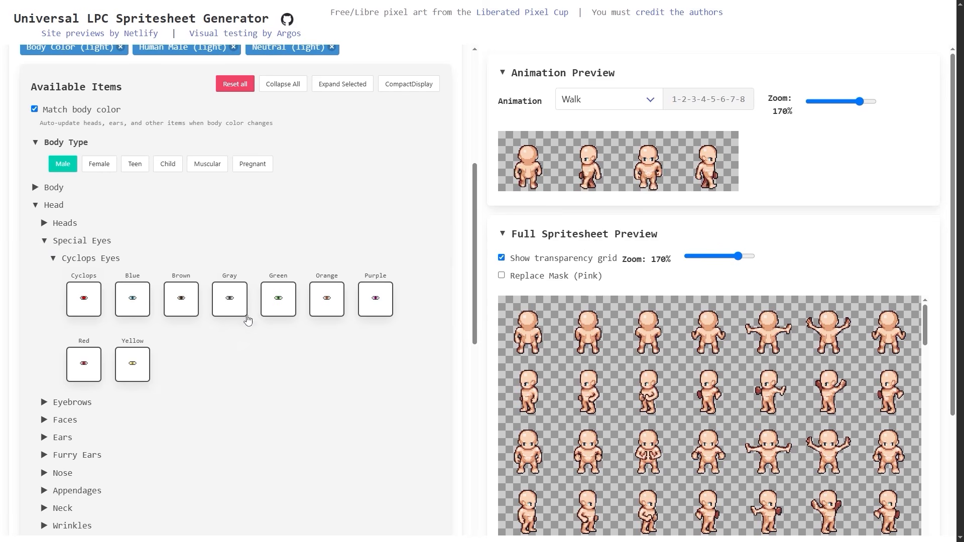
pyautogui.click(310, 304)
# - Add the basic Longsleeve shirt in the Sky colour and collapse the Torso group
pyautogui.scroll(-7, 217, 377)
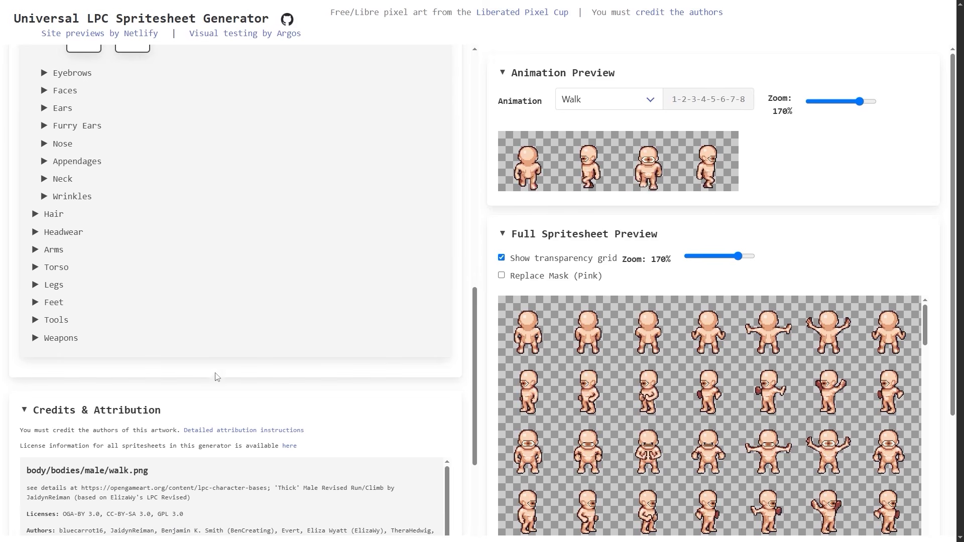
pyautogui.click(36, 269)
pyautogui.click(45, 286)
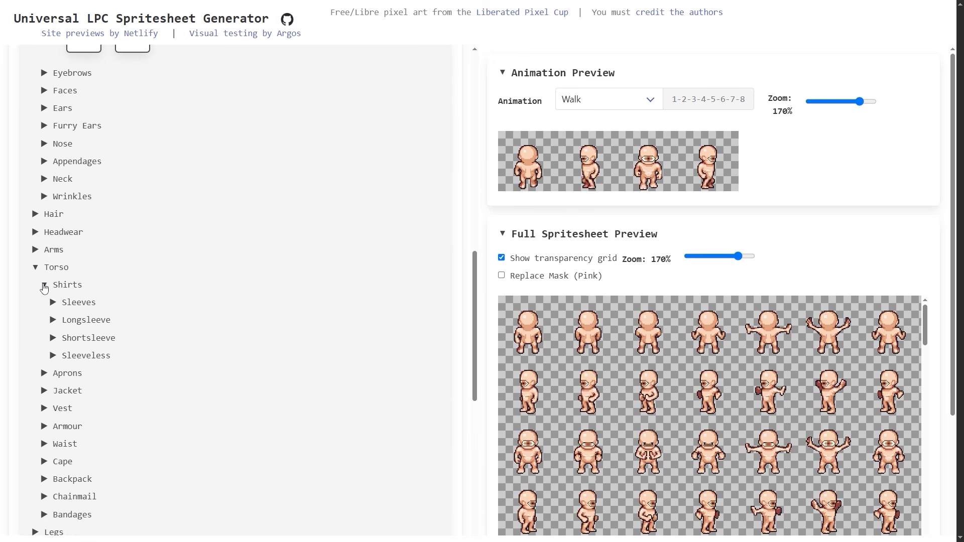
pyautogui.click(52, 320)
pyautogui.click(62, 391)
pyautogui.click(76, 422)
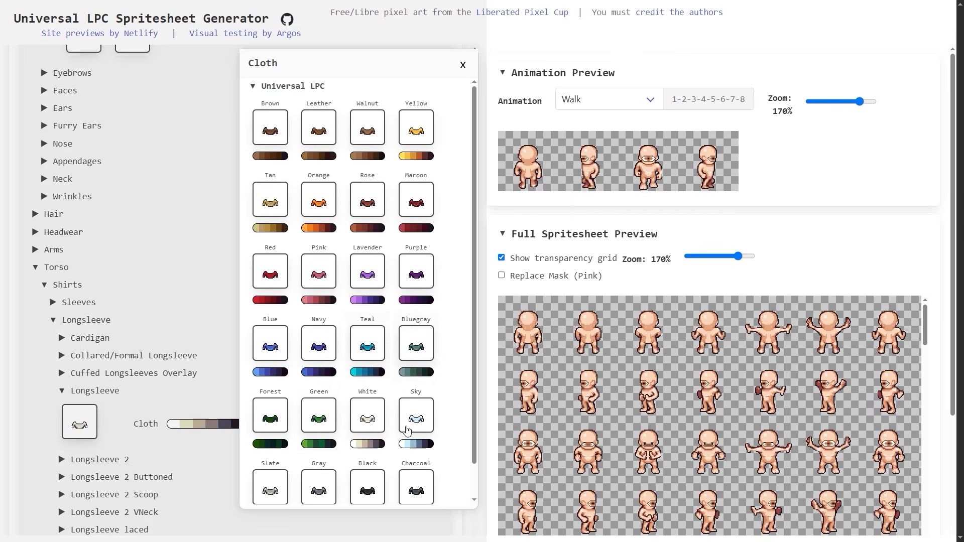
pyautogui.click(412, 421)
pyautogui.click(37, 270)
pyautogui.click(36, 269)
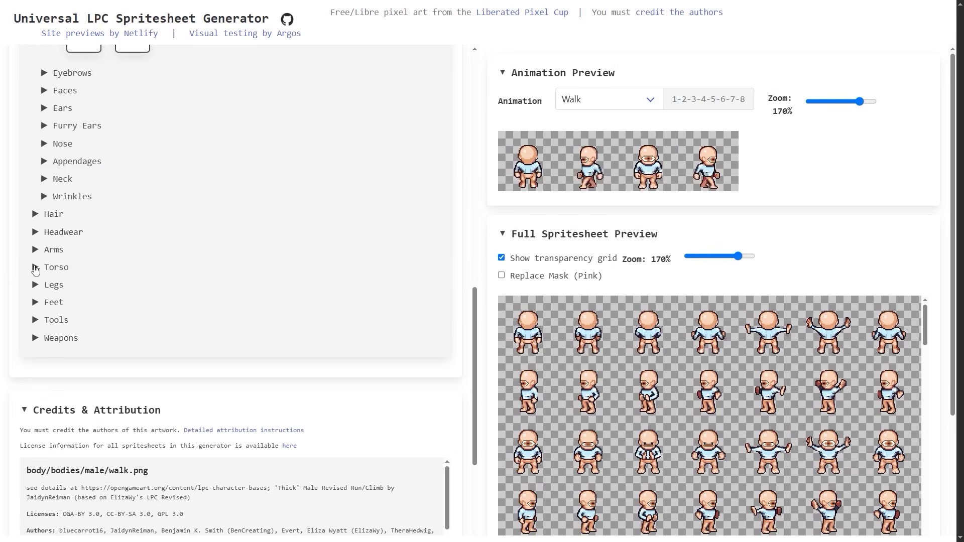
# - Add the Formal Tophat from the Hats group in Charcoal and collapse the Formal group
pyautogui.click(38, 233)
pyautogui.click(44, 251)
pyautogui.click(54, 356)
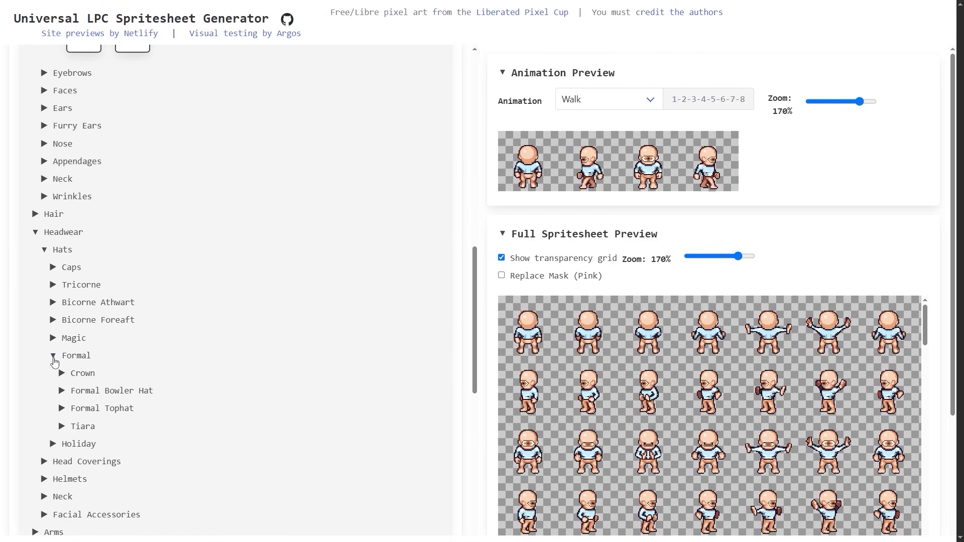
pyautogui.click(63, 409)
pyautogui.scroll(-3, 318, 375)
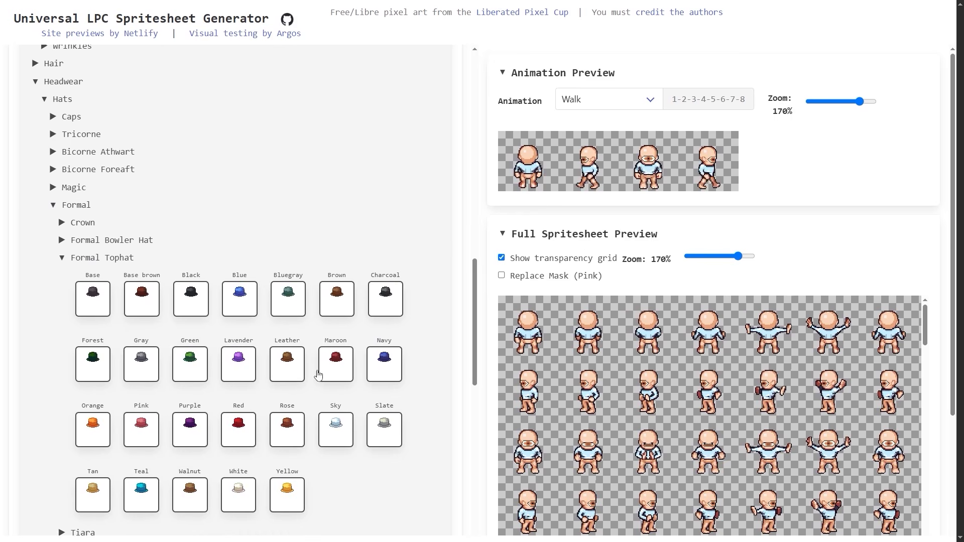
pyautogui.click(390, 301)
pyautogui.click(54, 206)
# - Add the Collared coat from the Torso Jacket group in Charcoal
pyautogui.click(36, 332)
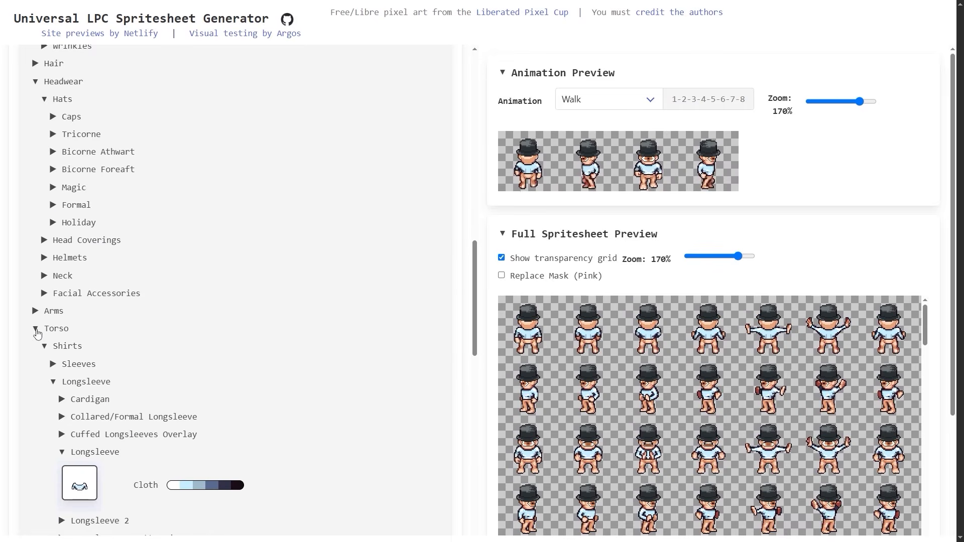
pyautogui.scroll(-8, 335, 315)
pyautogui.click(44, 314)
pyautogui.click(70, 349)
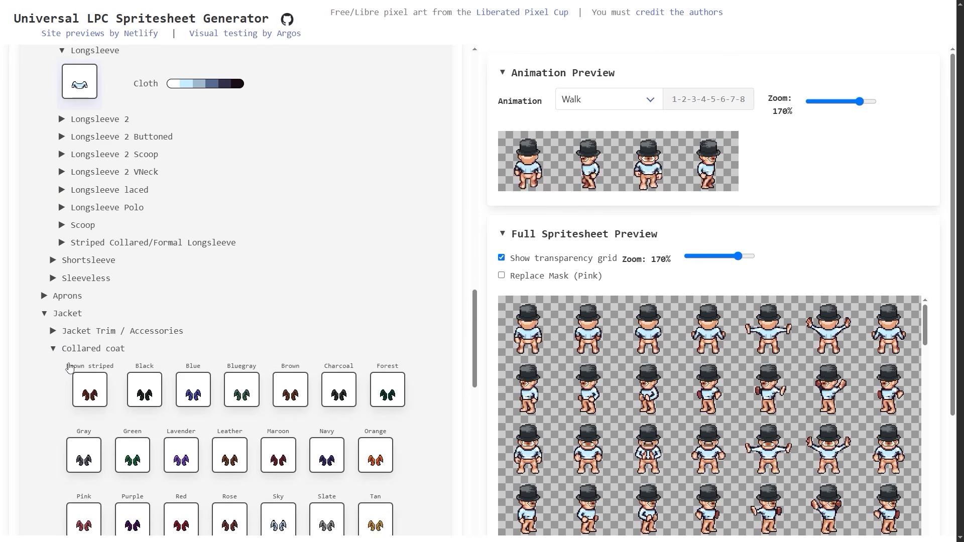
pyautogui.click(332, 397)
pyautogui.scroll(-9, 342, 381)
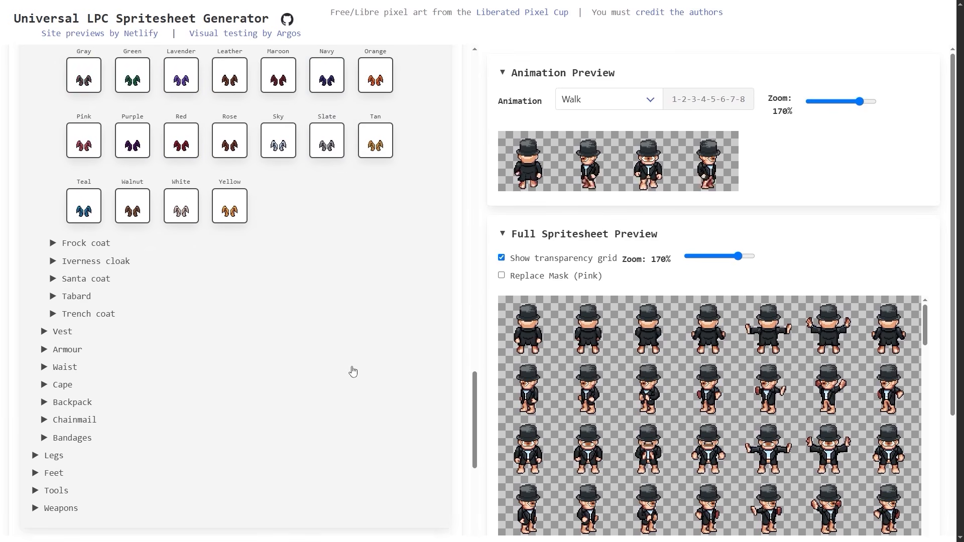
# - Add Cuffed Pants from the Legs group in the Charcoal cloth colour
pyautogui.click(60, 386)
pyautogui.scroll(-2, 166, 366)
pyautogui.click(70, 302)
pyautogui.click(80, 319)
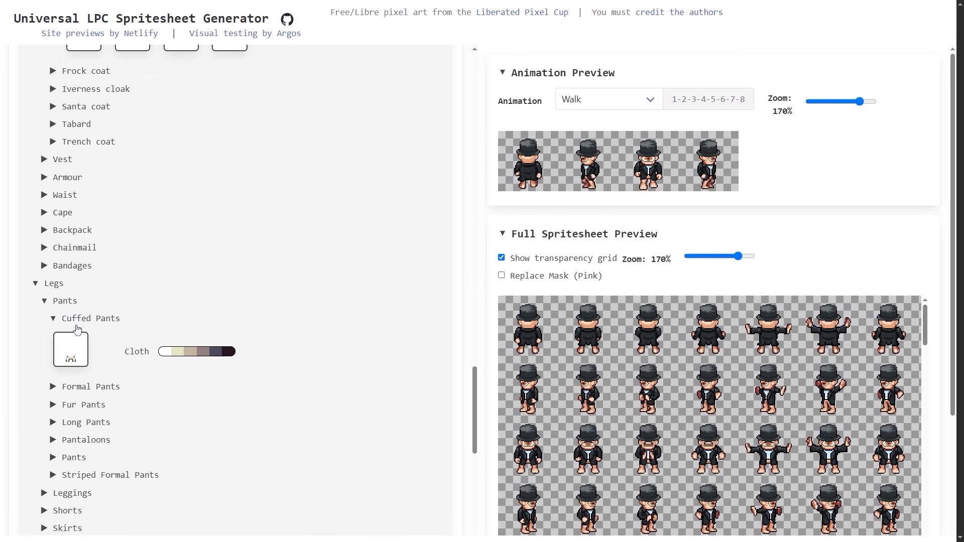
pyautogui.click(70, 349)
pyautogui.scroll(-2, 423, 454)
pyautogui.click(423, 456)
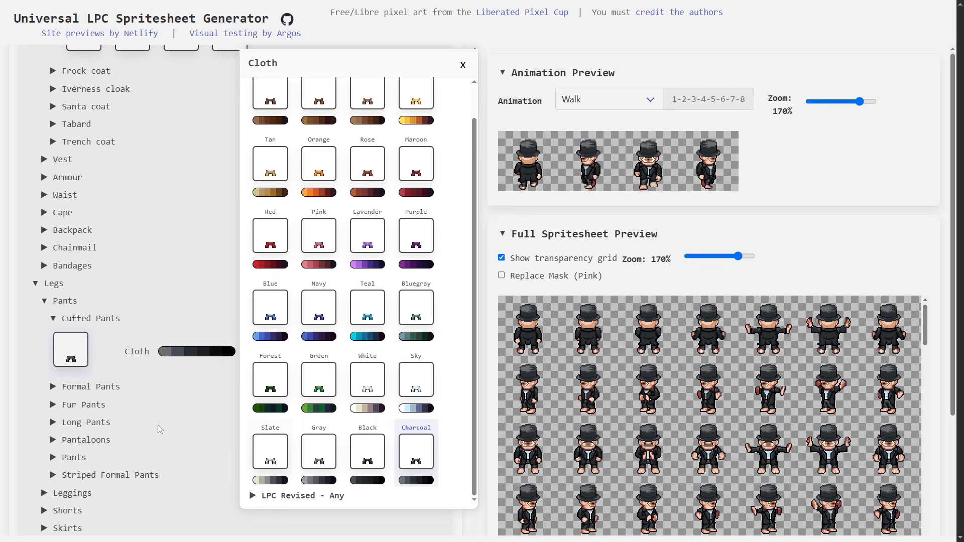
pyautogui.click(157, 426)
# - Add Folded Rim Boots from the Feet group in Black and collapse the Boots group
pyautogui.scroll(-3, 100, 422)
pyautogui.click(38, 415)
pyautogui.scroll(-4, 55, 392)
pyautogui.click(66, 249)
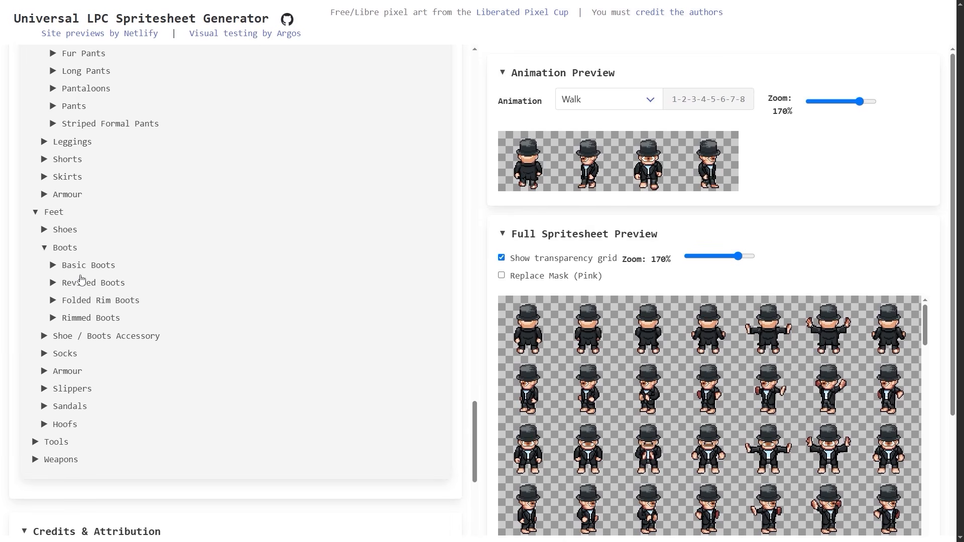
pyautogui.click(84, 303)
pyautogui.click(89, 350)
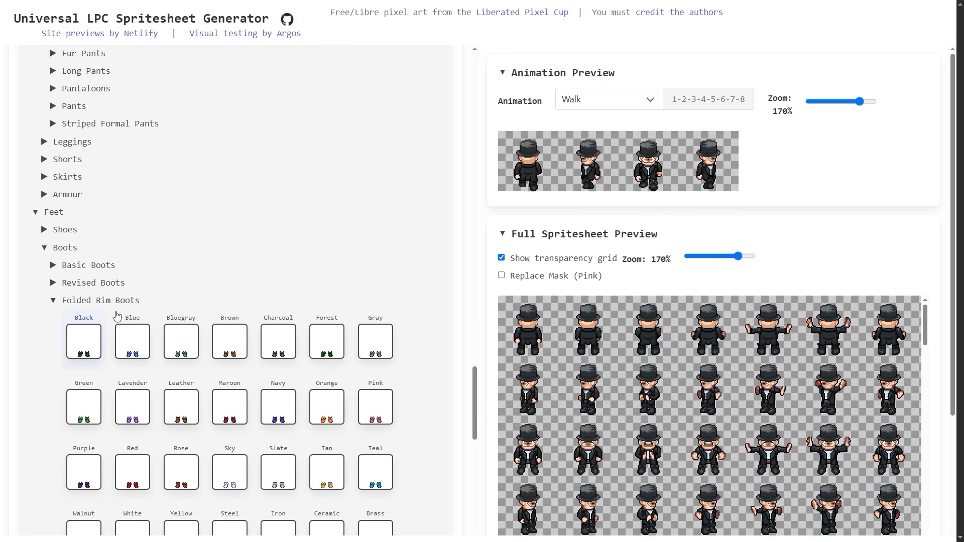
pyautogui.click(186, 253)
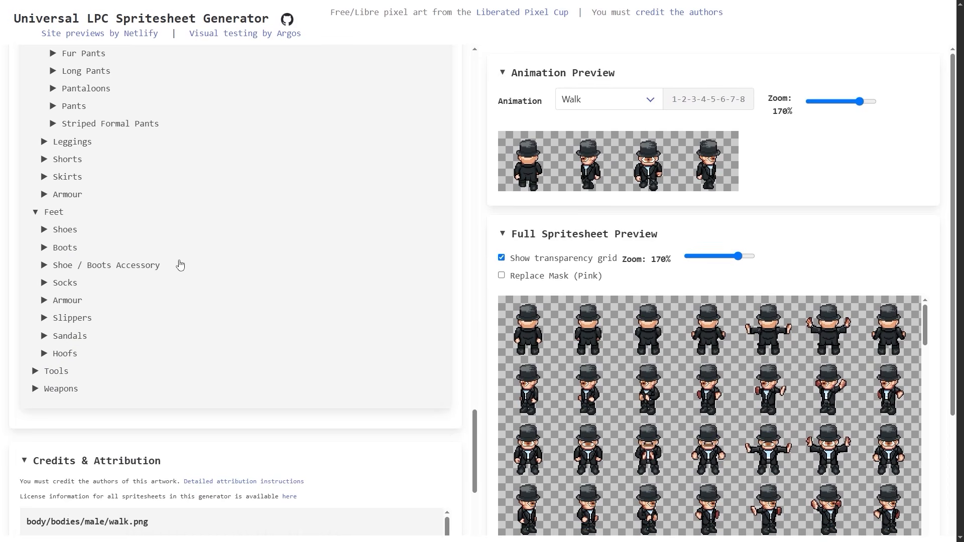
# - Add the Thick Plated Toe boot accessory, trying Iron before choosing Ceramic
pyautogui.click(98, 270)
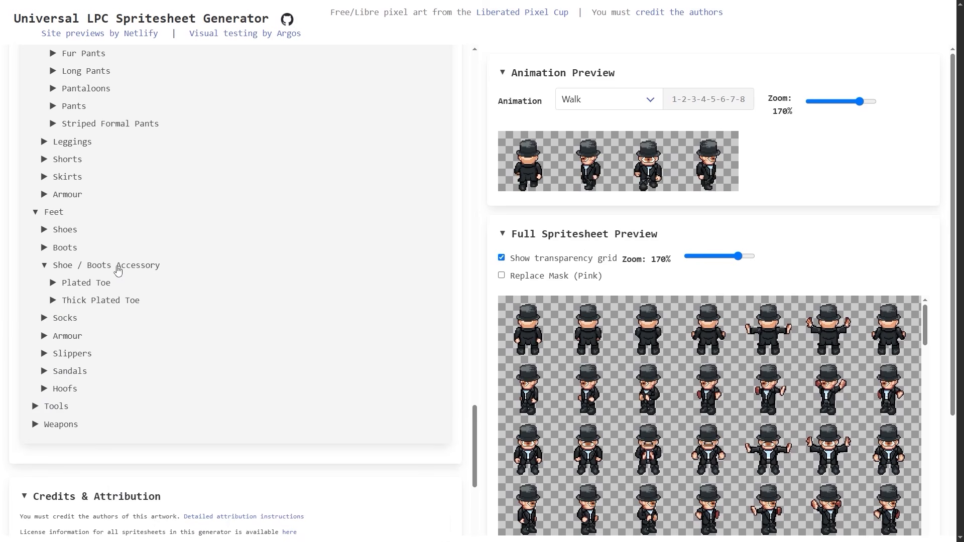
pyautogui.click(75, 301)
pyautogui.click(134, 347)
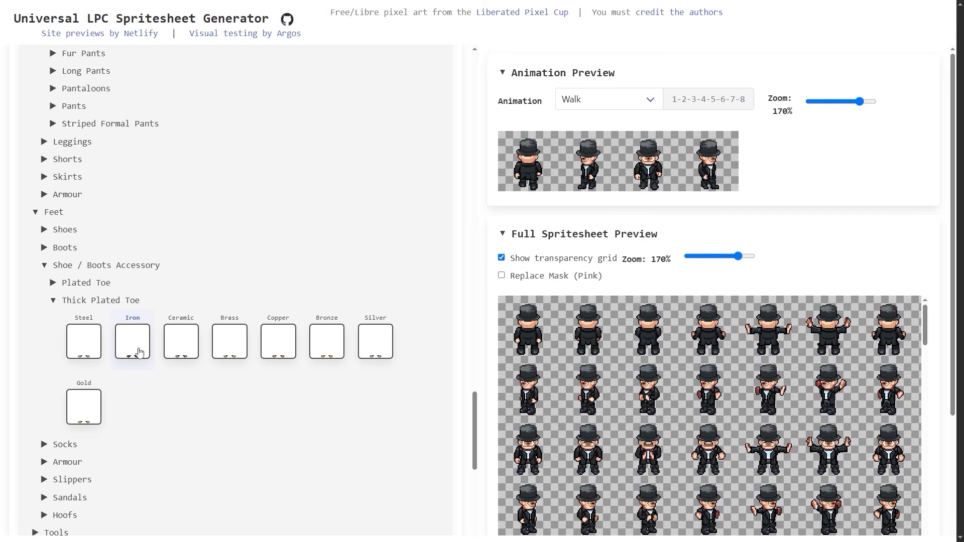
pyautogui.click(193, 348)
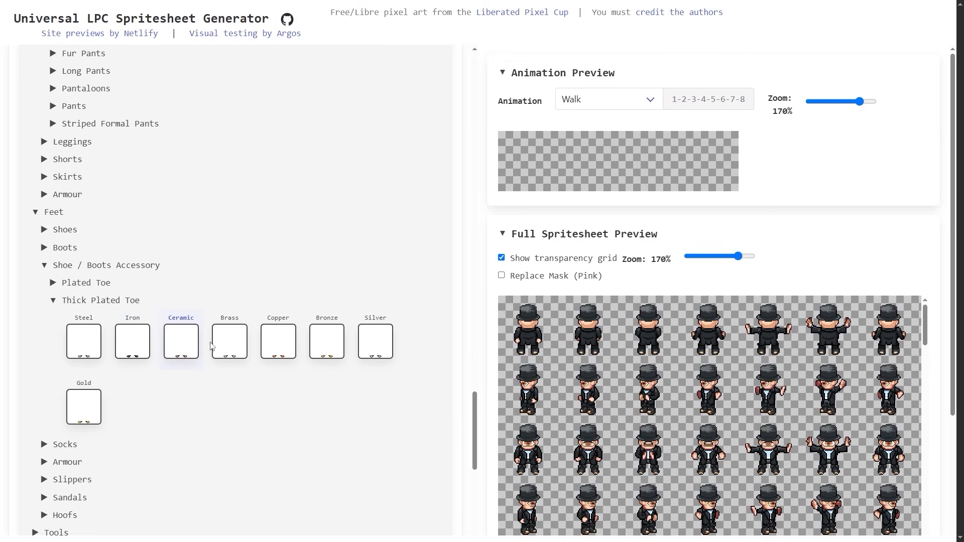
# - Switch the Thick Plated Toe boot accessory to Brass
pyautogui.click(247, 350)
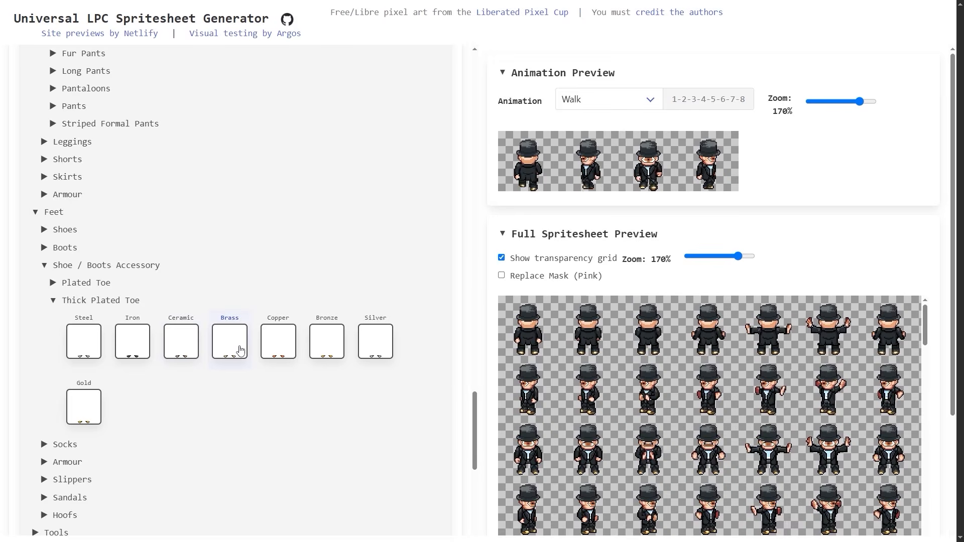
pyautogui.scroll(20, 367, 262)
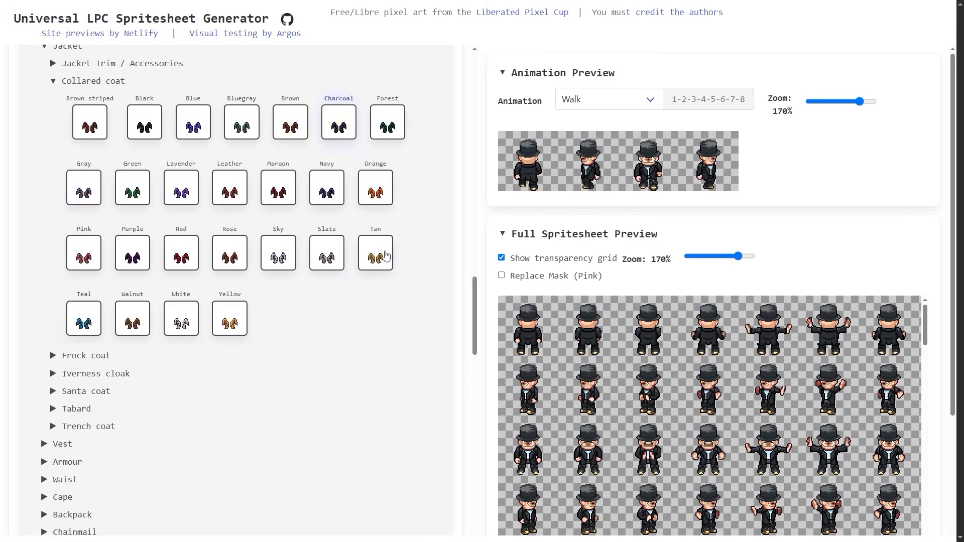
pyautogui.scroll(9, 391, 259)
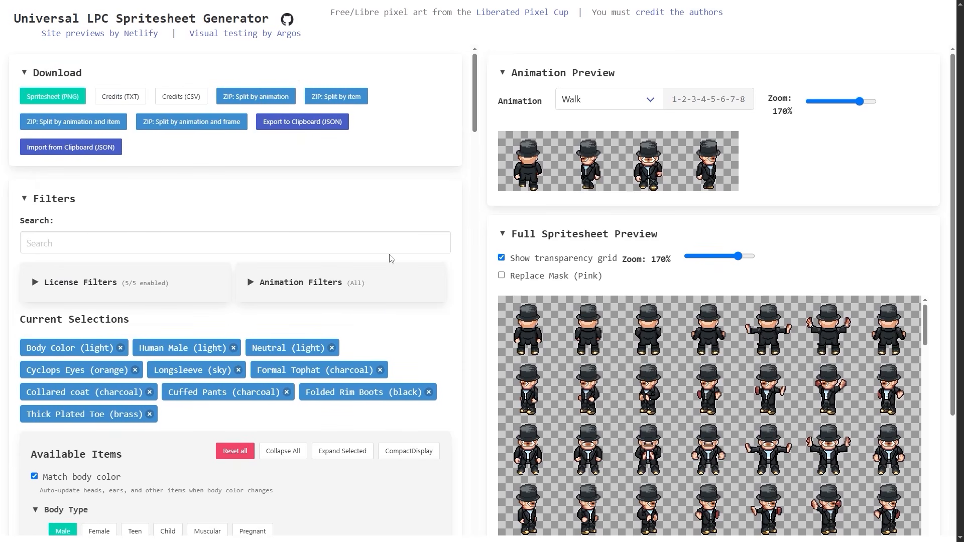
# - Reset all character selections and set the body type to Child
pyautogui.click(233, 460)
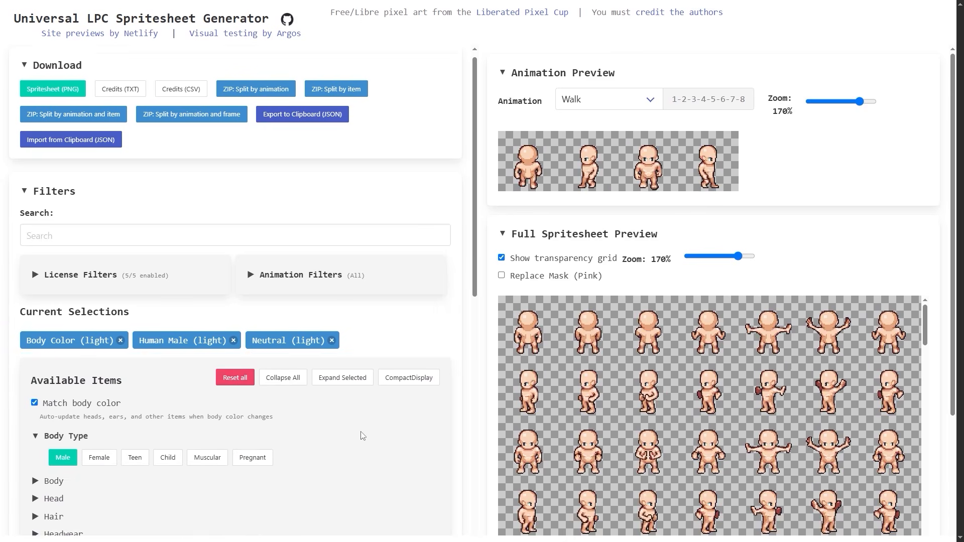
pyautogui.scroll(-3, 216, 382)
pyautogui.click(168, 314)
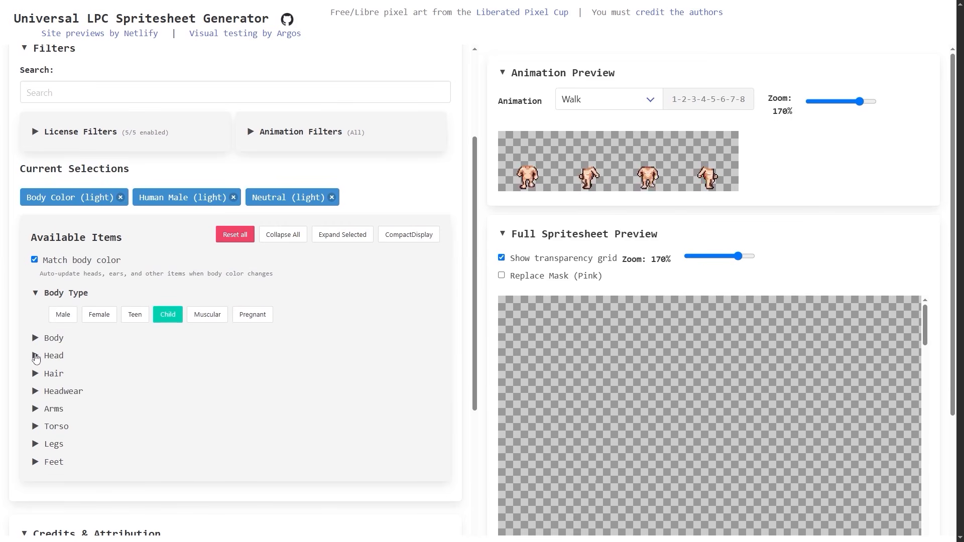
# - Set the full spritesheet preview zoom to 100% and look over the child body's animation frames
pyautogui.scroll(-5, 637, 413)
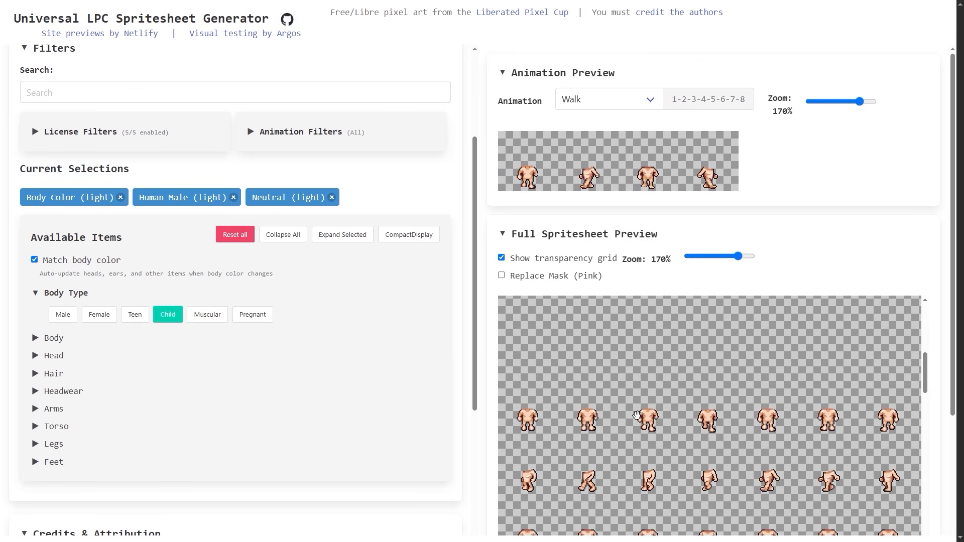
pyautogui.moveTo(738, 257); pyautogui.dragTo(709, 263)
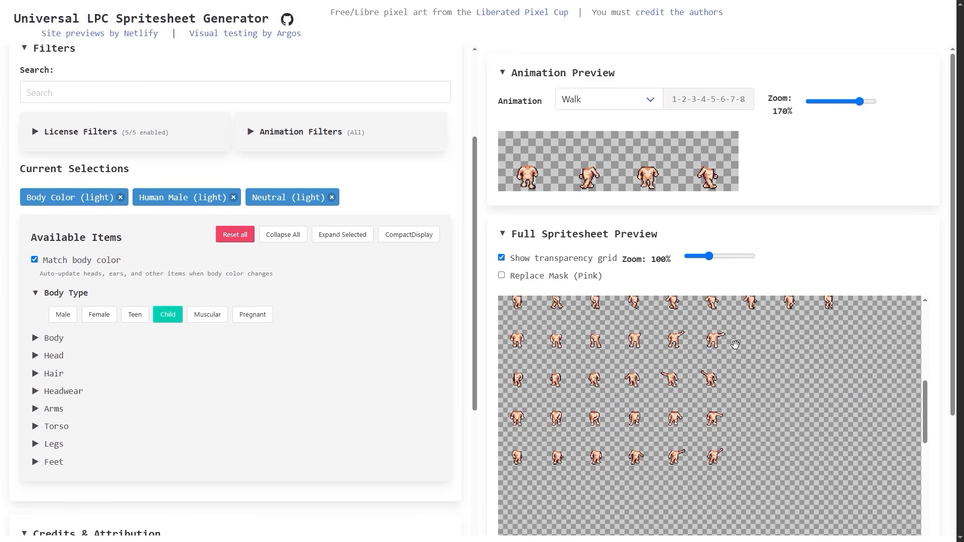
pyautogui.scroll(4, 736, 345)
pyautogui.scroll(-5, 767, 379)
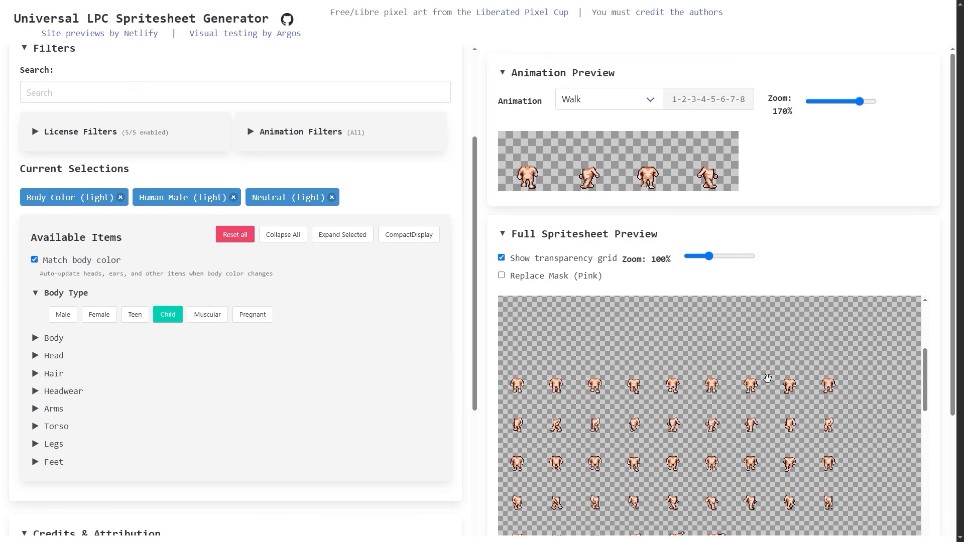
# - Give the child body the Pig child head from the Farm Animal heads
pyautogui.click(40, 355)
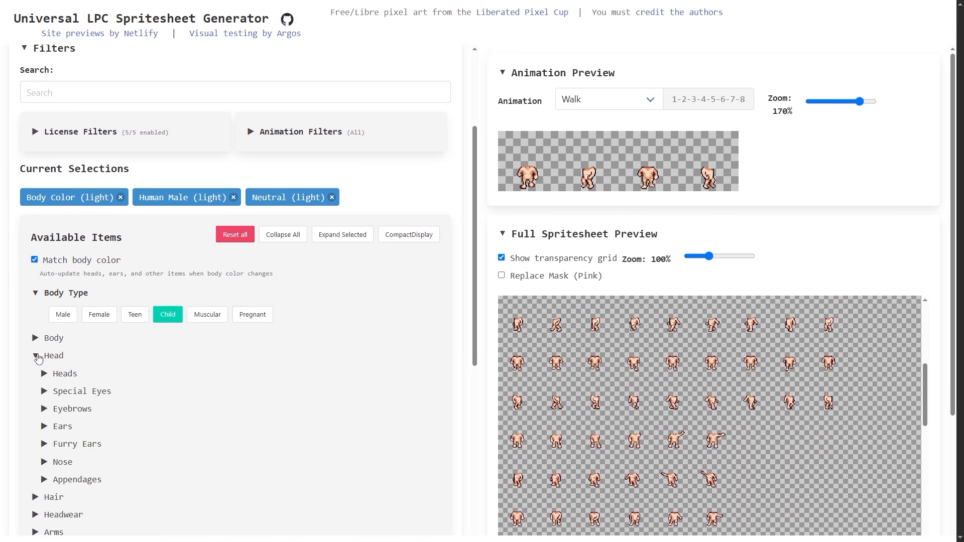
pyautogui.scroll(-2, 202, 420)
pyautogui.click(43, 275)
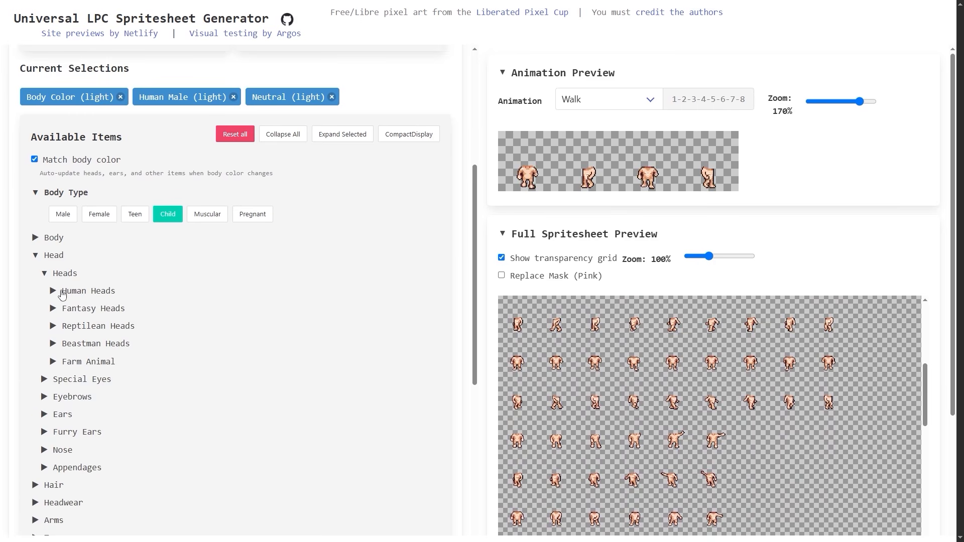
pyautogui.click(52, 363)
pyautogui.click(62, 398)
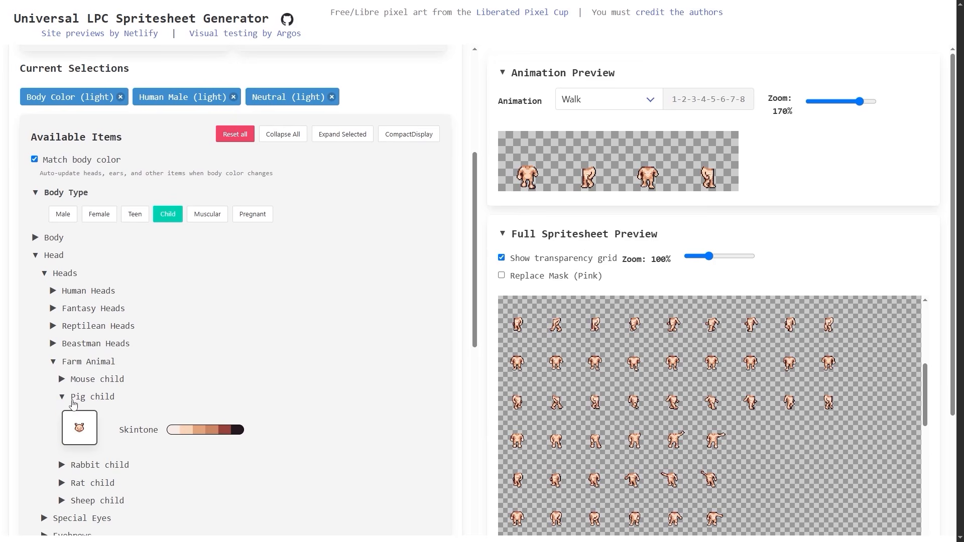
pyautogui.click(80, 427)
# - Try the Fur Grey and Fur White skintones on the pig child before choosing Blue
pyautogui.click(370, 339)
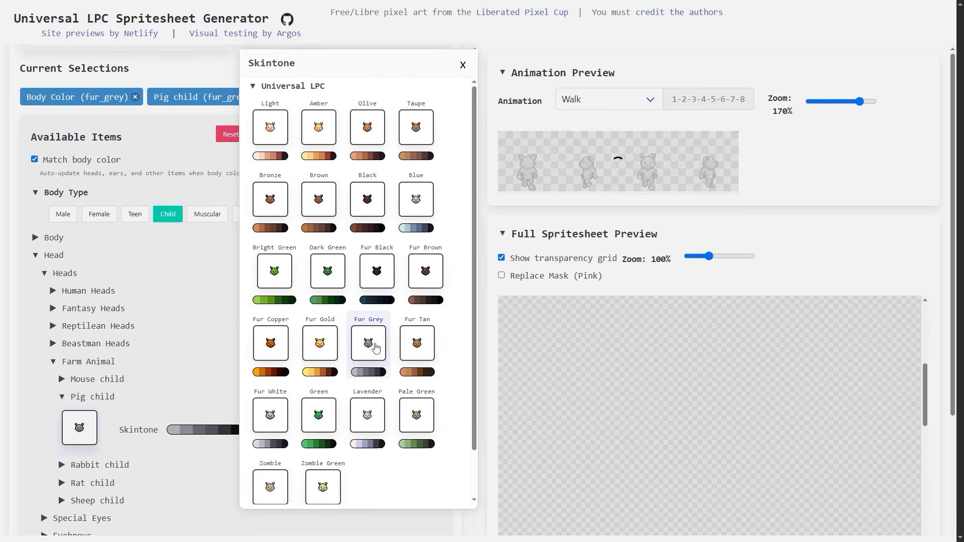
pyautogui.click(270, 421)
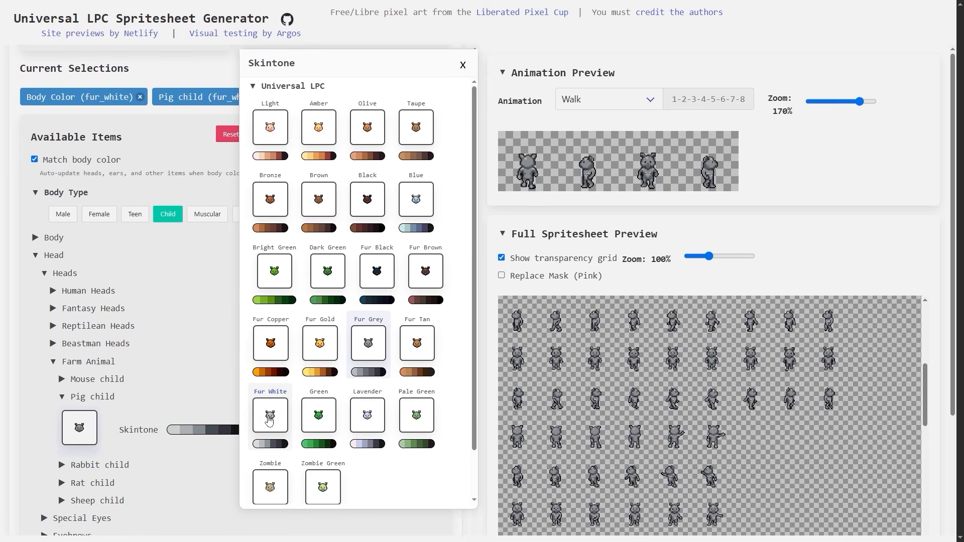
pyautogui.click(416, 202)
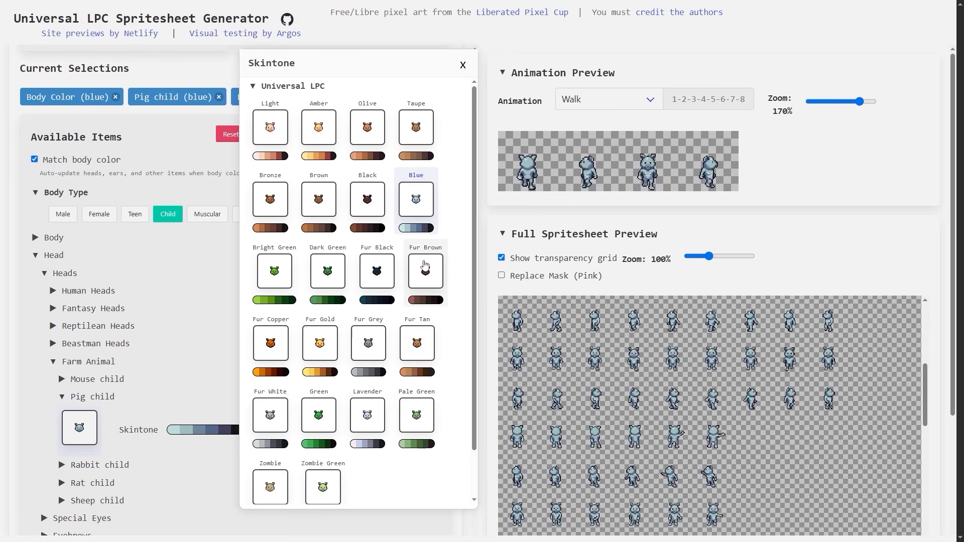
pyautogui.click(609, 99)
pyautogui.click(609, 99)
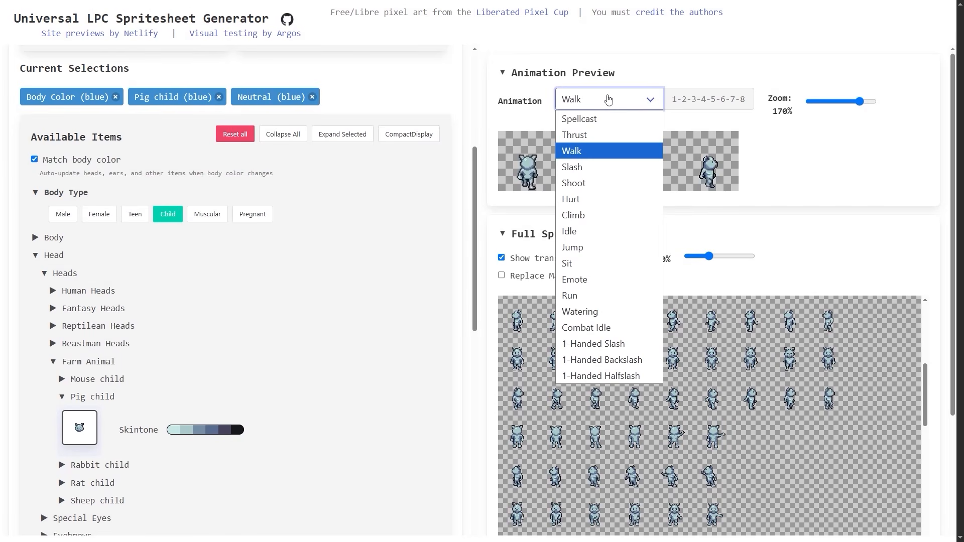
pyautogui.click(609, 99)
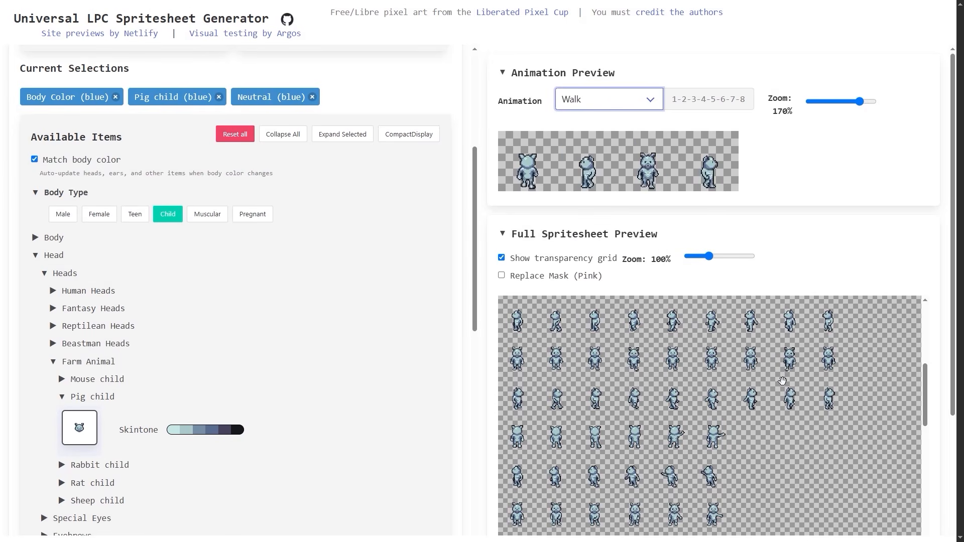
# - Reset all selections, collapse the item groups and set the body type to Male
pyautogui.click(236, 136)
pyautogui.click(280, 137)
pyautogui.scroll(5, 315, 277)
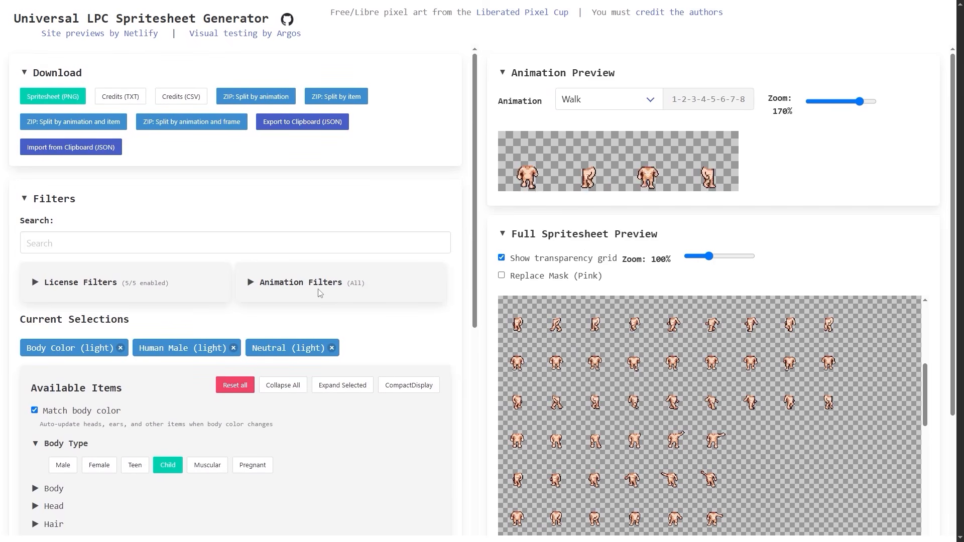
pyautogui.click(62, 467)
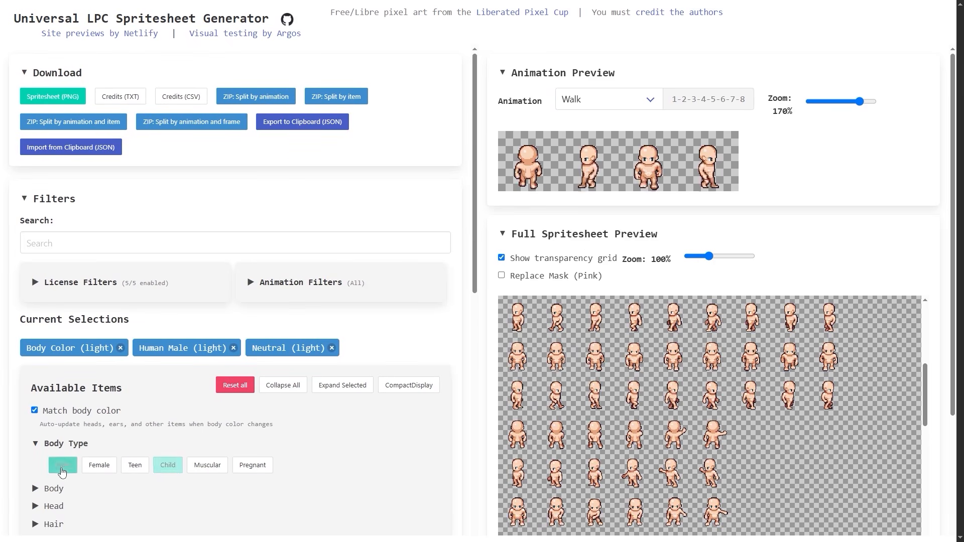
# - Add the Vampire head from the Undead Heads group with the Blue skintone
pyautogui.scroll(-4, 318, 431)
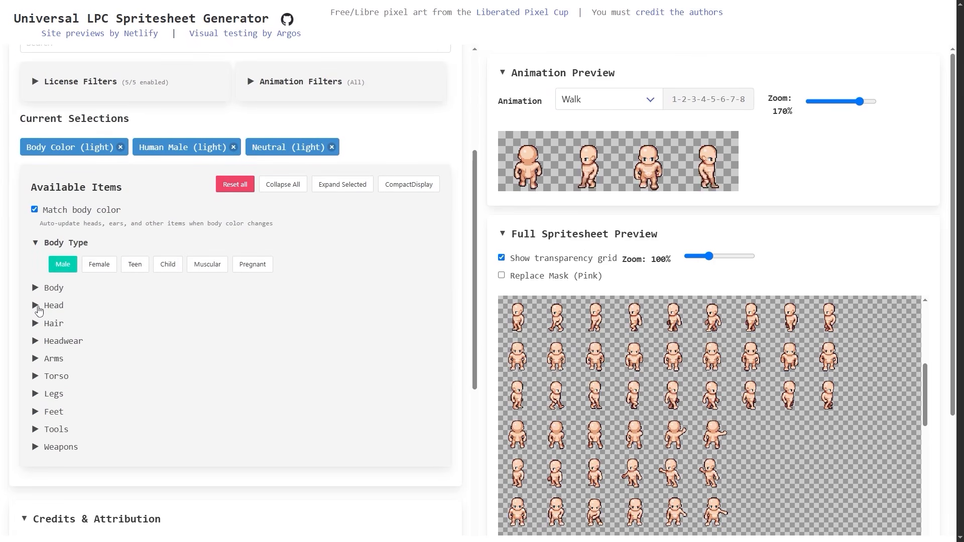
pyautogui.click(36, 308)
pyautogui.scroll(-2, 145, 370)
pyautogui.click(45, 224)
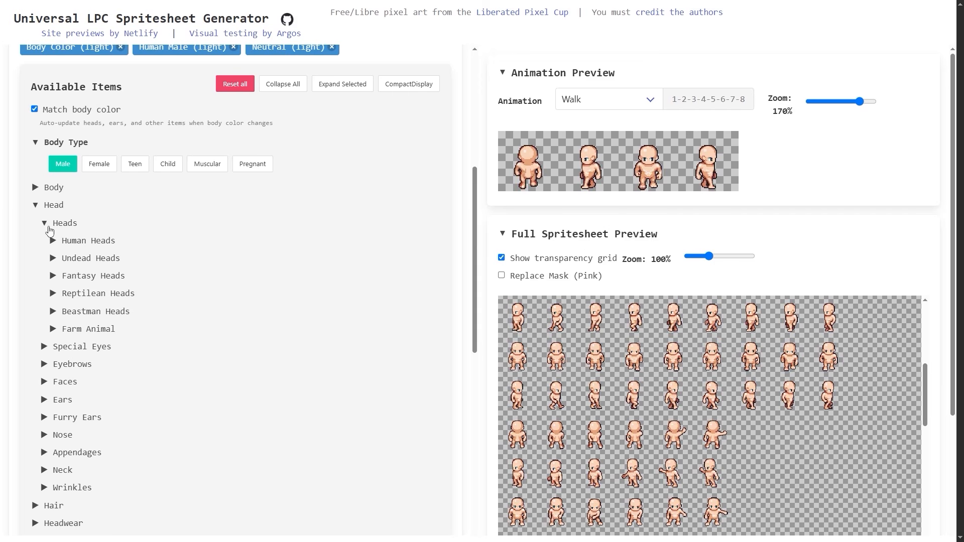
pyautogui.click(53, 258)
pyautogui.click(62, 329)
pyautogui.click(192, 362)
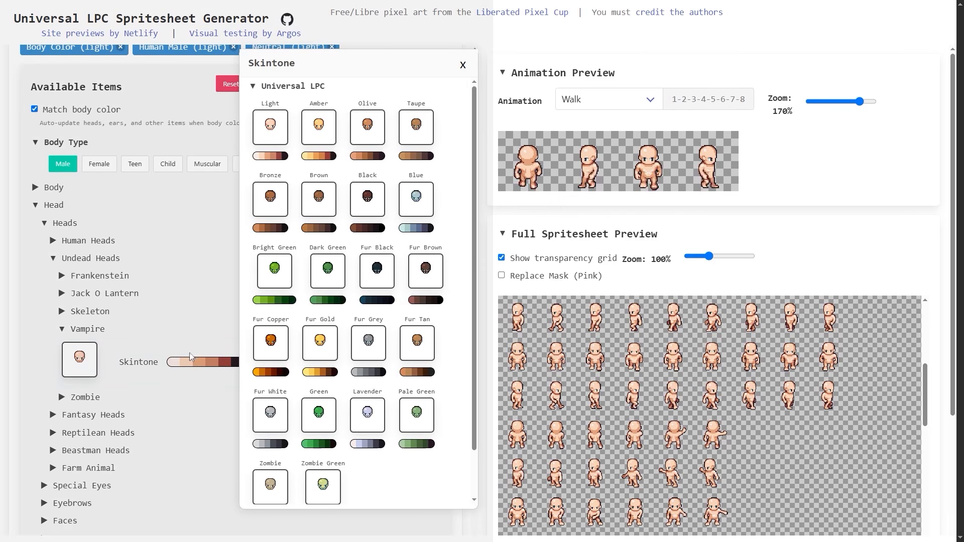
pyautogui.click(410, 206)
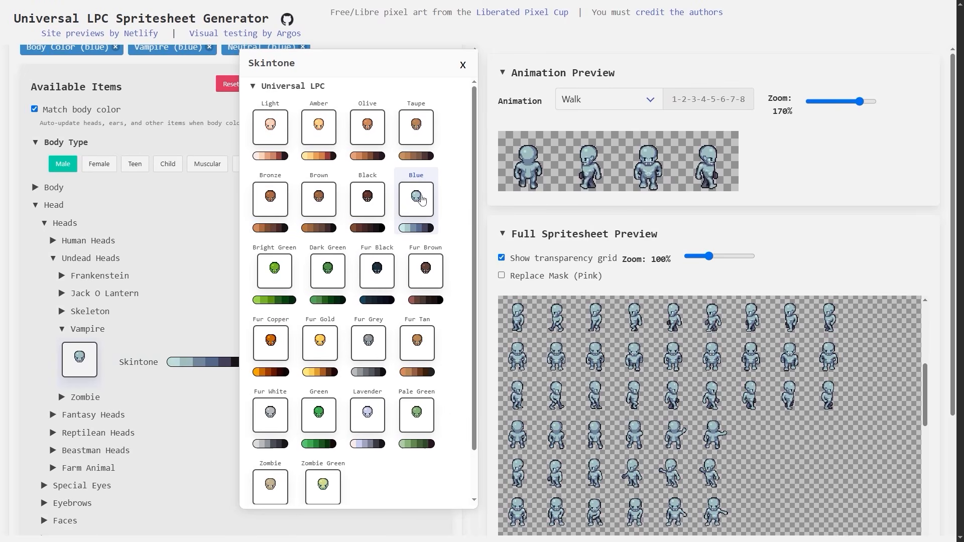
pyautogui.click(461, 64)
# - Add a Gold Jetpack and Gold Jetpack fins from the Torso Backpack group
pyautogui.scroll(-5, 47, 344)
pyautogui.click(47, 345)
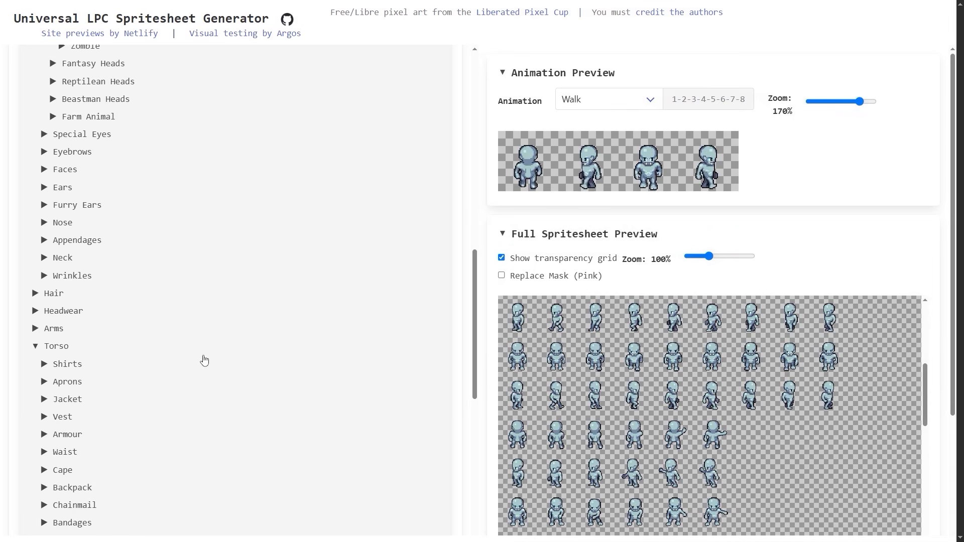
pyautogui.scroll(-2, 205, 360)
pyautogui.click(81, 383)
pyautogui.scroll(-3, 263, 327)
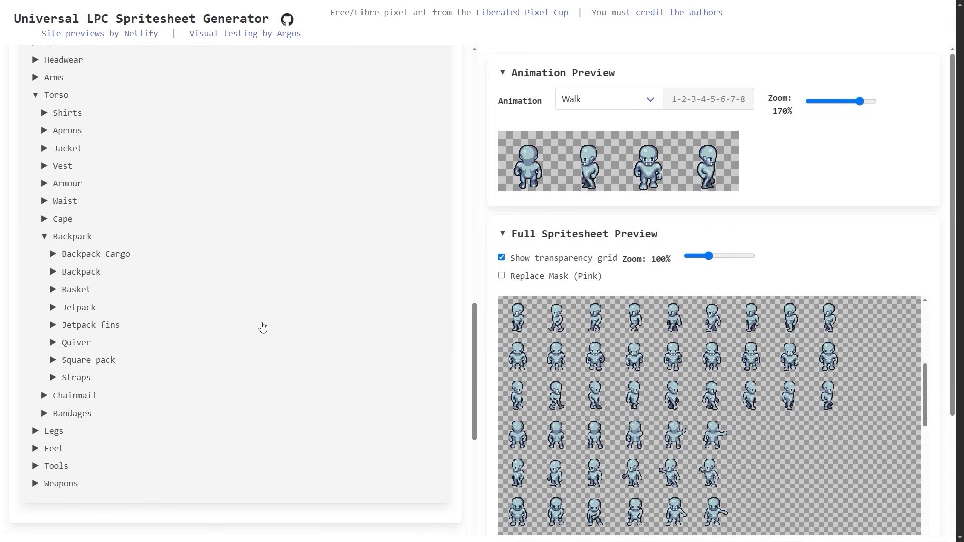
pyautogui.click(66, 309)
pyautogui.click(132, 346)
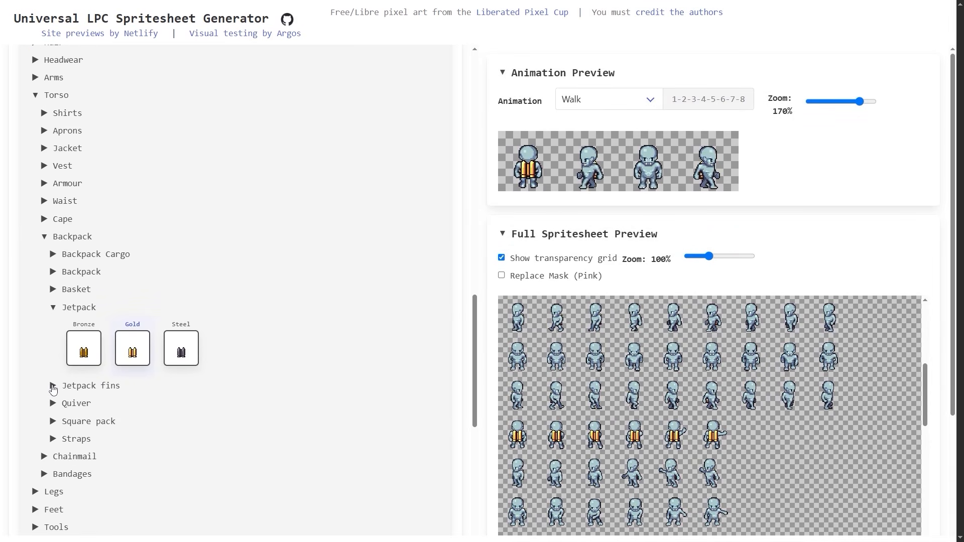
pyautogui.click(53, 388)
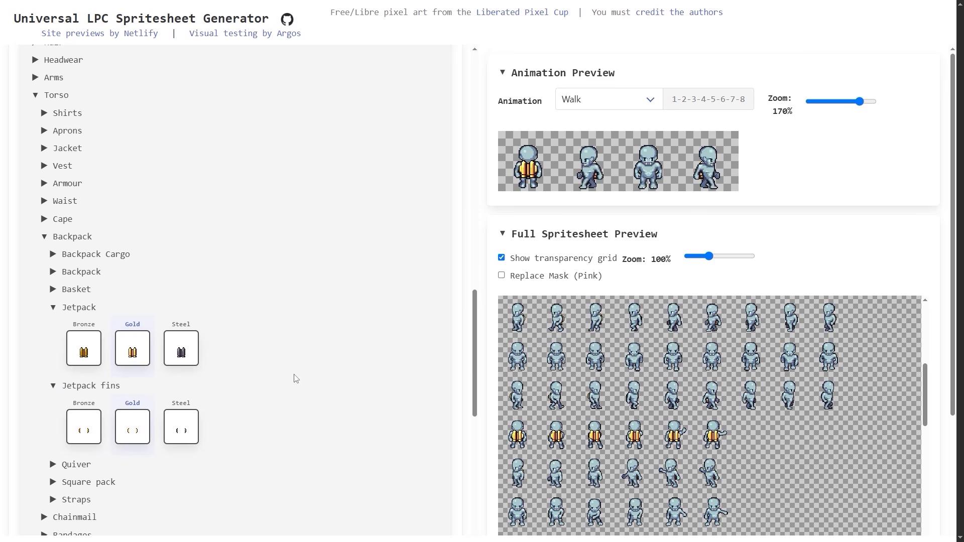
# - Add the Santa coat from the Torso Jacket group in Red
pyautogui.scroll(2, 295, 379)
pyautogui.click(44, 249)
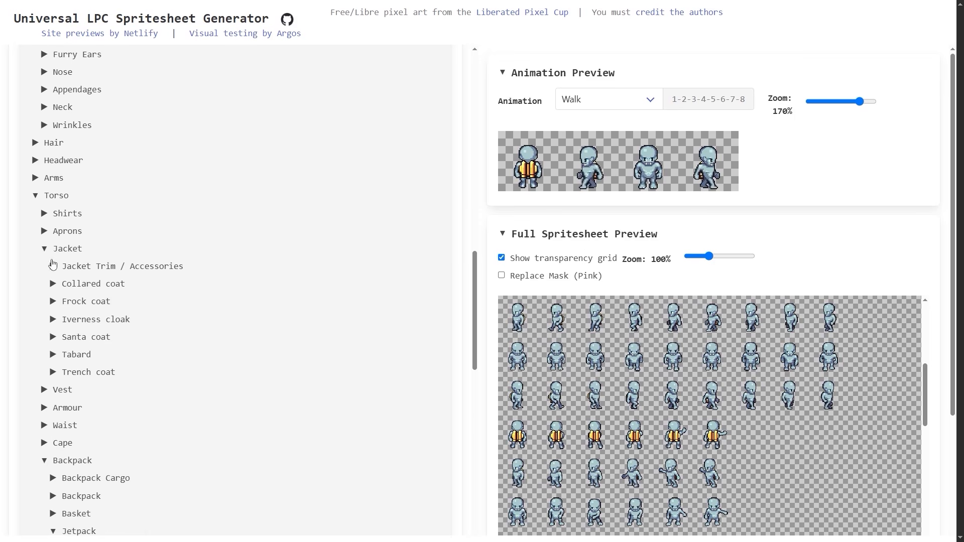
pyautogui.click(52, 338)
pyautogui.scroll(-2, 100, 331)
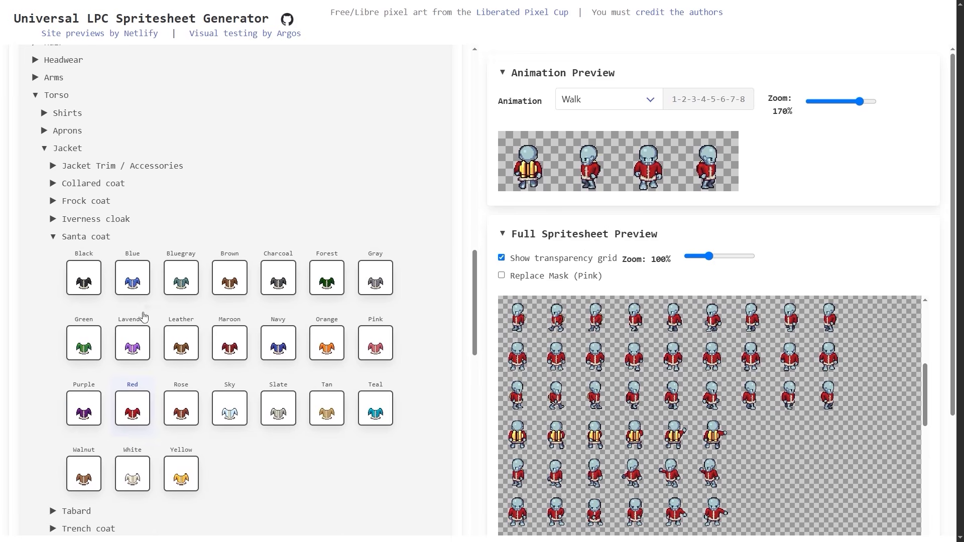
# - Add the Christmas Hat from the Holiday hats in Red
pyautogui.scroll(3, 158, 243)
pyautogui.click(34, 215)
pyautogui.click(45, 229)
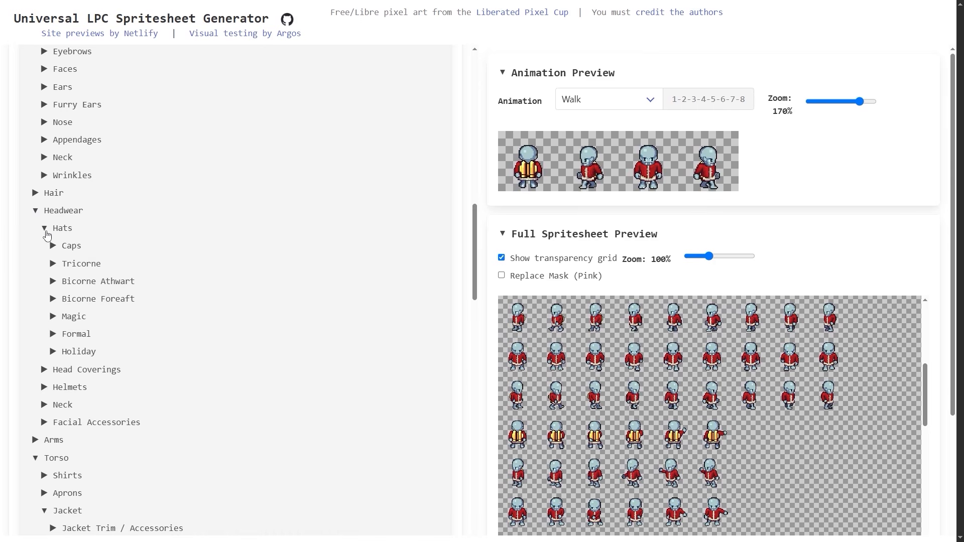
pyautogui.click(52, 351)
pyautogui.click(62, 369)
pyautogui.scroll(-3, 302, 201)
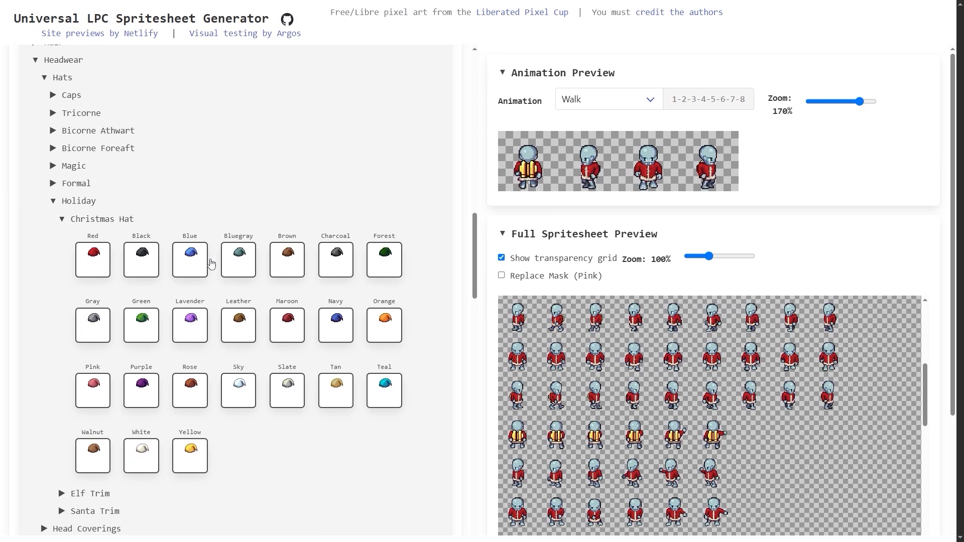
# - Trim the Christmas hat, trying the White Elf Trim before choosing the White Santa Trim
pyautogui.scroll(-4, 412, 149)
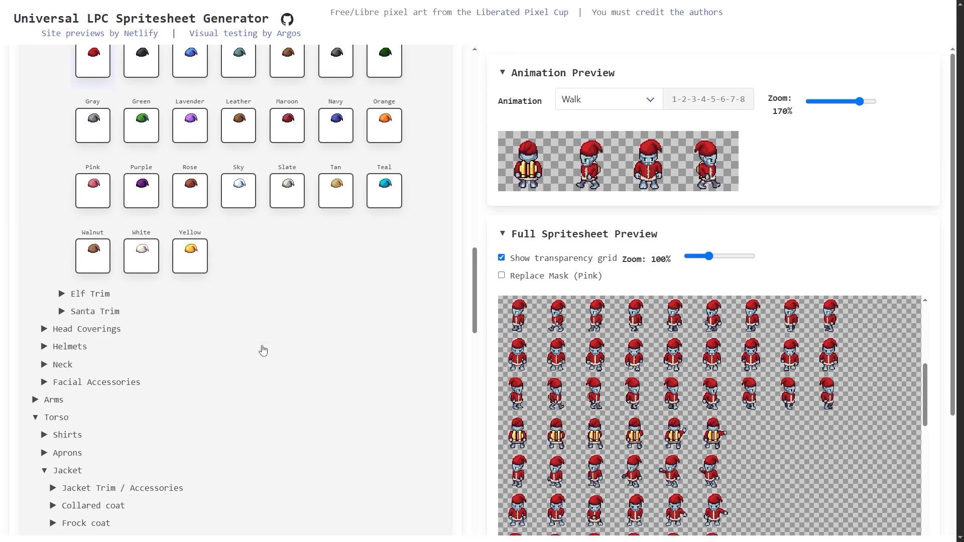
pyautogui.click(64, 292)
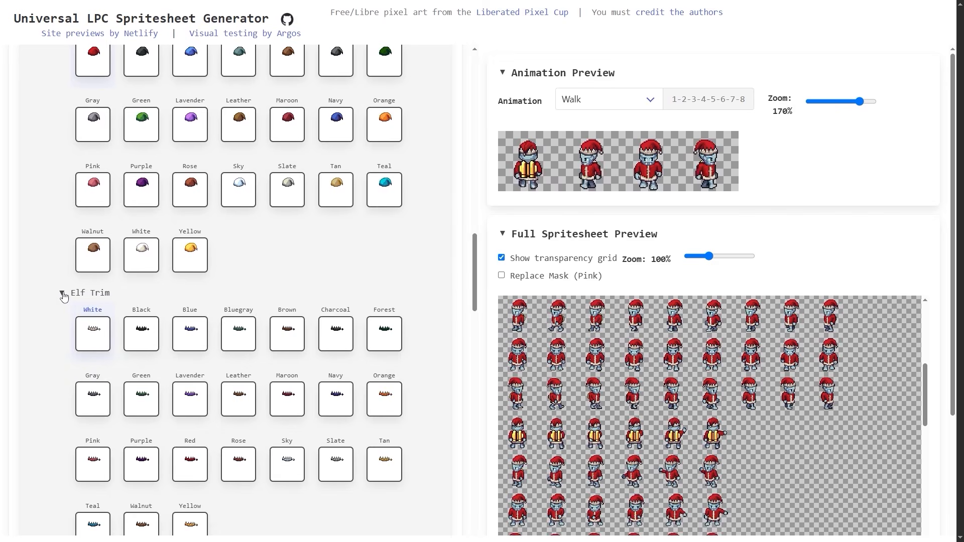
pyautogui.click(61, 292)
pyautogui.click(62, 312)
pyautogui.click(91, 363)
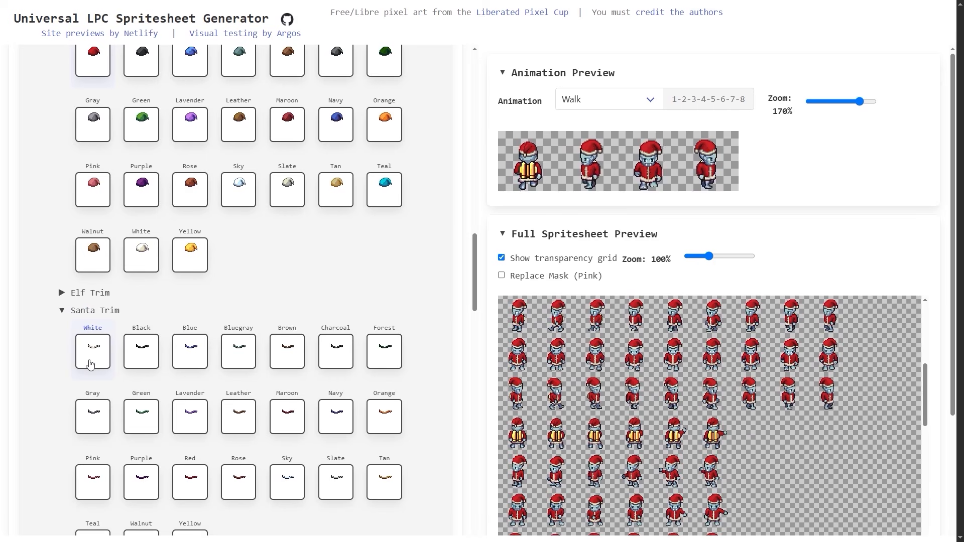
# - Add the Cuffed Pants from the Legs Pants group with the cloth in Universal LPC Red
pyautogui.scroll(-19, 53, 300)
pyautogui.scroll(-4, 52, 300)
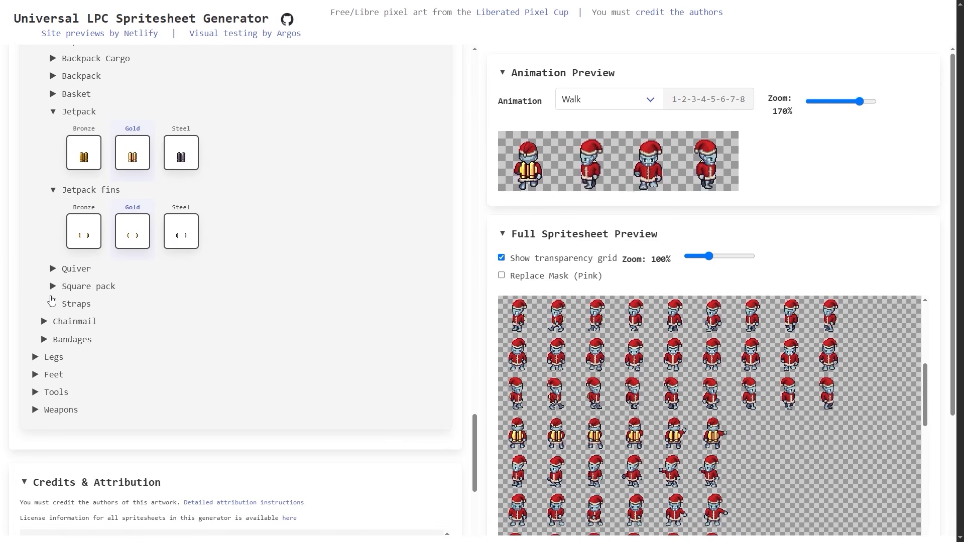
pyautogui.click(55, 358)
pyautogui.click(64, 377)
pyautogui.click(77, 393)
pyautogui.click(196, 425)
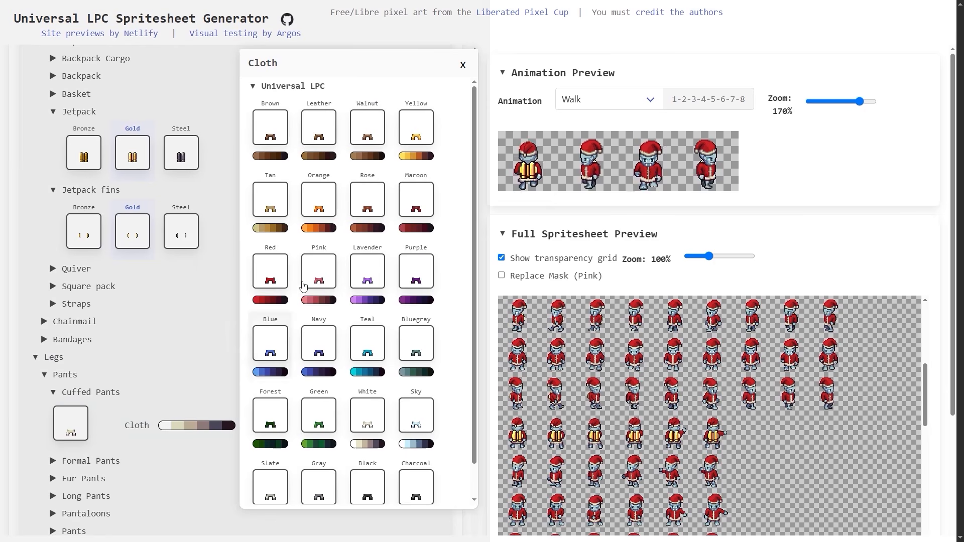
pyautogui.click(271, 272)
pyautogui.click(70, 358)
# - Add the Rimmed Boots from the Feet Boots group in Red
pyautogui.scroll(-7, 70, 357)
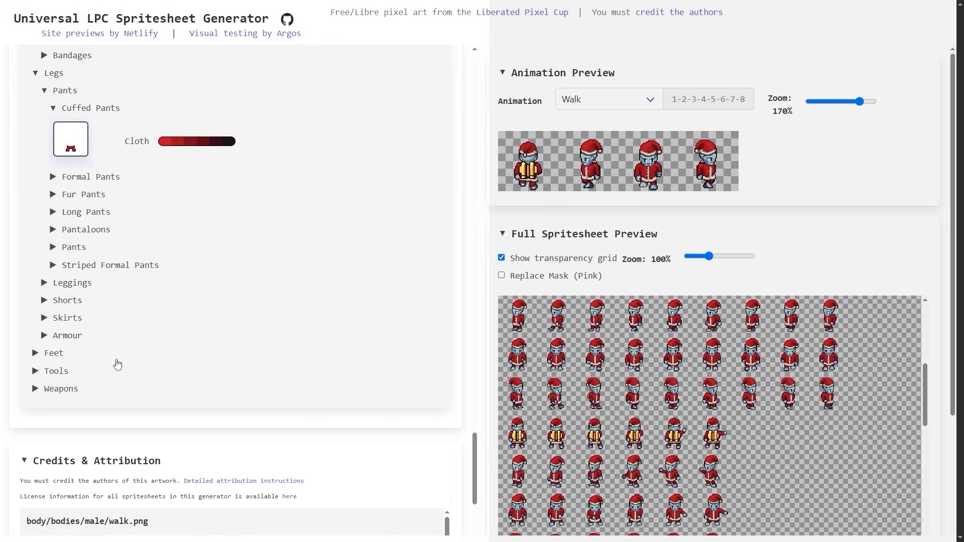
pyautogui.click(54, 286)
pyautogui.click(65, 322)
pyautogui.click(84, 392)
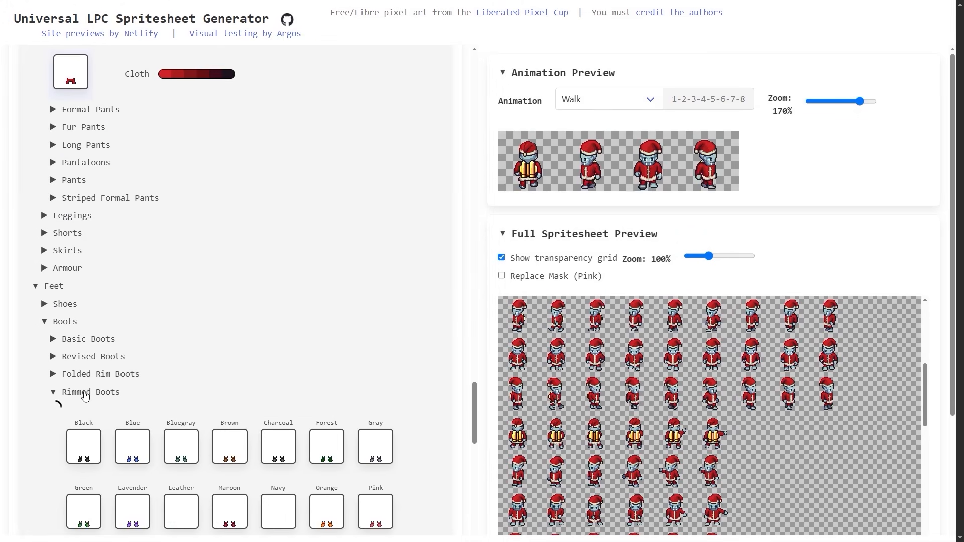
pyautogui.scroll(-3, 85, 392)
pyautogui.click(134, 417)
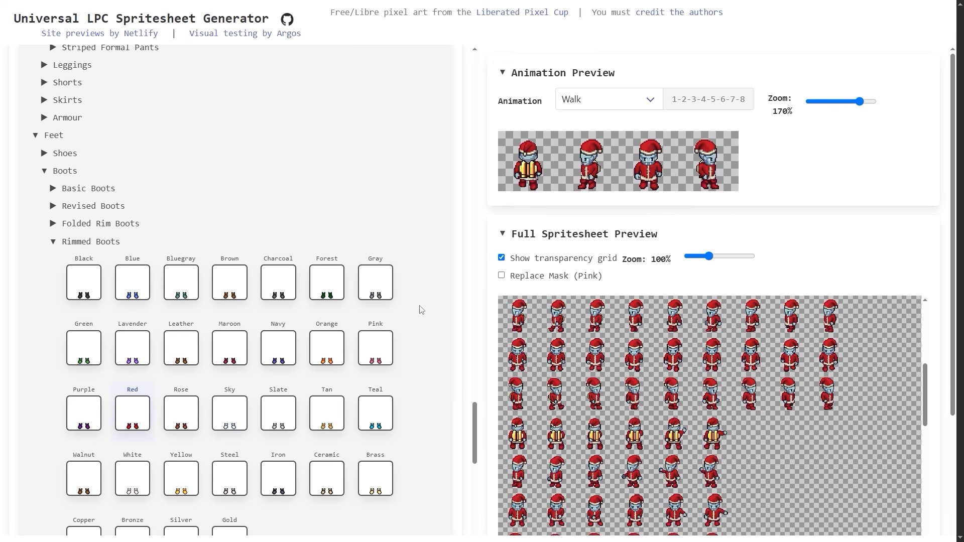
# - Collapse all expanded categories in the character item tree
pyautogui.moveTo(474, 409); pyautogui.dragTo(475, 60)
pyautogui.click(284, 428)
# - Review the Credits & Attribution entries from the body through to the boots, and expand the Advanced Tools section
pyautogui.scroll(-11, 422, 348)
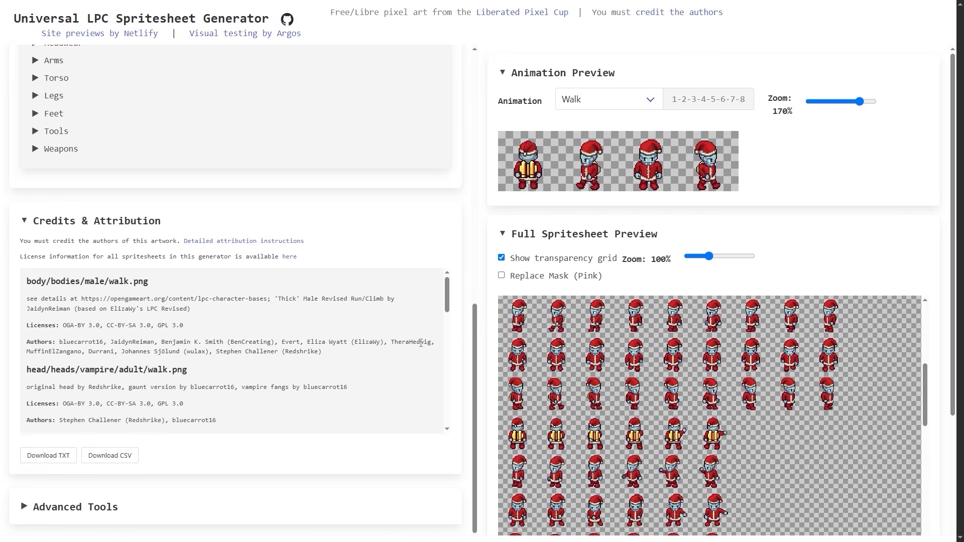
pyautogui.moveTo(181, 241); pyautogui.dragTo(321, 281)
pyautogui.click(74, 287)
pyautogui.moveTo(224, 332); pyautogui.dragTo(256, 341)
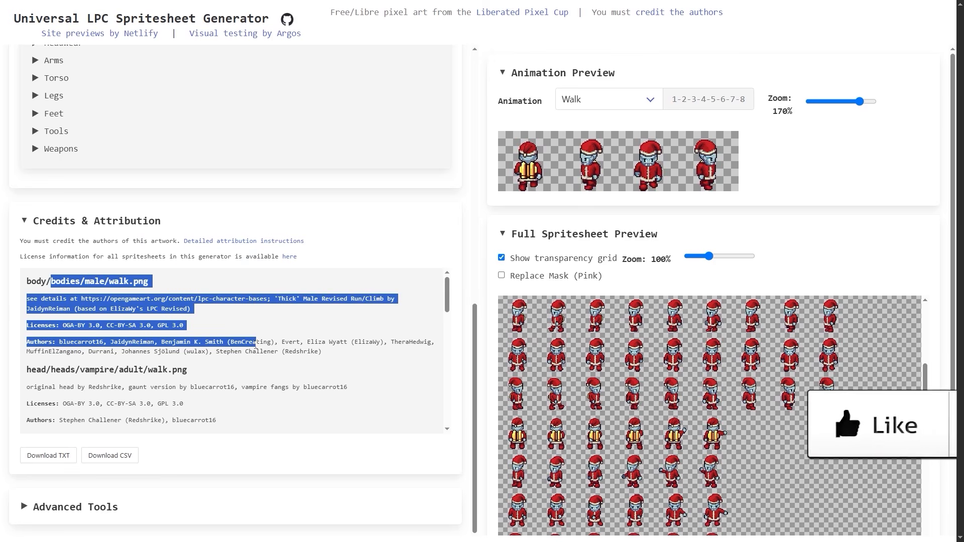
pyautogui.moveTo(446, 303); pyautogui.dragTo(453, 432)
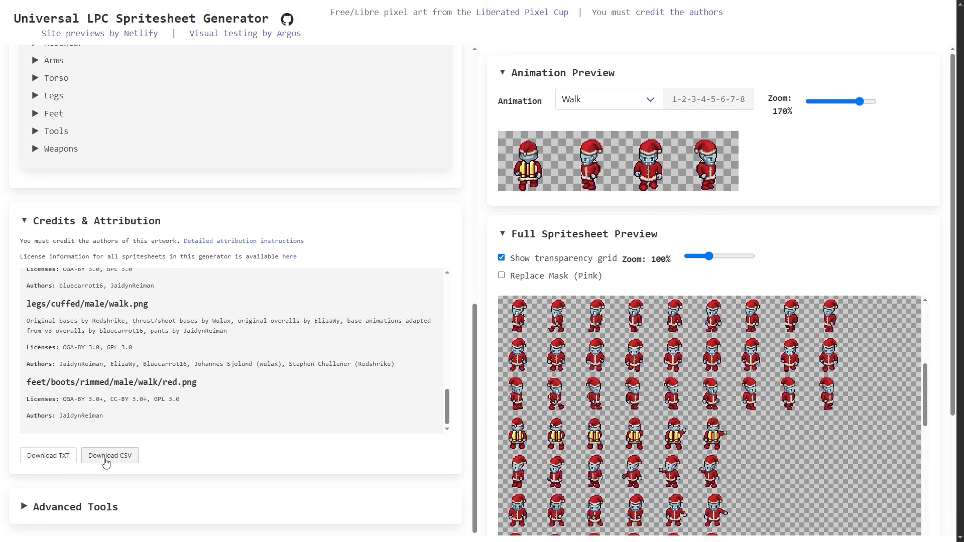
pyautogui.click(22, 509)
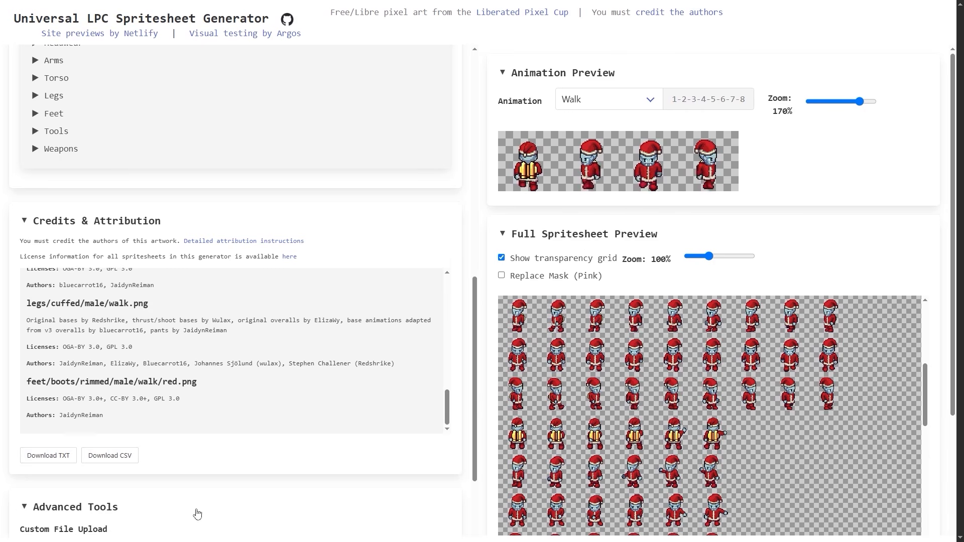